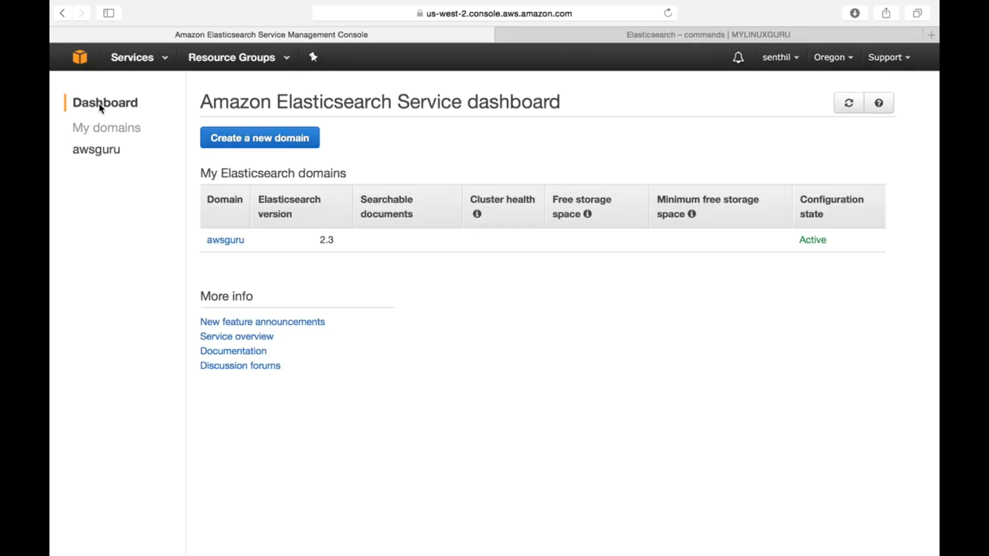
click(280, 137)
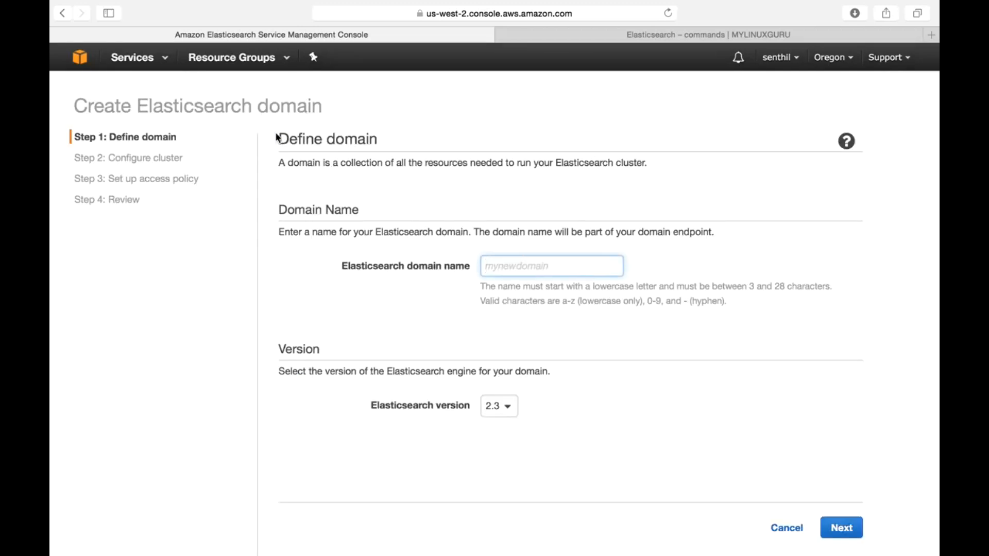
click(784, 526)
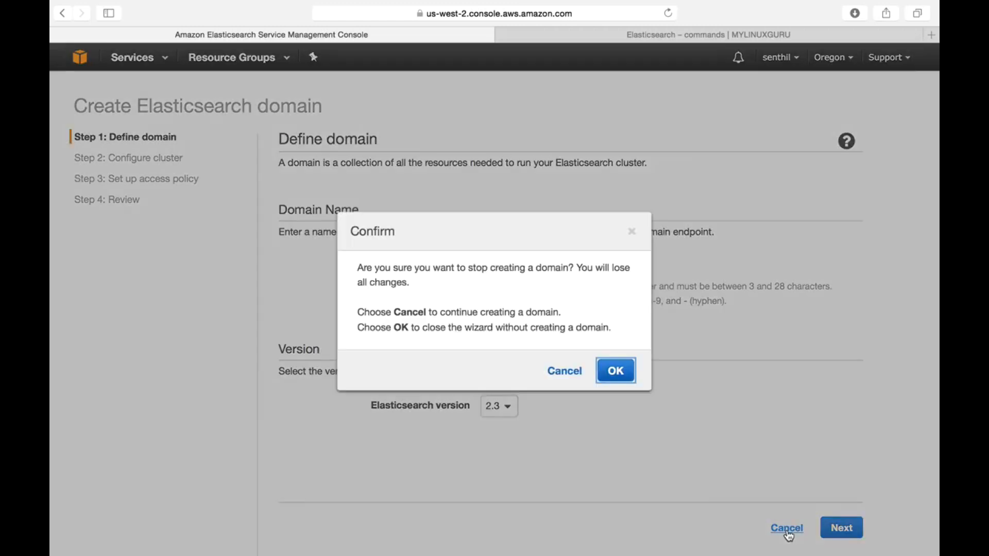
click(599, 378)
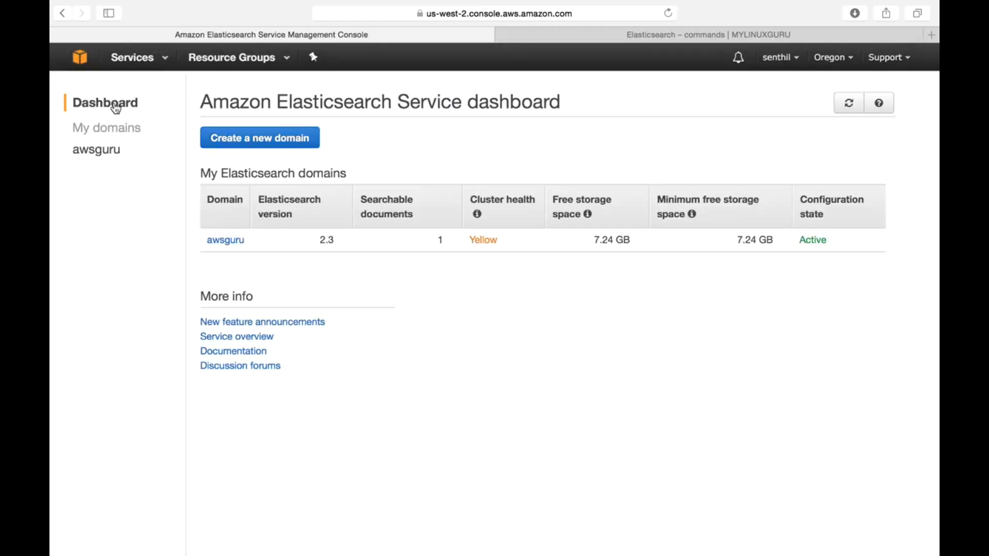
Step: Define a new Elasticsearch domain named example01 with version 2.3 and continue to the cluster configuration
click(251, 144)
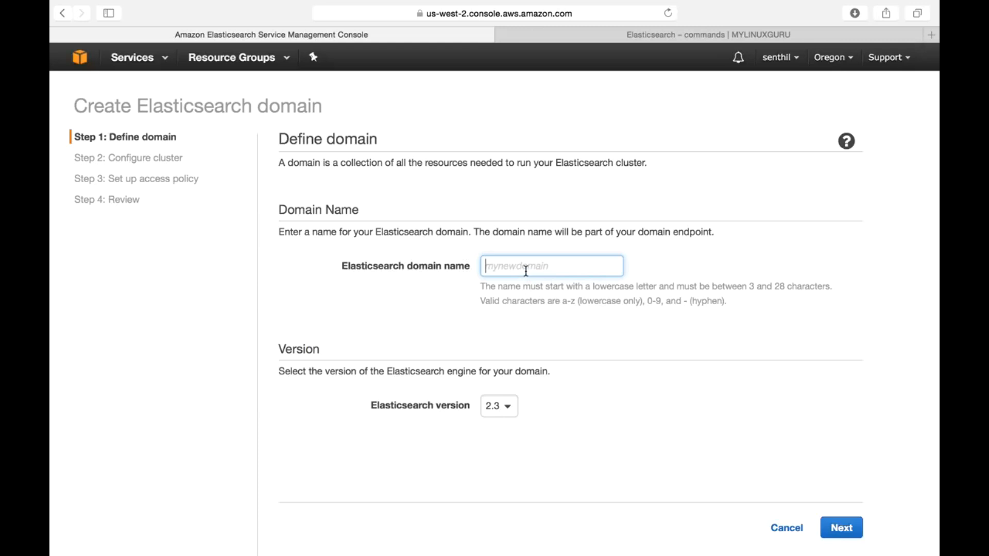
text(example01)
click(502, 410)
click(498, 429)
click(510, 415)
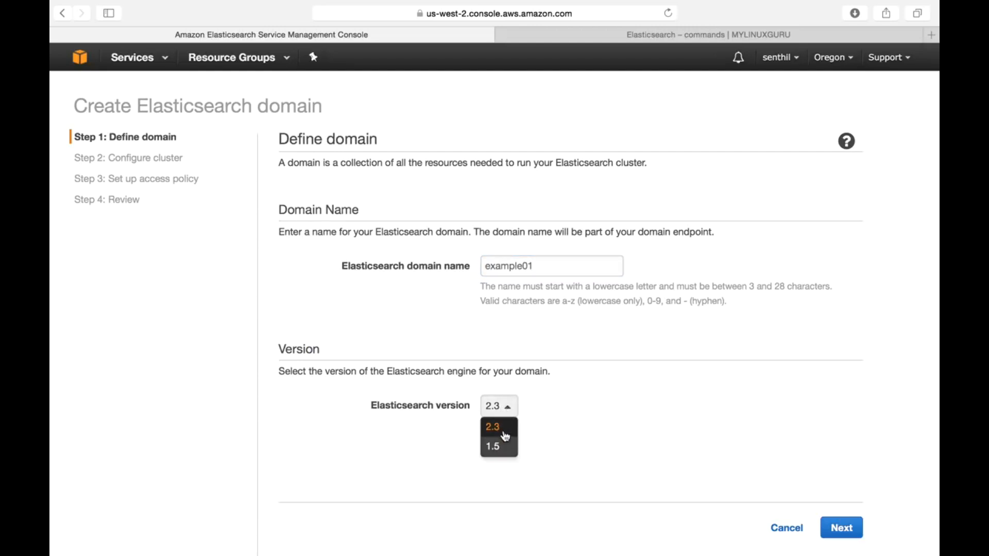
click(506, 436)
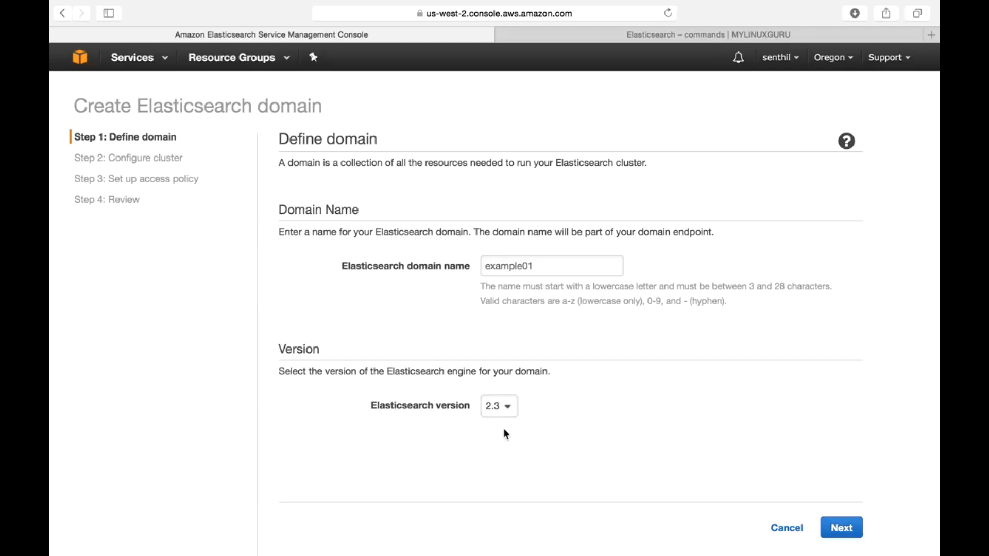
click(505, 408)
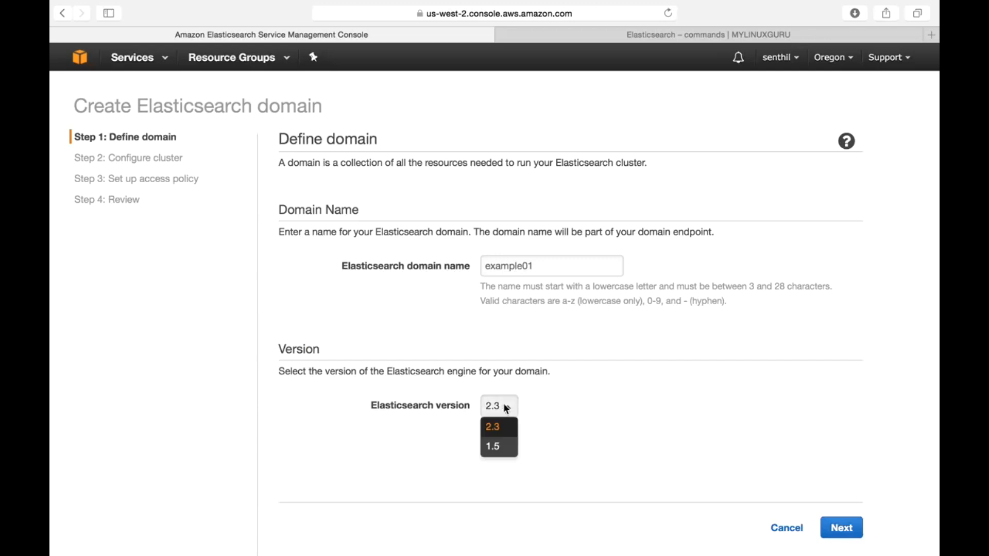
click(504, 435)
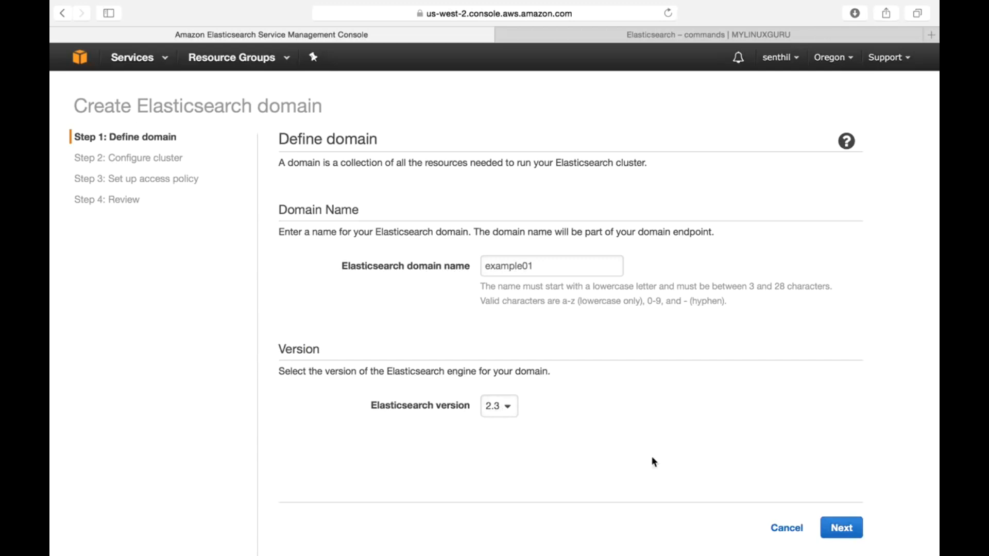
click(847, 530)
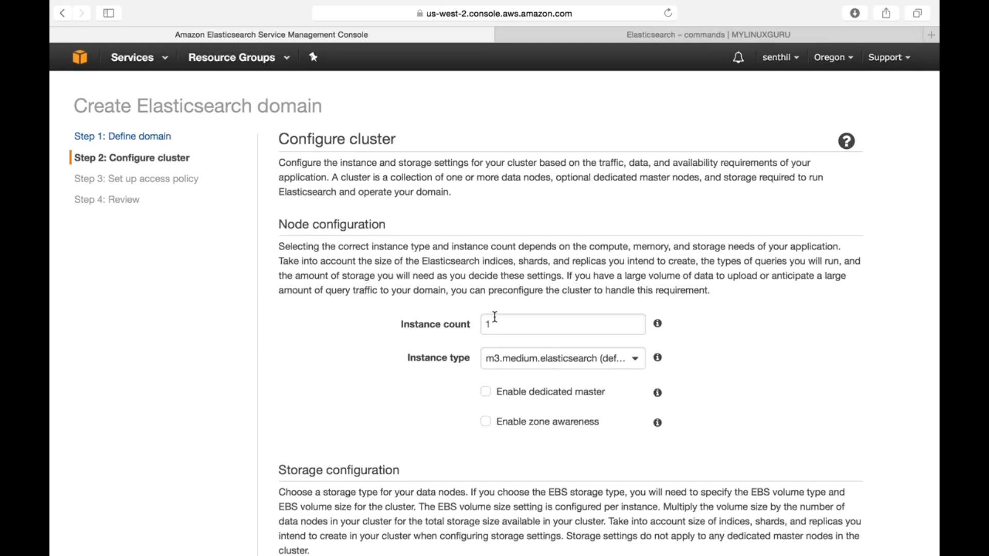
Step: Try an instance count of 20 and restore the count to 1
click(503, 321)
scroll(717, 395, down, 3)
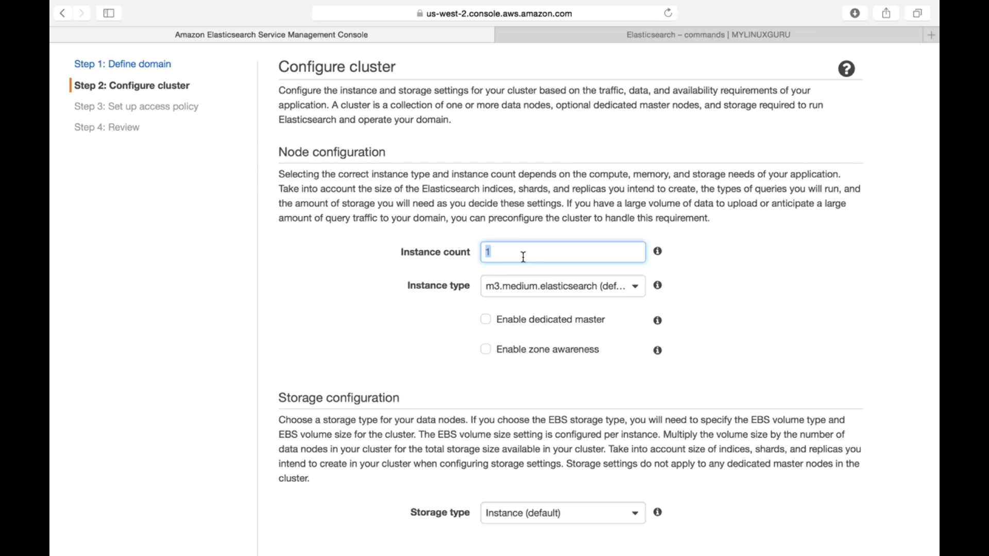
text(20)
key(BackSpace)
key(BackSpace)
text(1)
Step: Set the data node instance type to the free-tier-eligible t2.micro.elasticsearch
click(634, 287)
scroll(582, 407, down, 5)
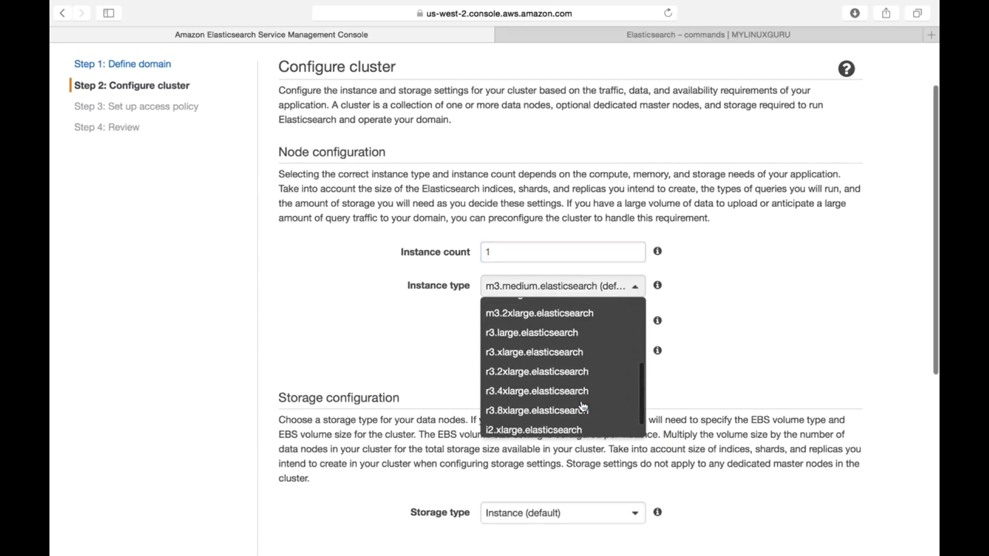
scroll(583, 407, down, 1)
scroll(582, 407, up, 10)
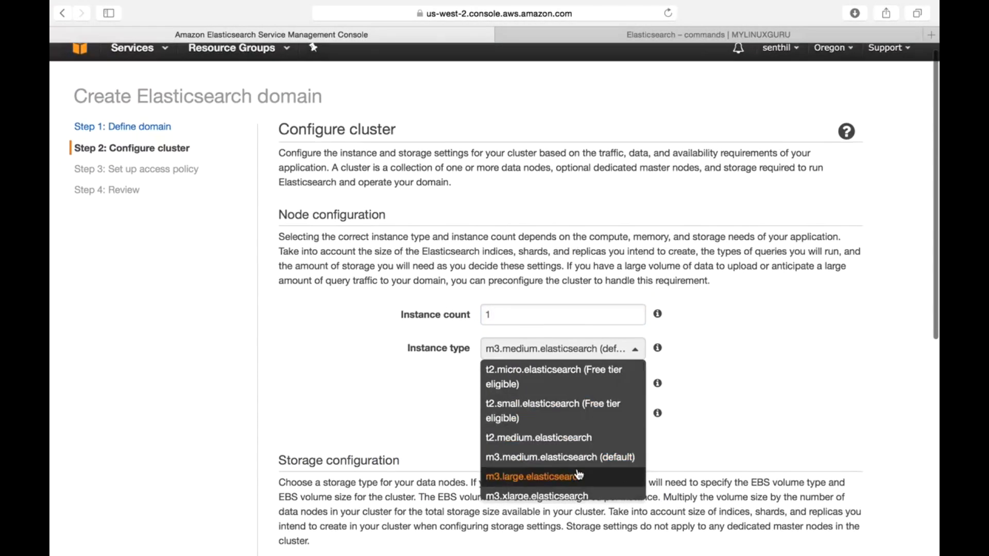
scroll(579, 471, down, 2)
scroll(577, 470, up, 3)
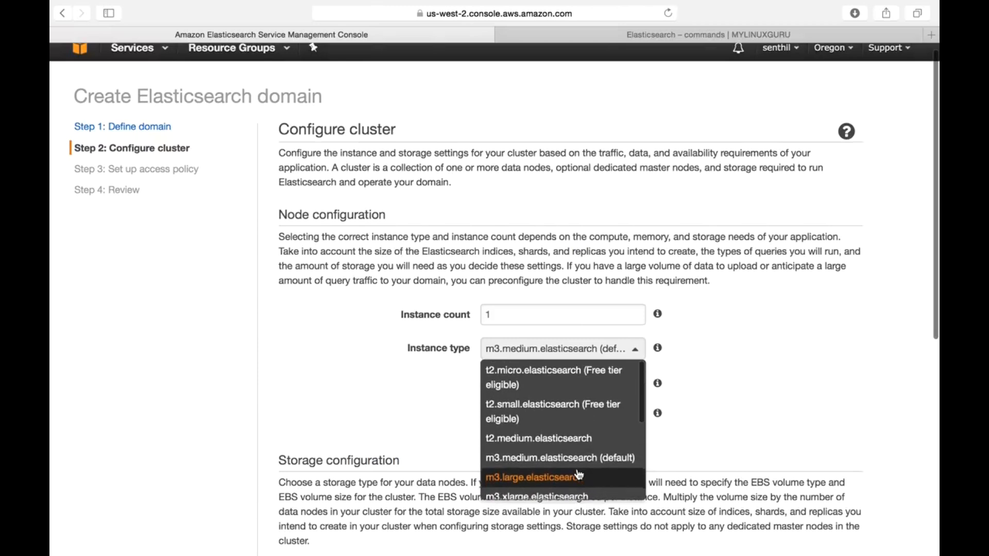
click(535, 380)
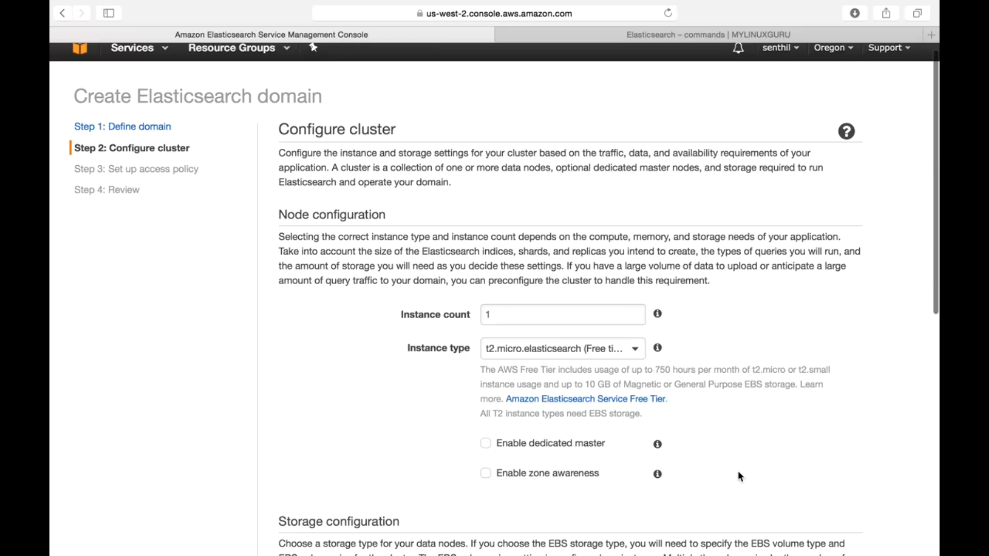
click(621, 353)
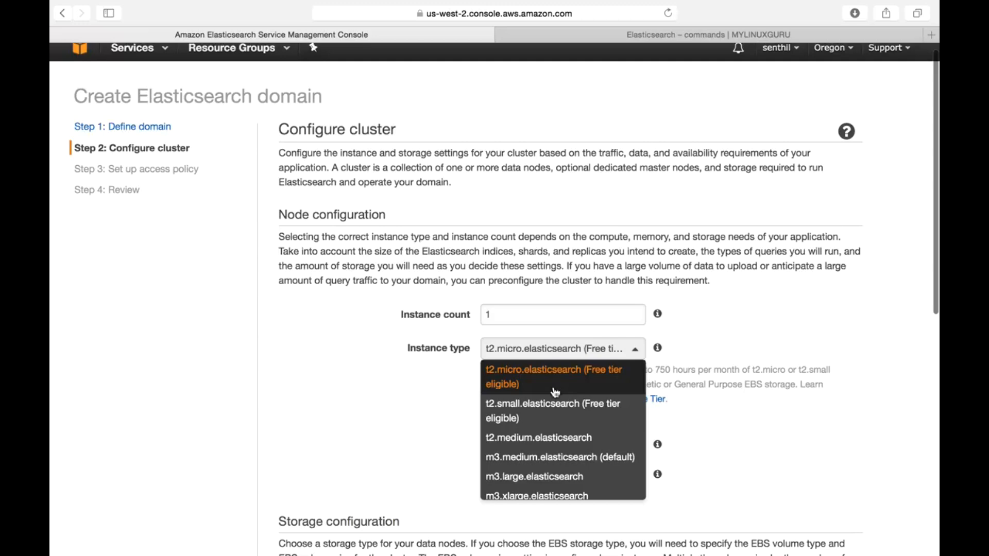
click(754, 478)
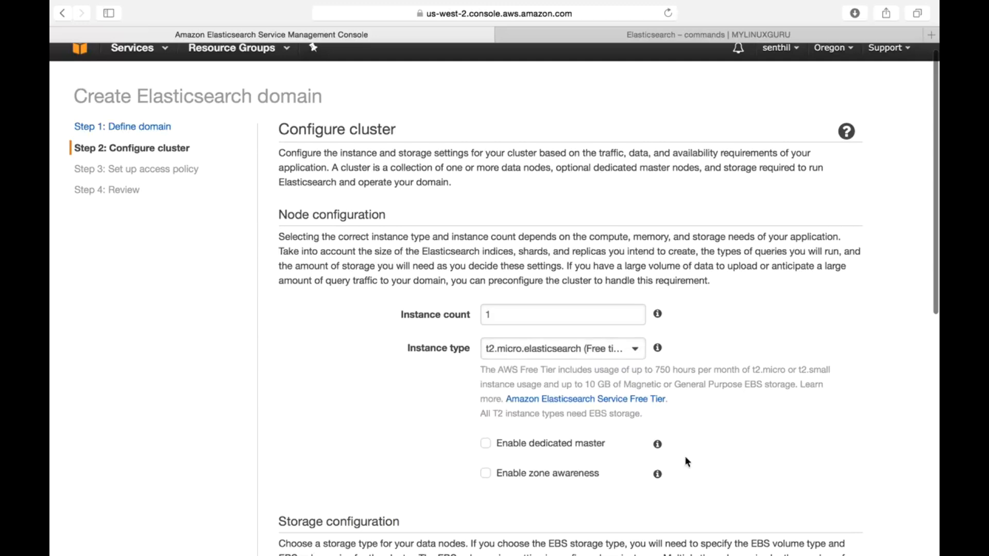
Step: Try enabling dedicated masters with an instance count of 3, and disable the dedicated master option again
scroll(698, 454, down, 2)
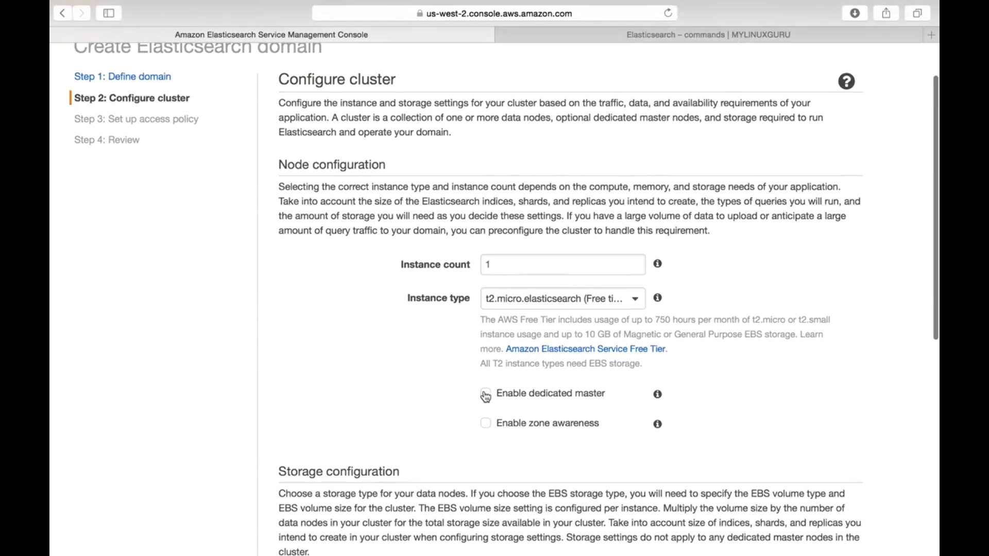
click(485, 396)
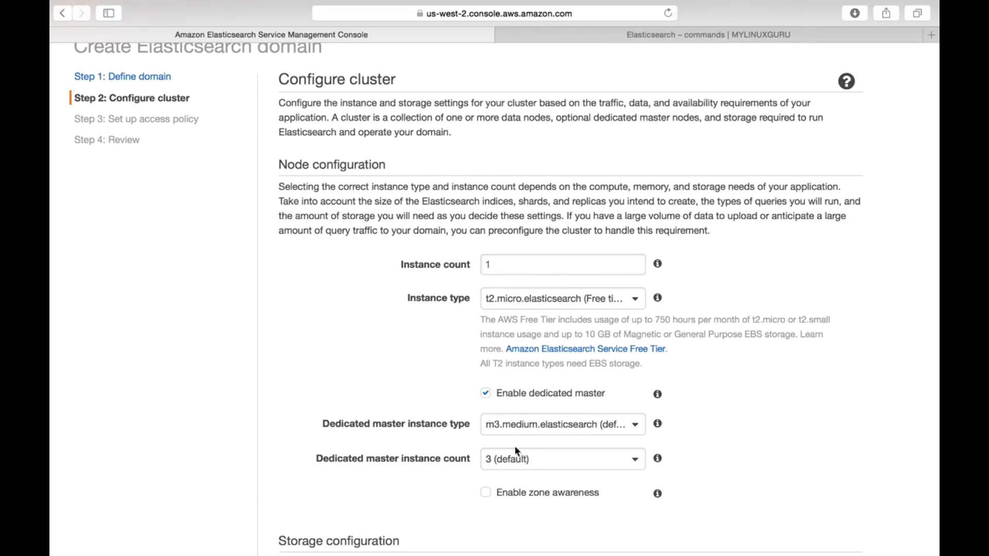
click(540, 469)
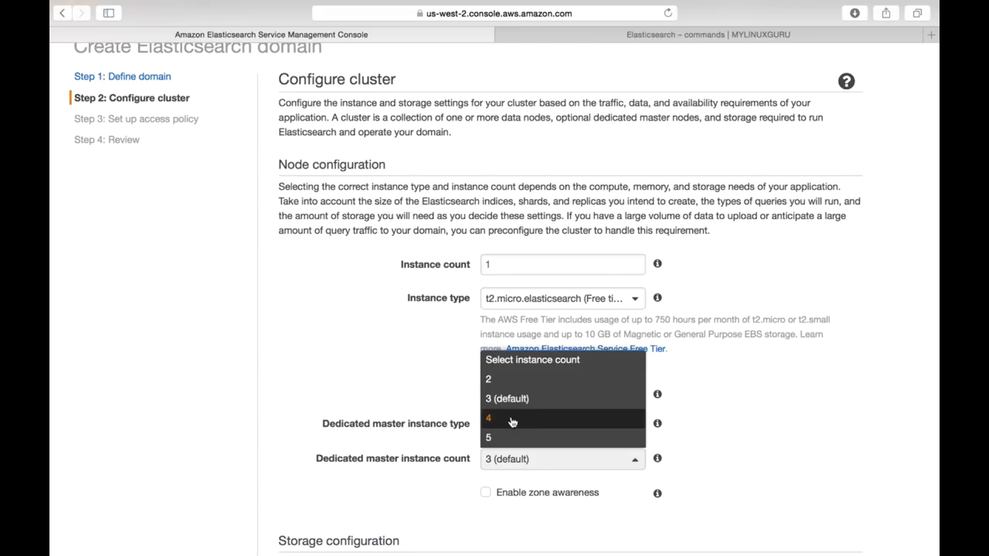
click(508, 400)
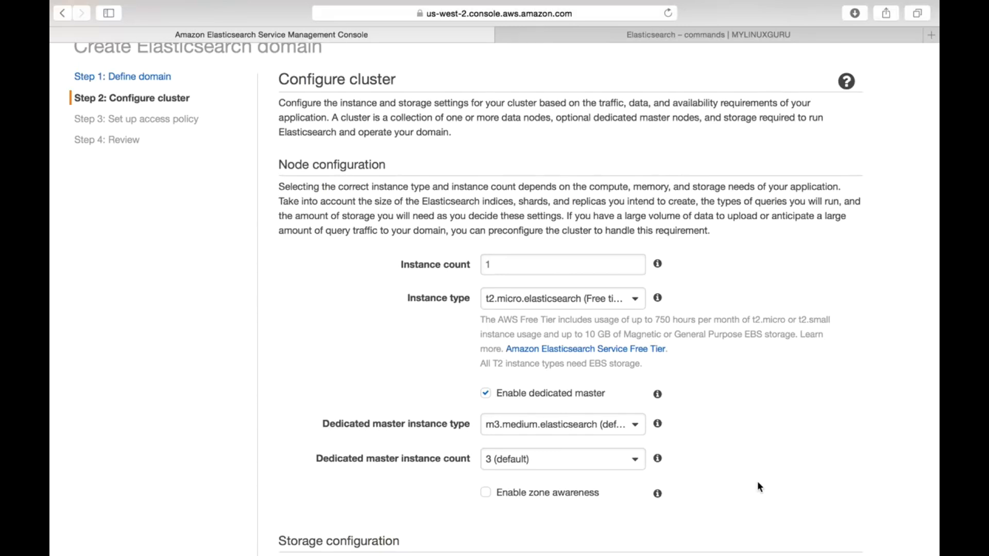
click(563, 466)
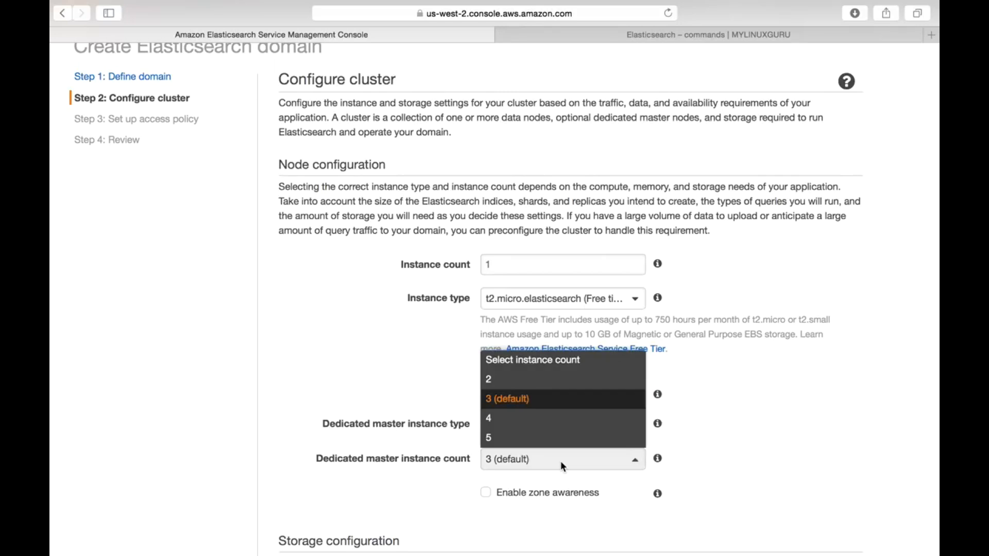
click(755, 480)
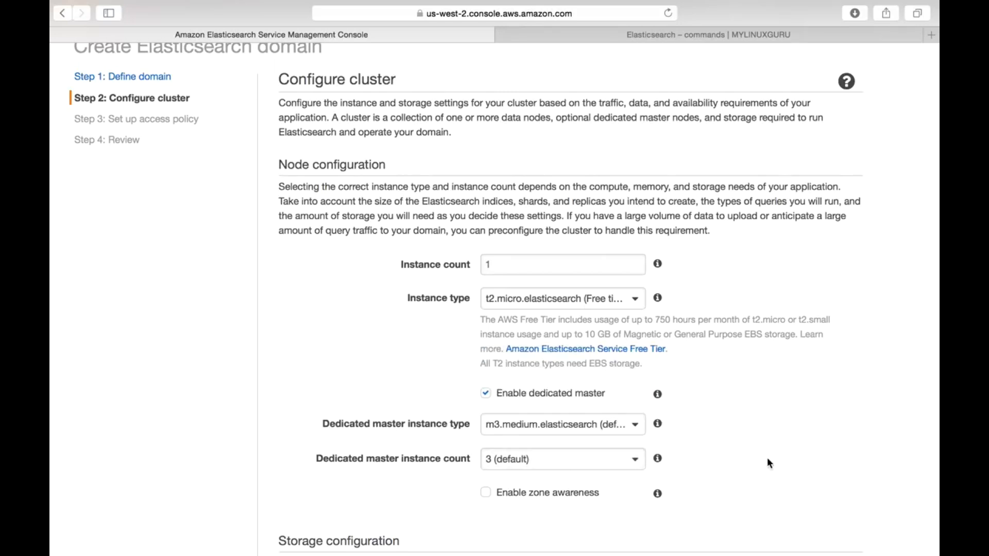
click(487, 395)
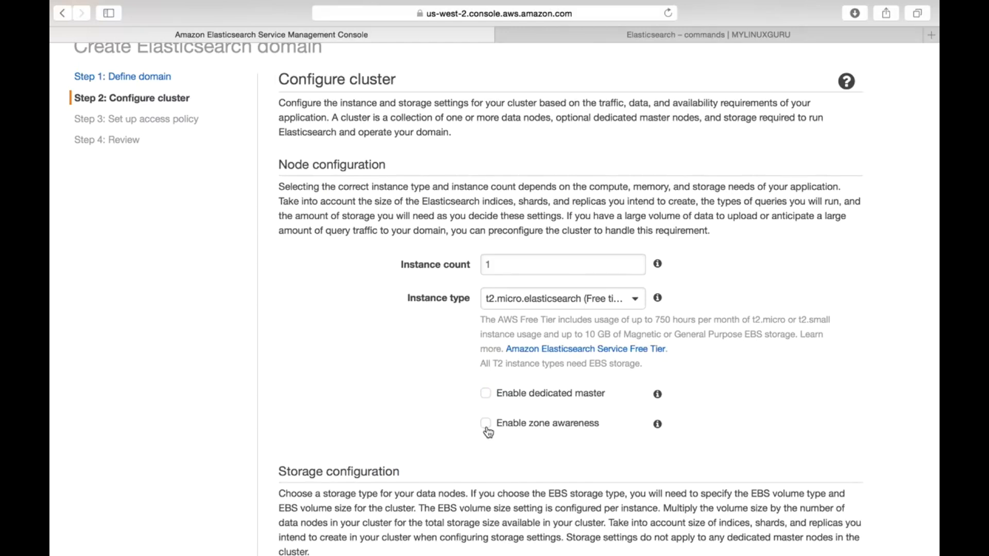
Step: Try enabling zone awareness for the cluster and disable it again
click(486, 424)
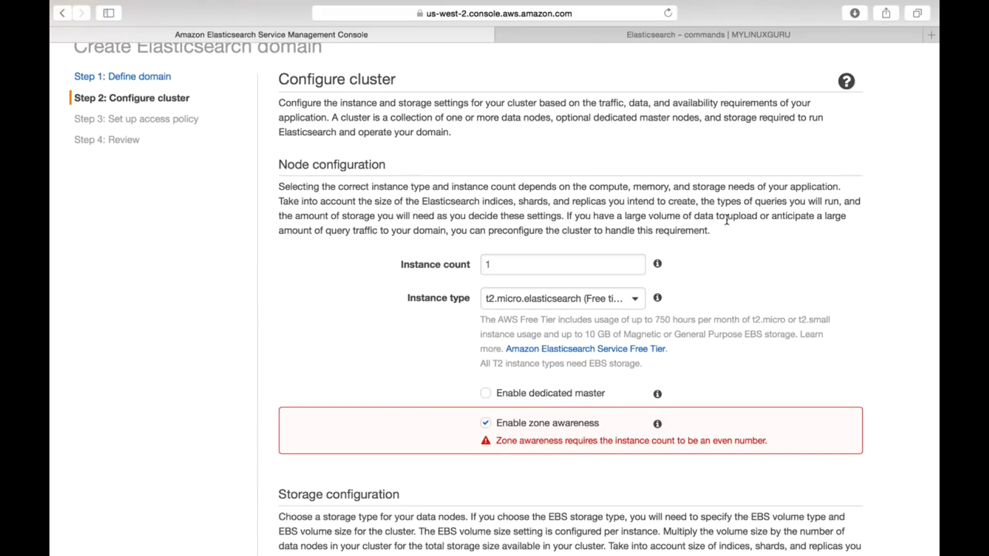
scroll(730, 221, up, 2)
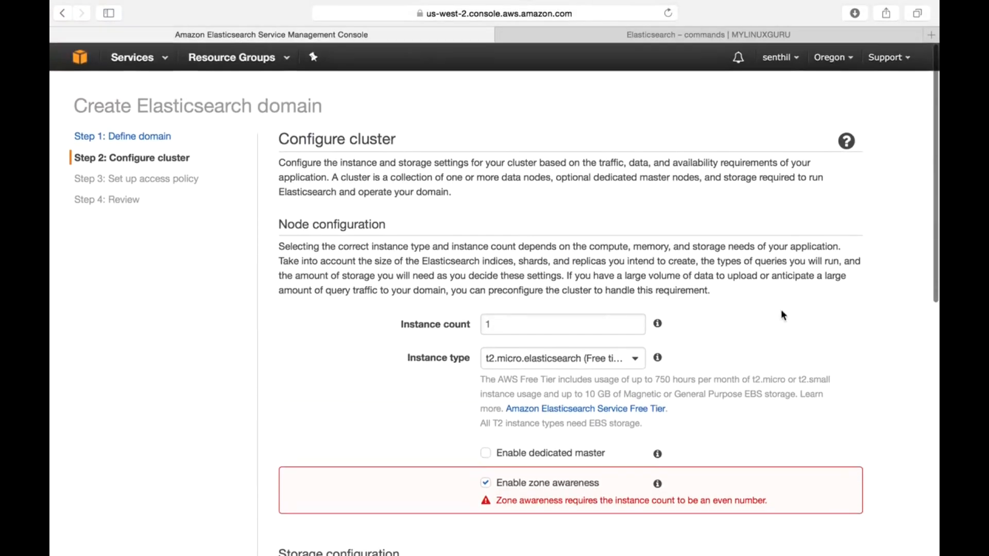
scroll(797, 384, down, 1)
scroll(797, 387, up, 1)
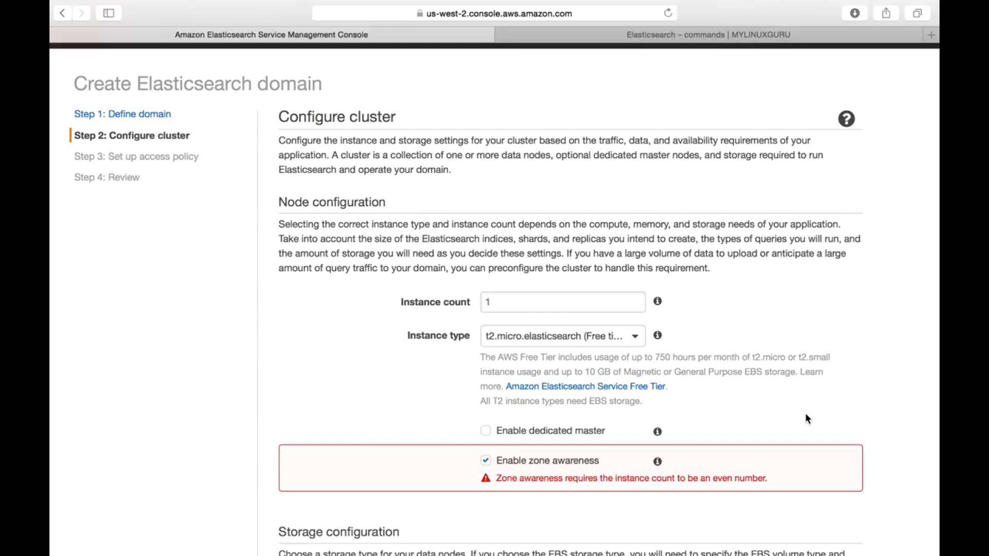
click(486, 461)
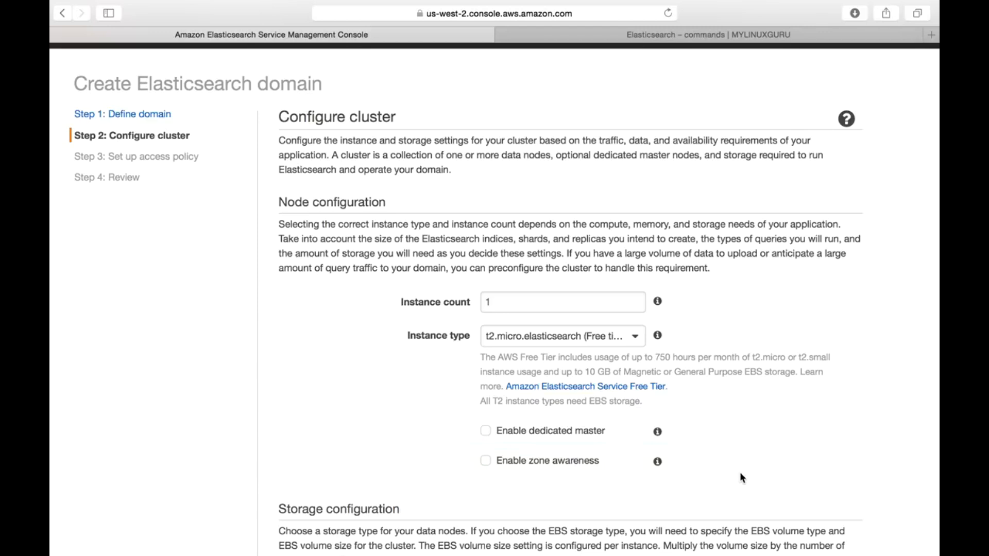
Step: Set the cluster's storage type to EBS in the storage configuration
scroll(752, 471, down, 1)
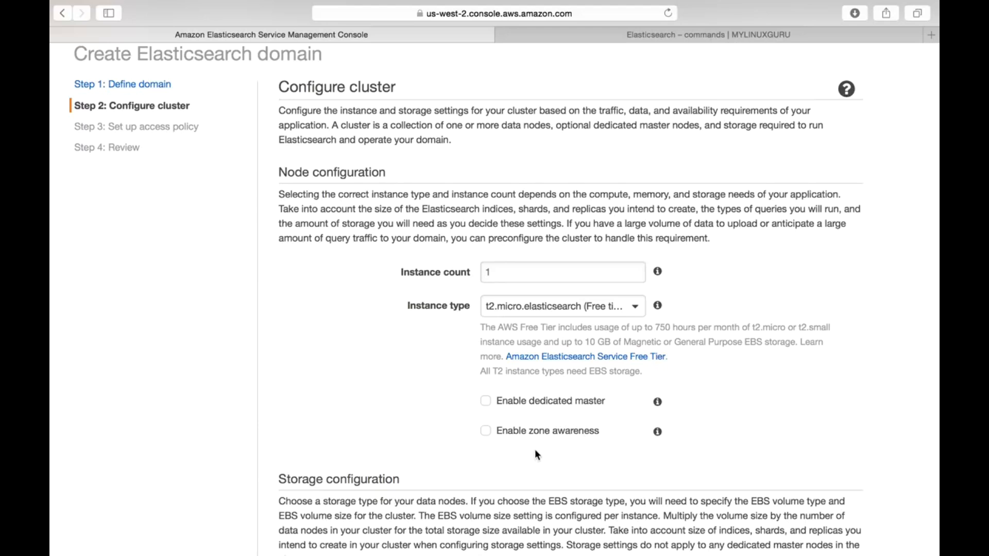
scroll(536, 454, down, 4)
scroll(534, 449, down, 4)
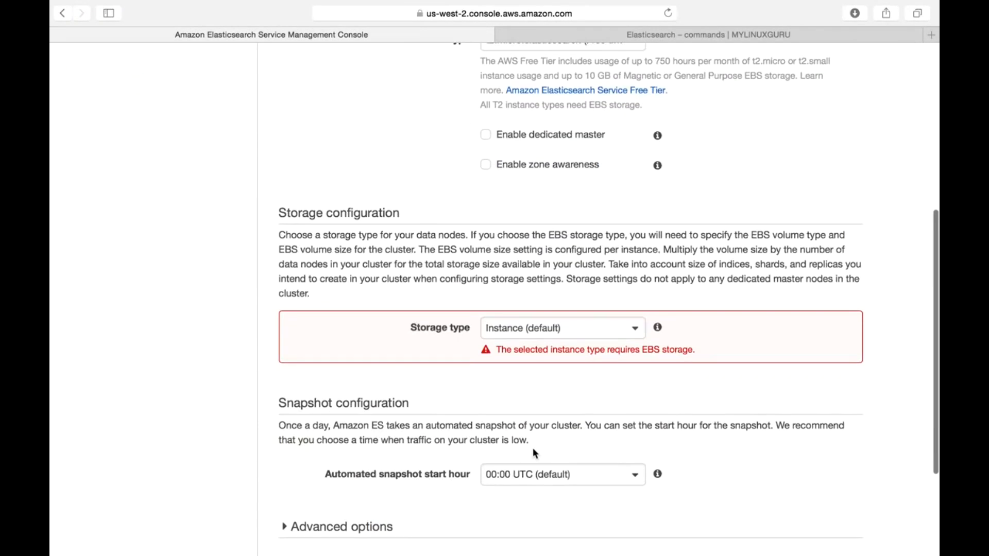
scroll(549, 229, down, 2)
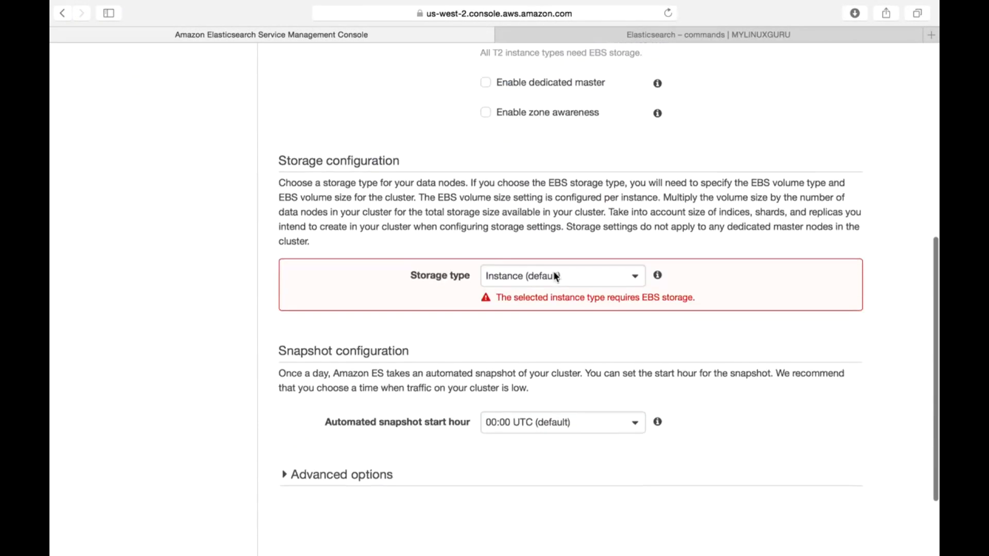
click(547, 283)
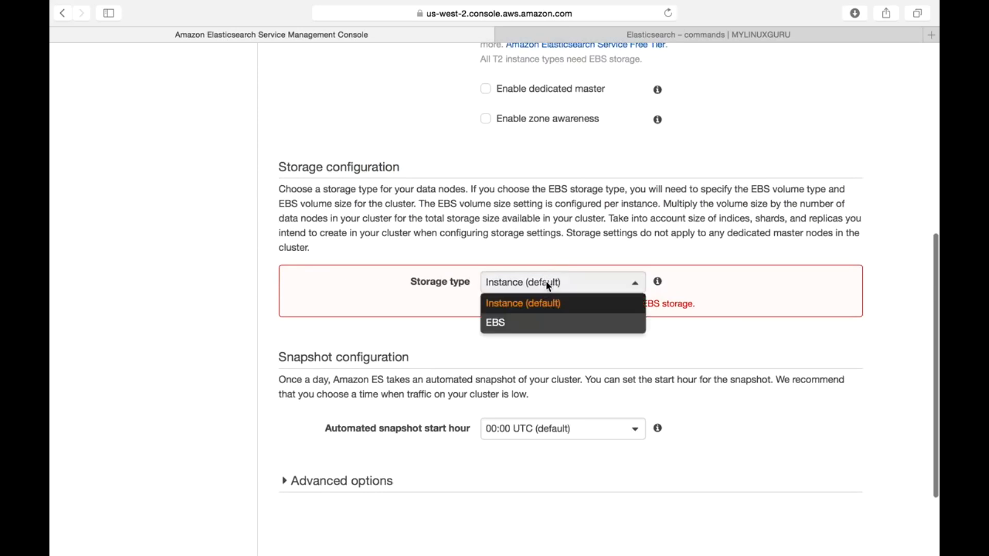
click(521, 327)
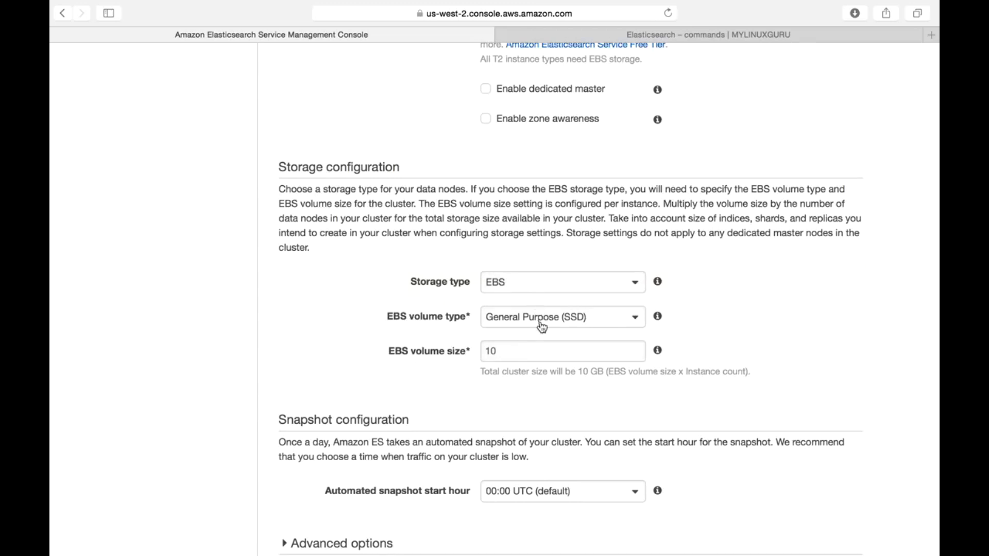
Step: Try the Instance (default) storage type for the cluster and switch it back to EBS
click(555, 286)
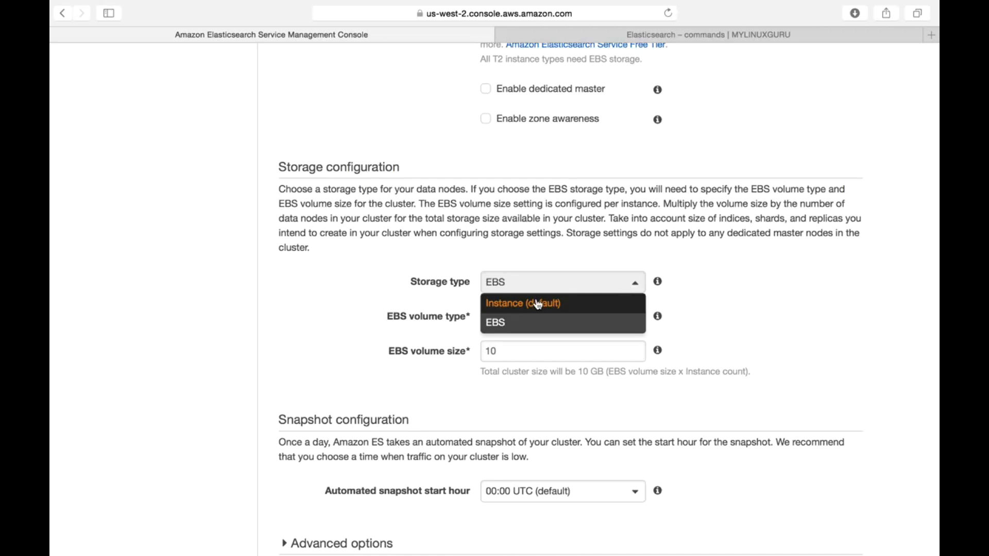
click(539, 305)
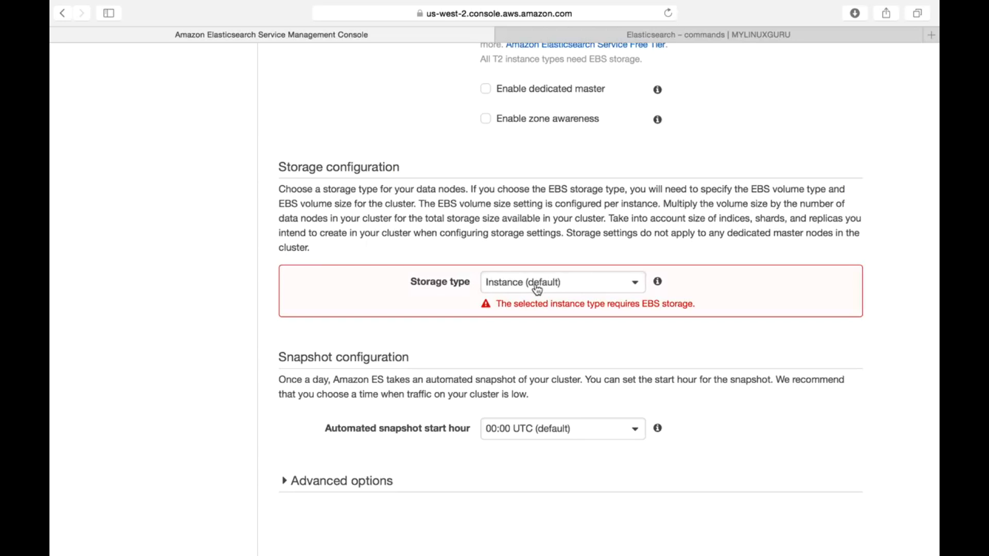
click(538, 289)
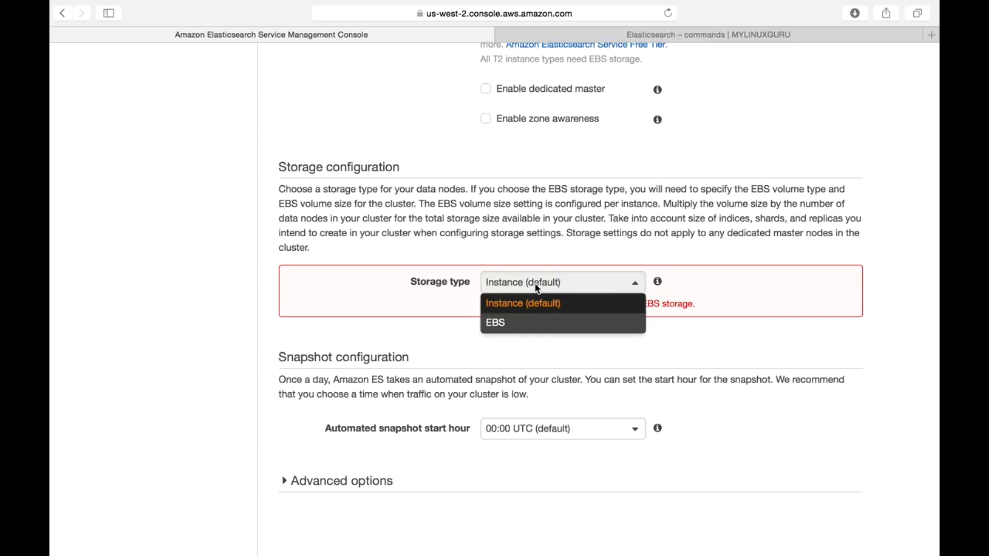
click(506, 322)
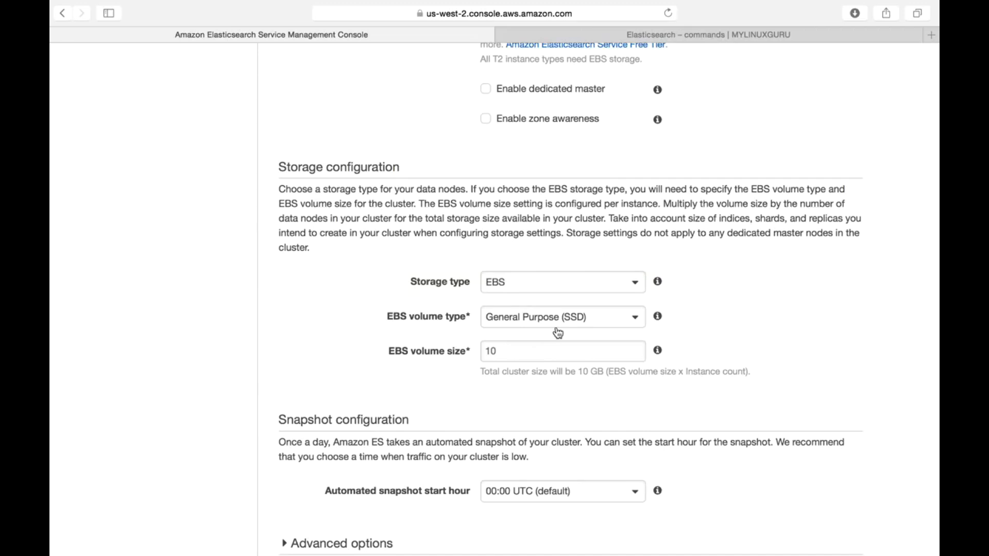
Step: Examine the available EBS volume types and the volume size setting in the storage configuration
double_click(527, 350)
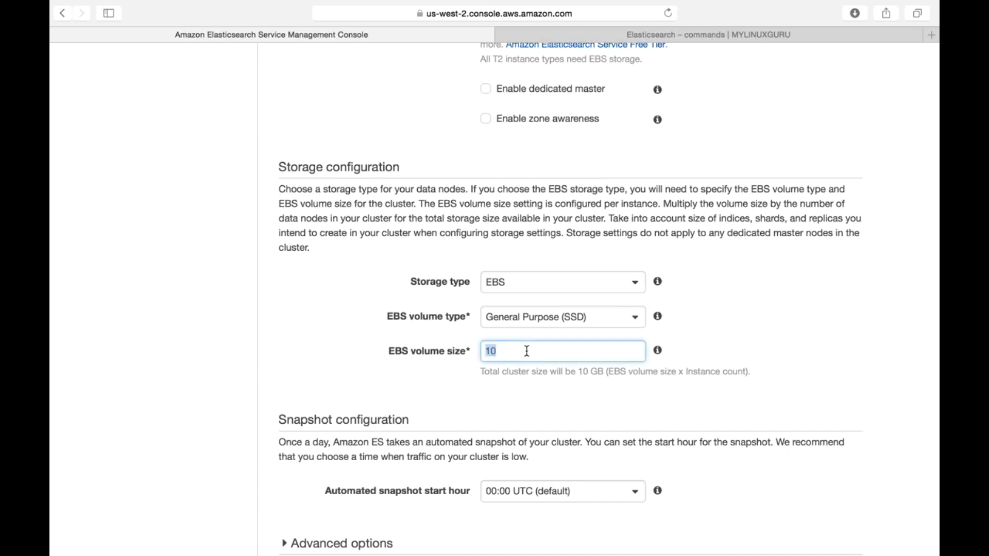
click(579, 323)
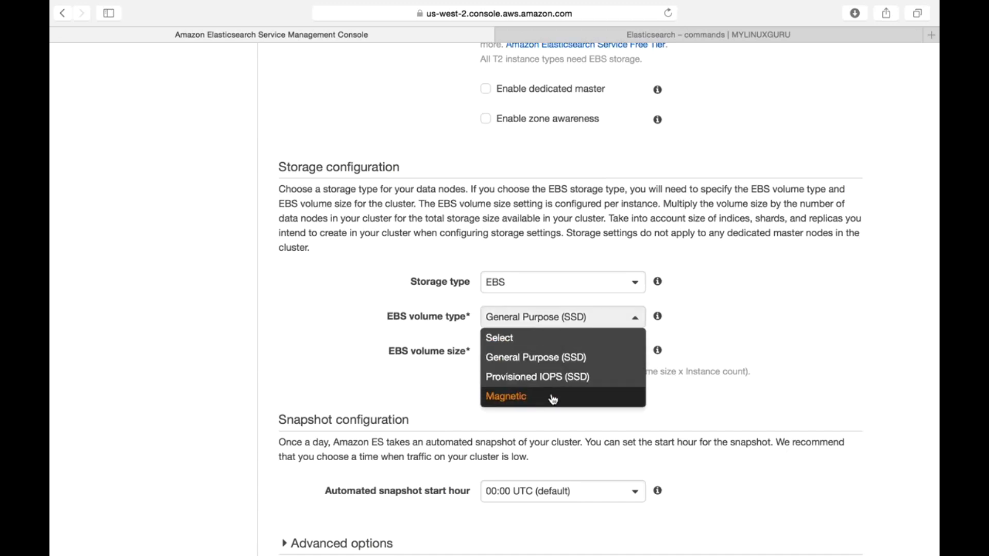
click(746, 394)
scroll(669, 406, down, 3)
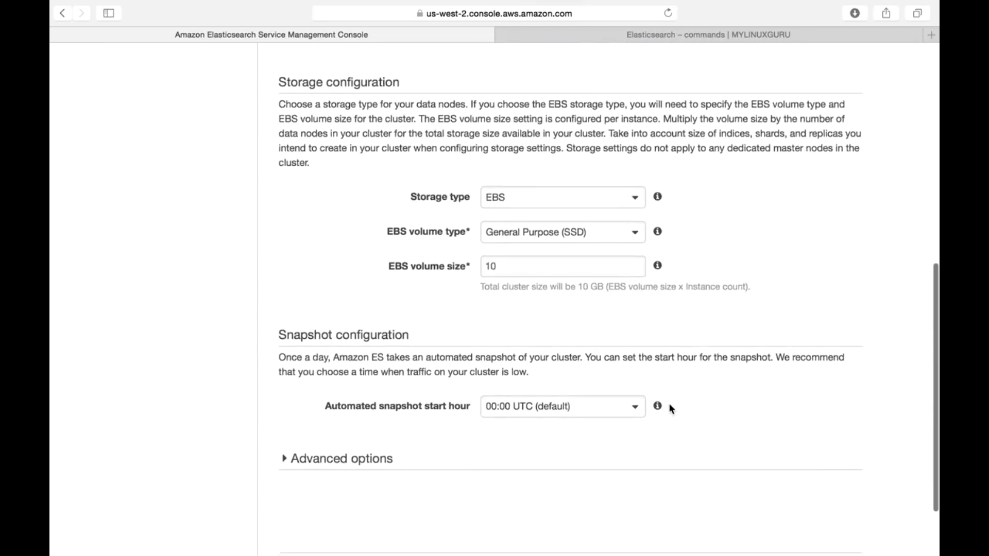
scroll(553, 313, down, 3)
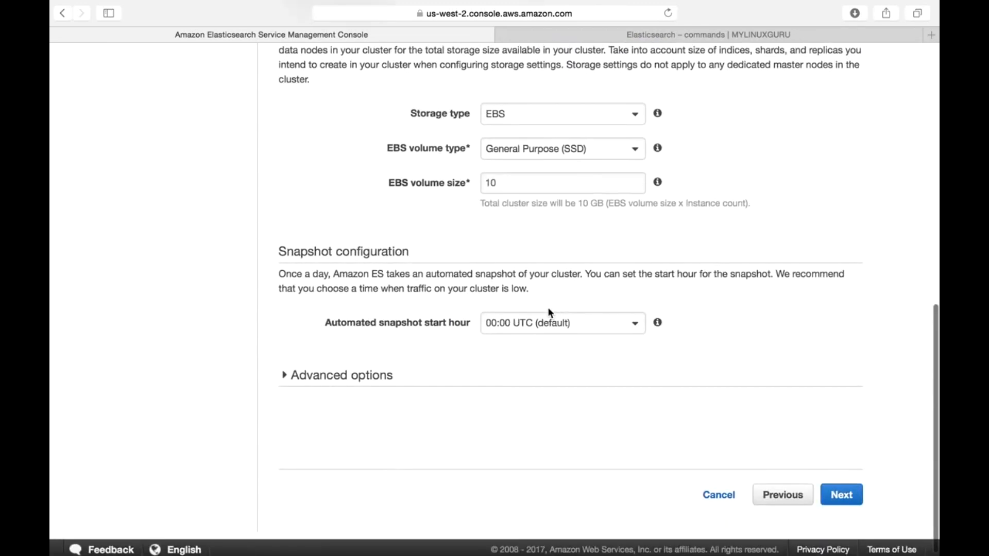
double_click(503, 188)
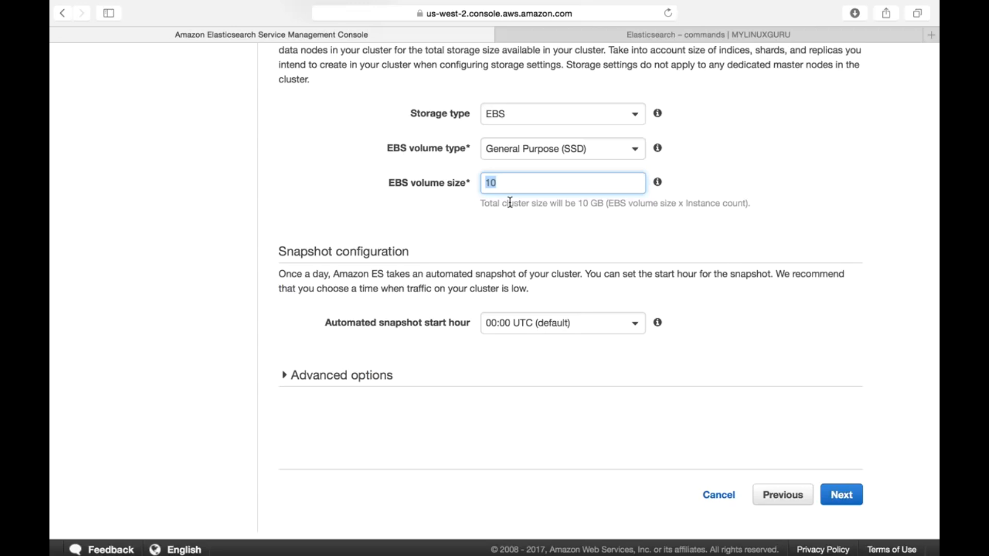
scroll(510, 216, up, 3)
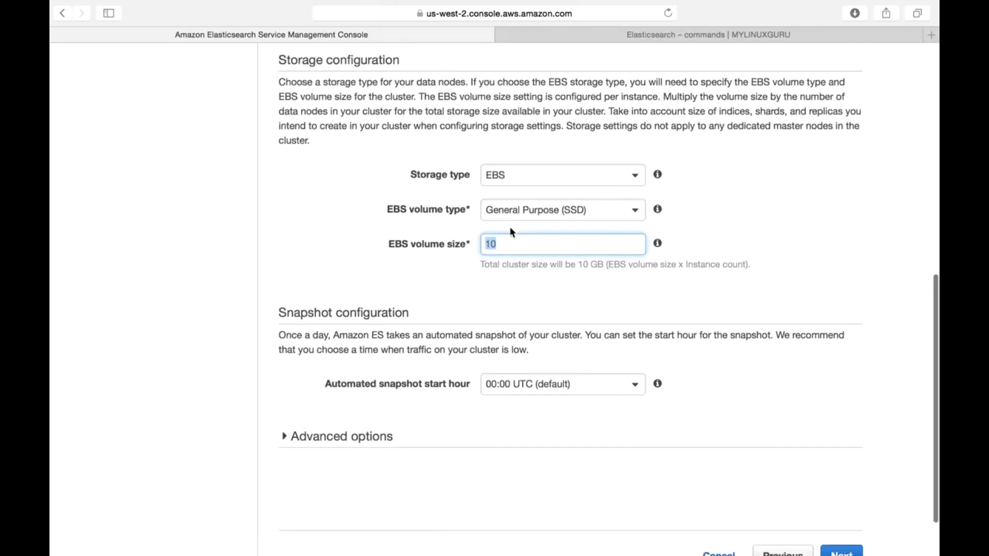
scroll(513, 232, up, 2)
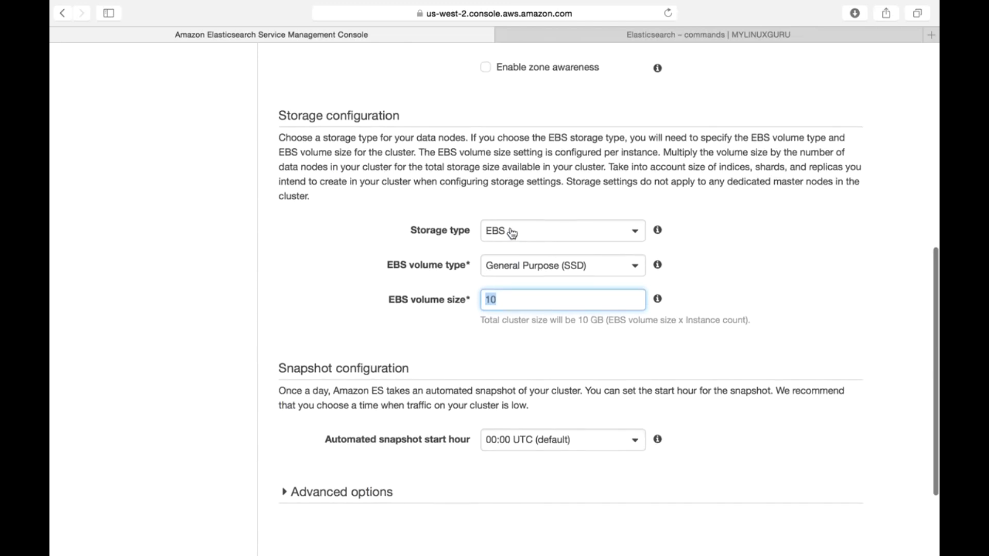
scroll(512, 233, down, 1)
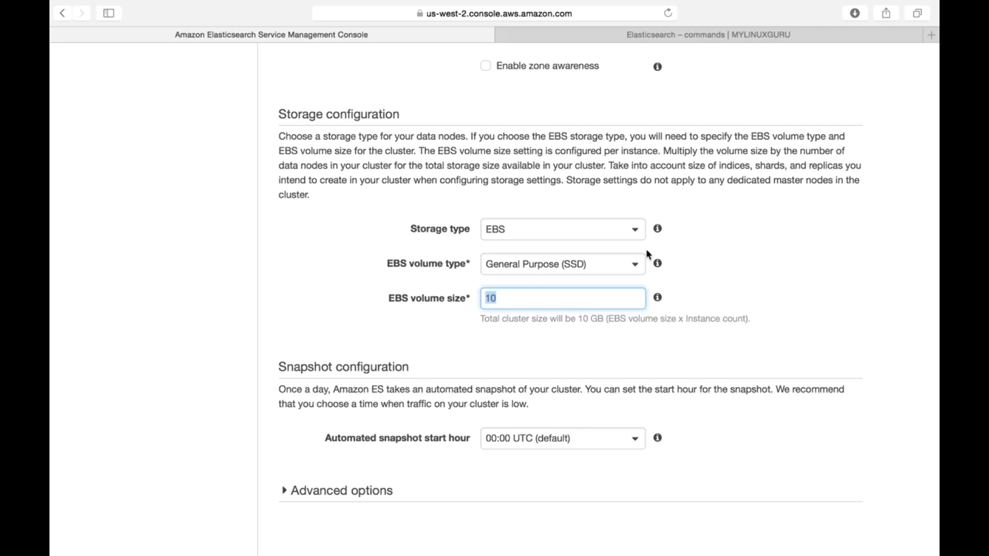
click(714, 286)
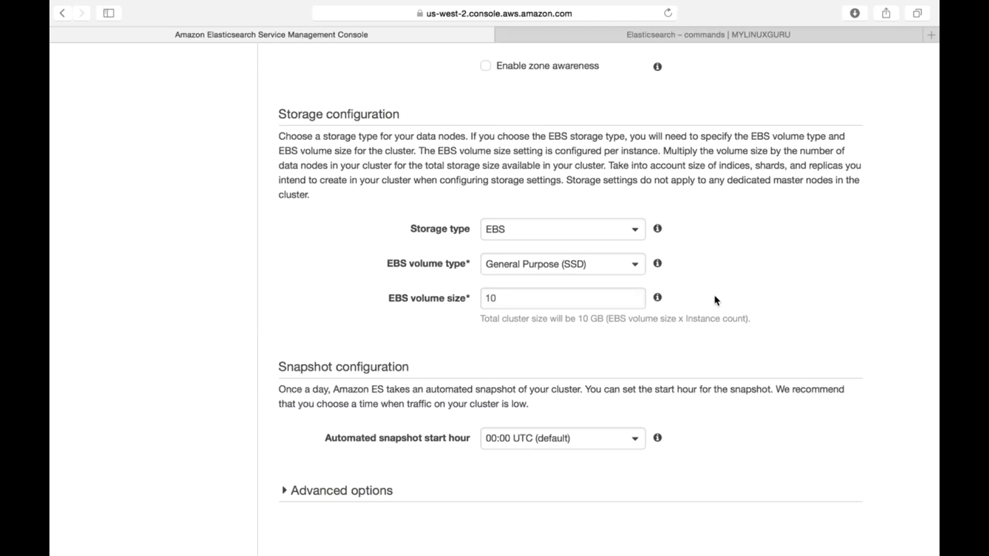
Step: Try an EBS volume size of 512 with the m3.xlarge.elasticsearch instance type
scroll(713, 300, up, 5)
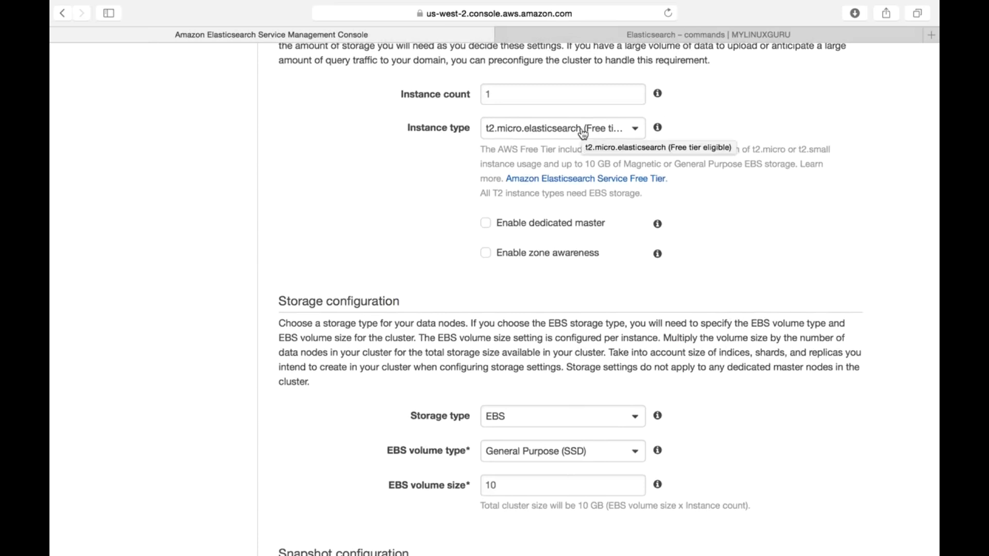
double_click(507, 491)
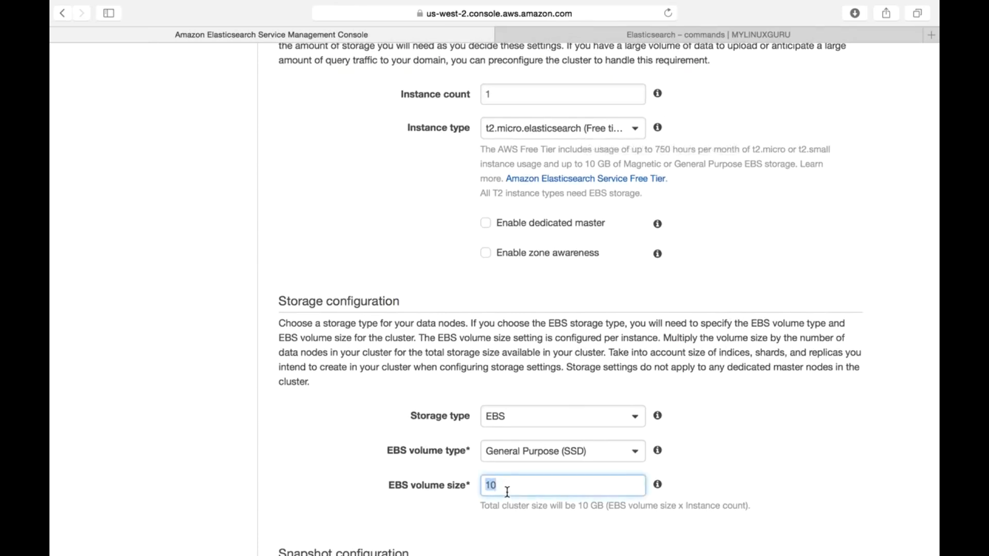
text(512)
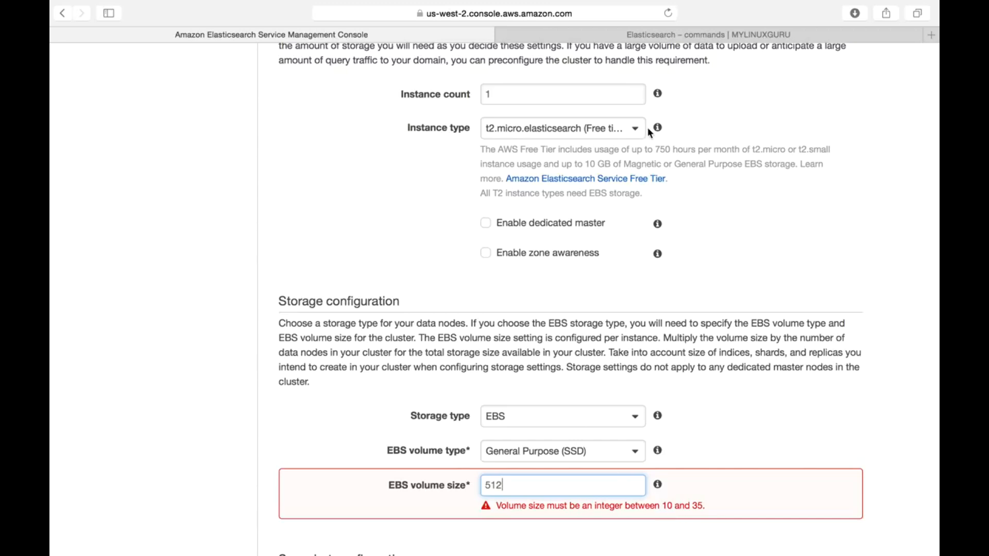
click(620, 133)
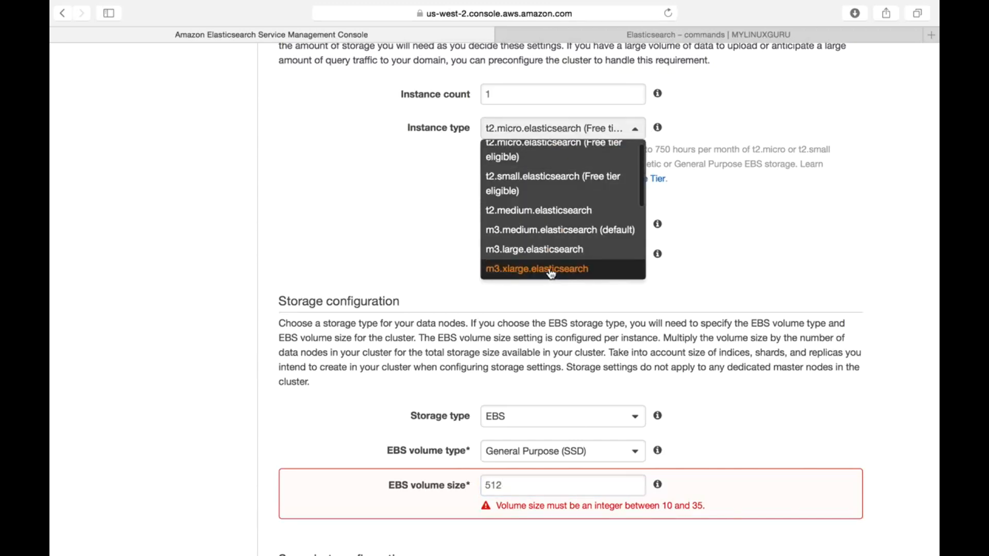
click(551, 269)
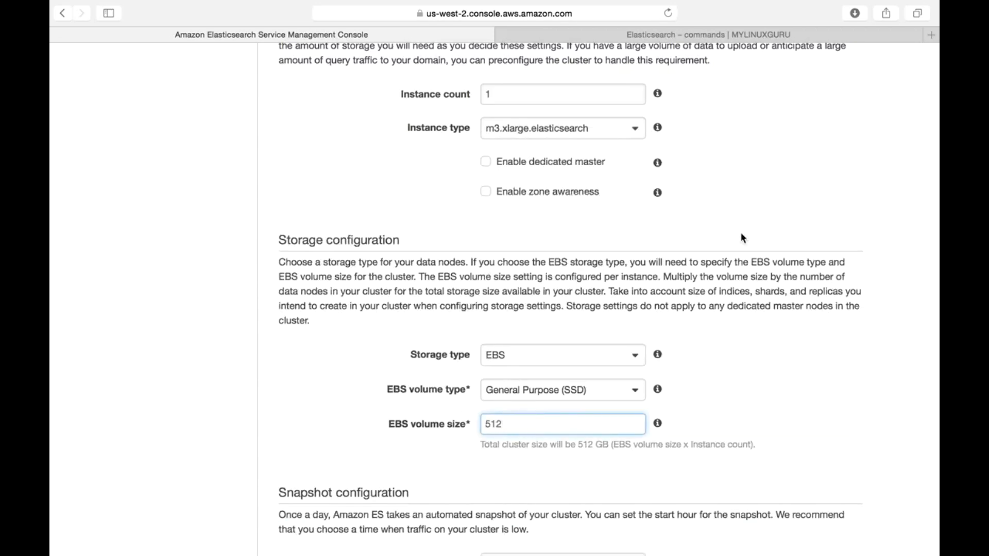
Step: Set the instance type back to the free-tier-eligible t2.micro.elasticsearch and the EBS volume size to 10
scroll(740, 238, up, 5)
click(546, 291)
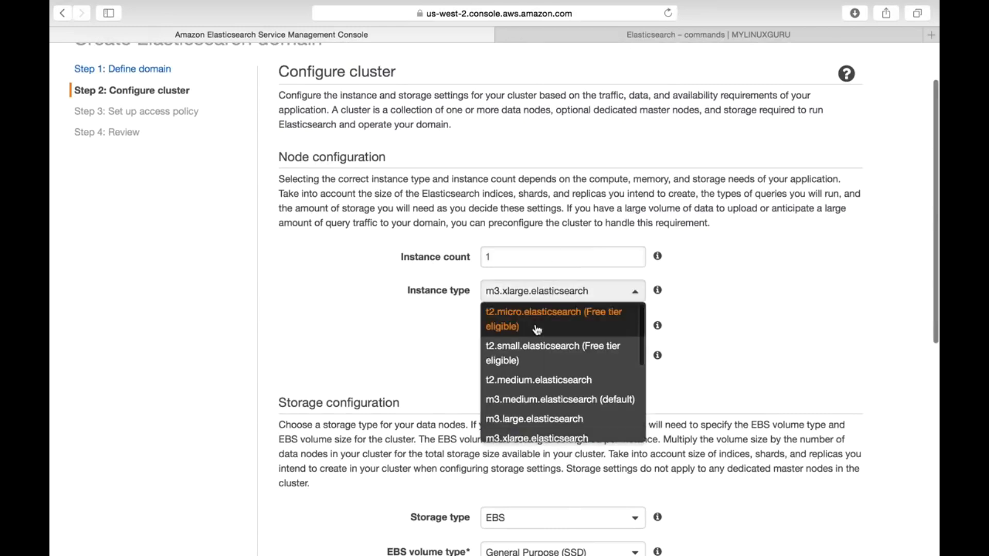
click(537, 328)
scroll(756, 427, down, 3)
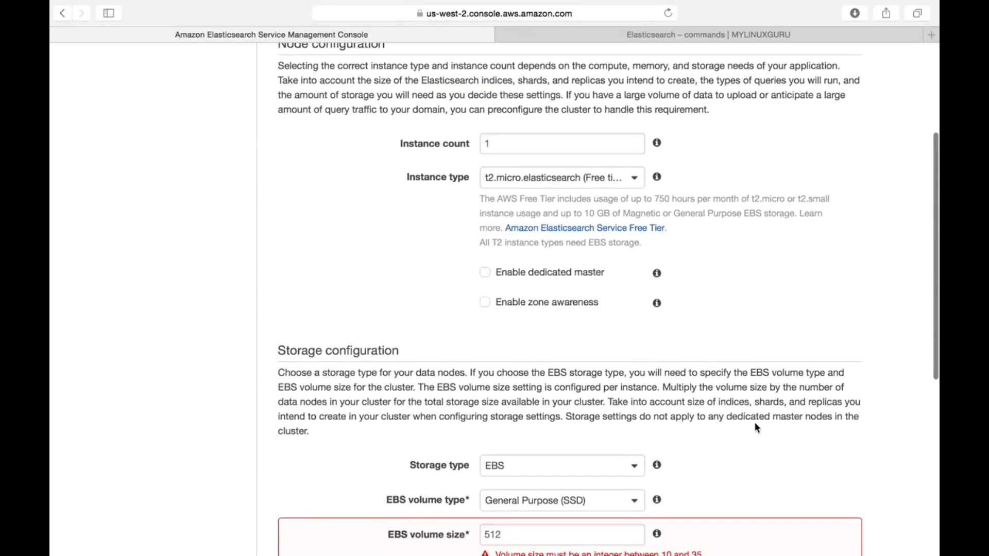
scroll(755, 428, down, 2)
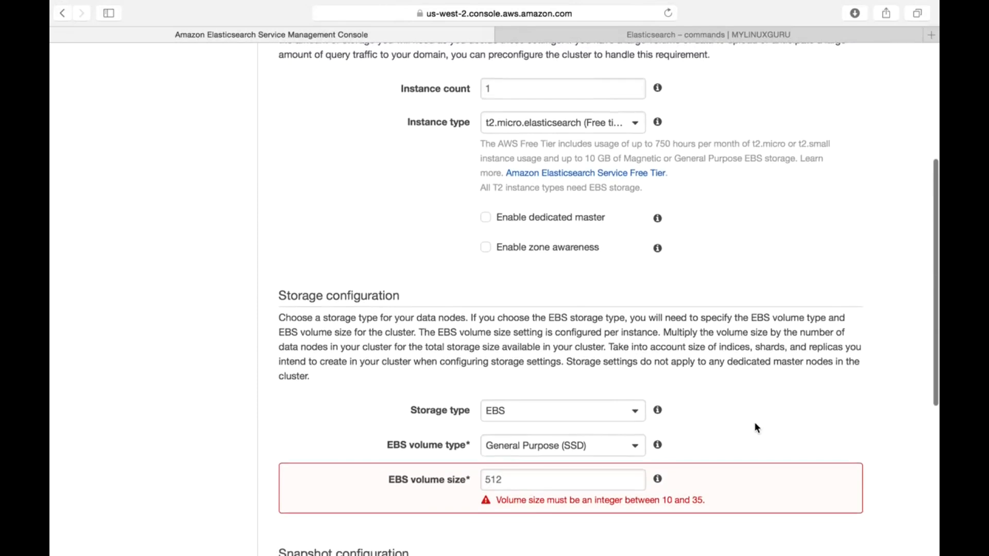
scroll(755, 427, down, 2)
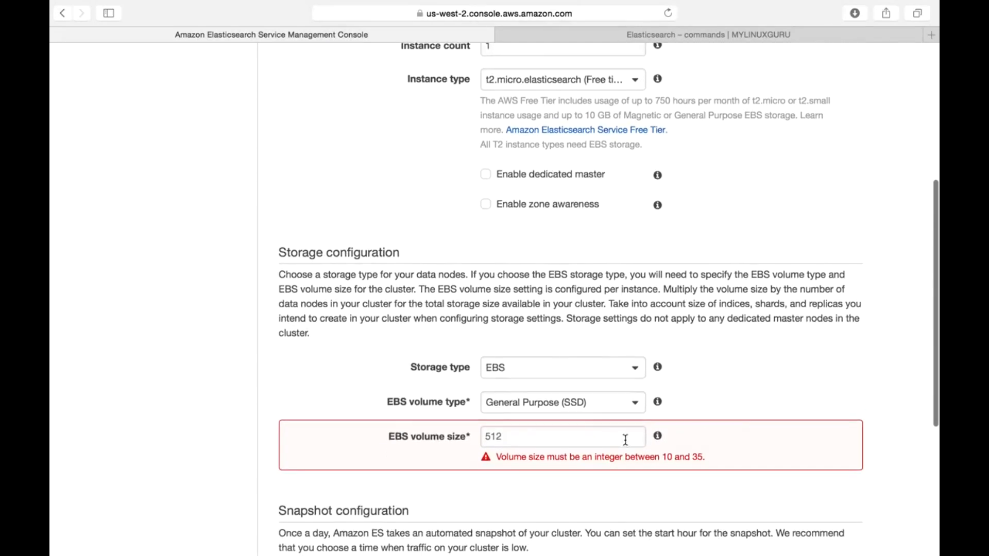
double_click(613, 442)
text(10)
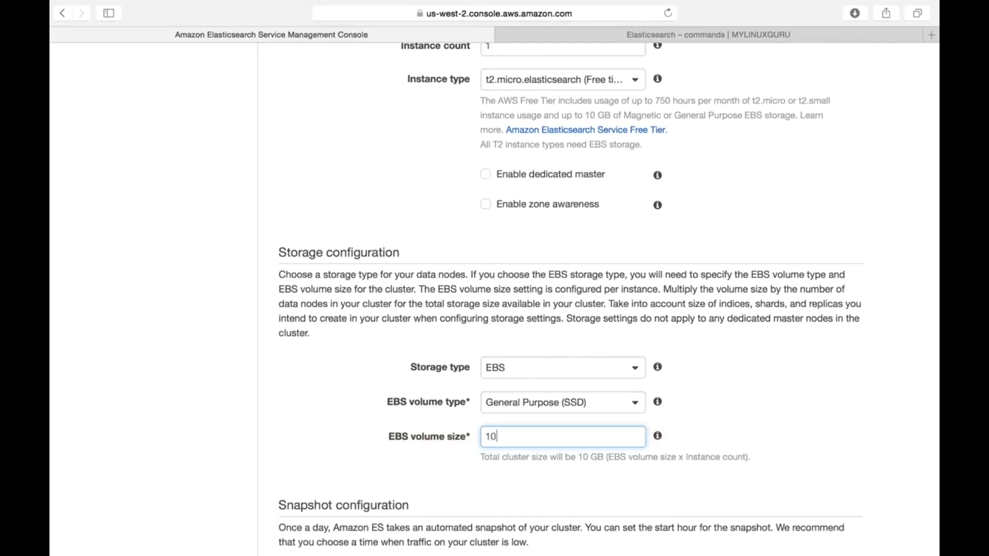
Step: Check the automated snapshot start hours, keep 00:00 UTC (default), and continue to the access policy setup
scroll(790, 440, down, 4)
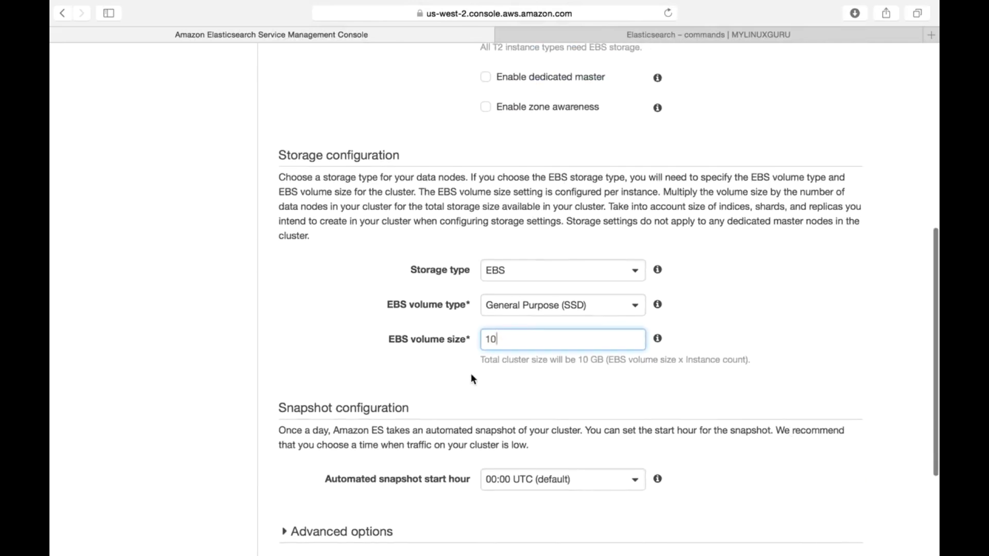
scroll(558, 386, down, 5)
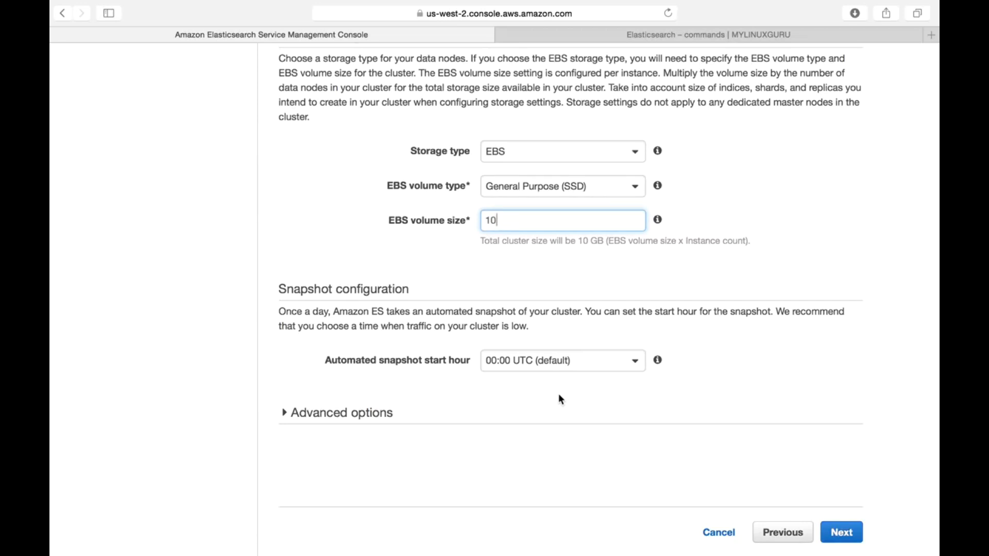
click(562, 362)
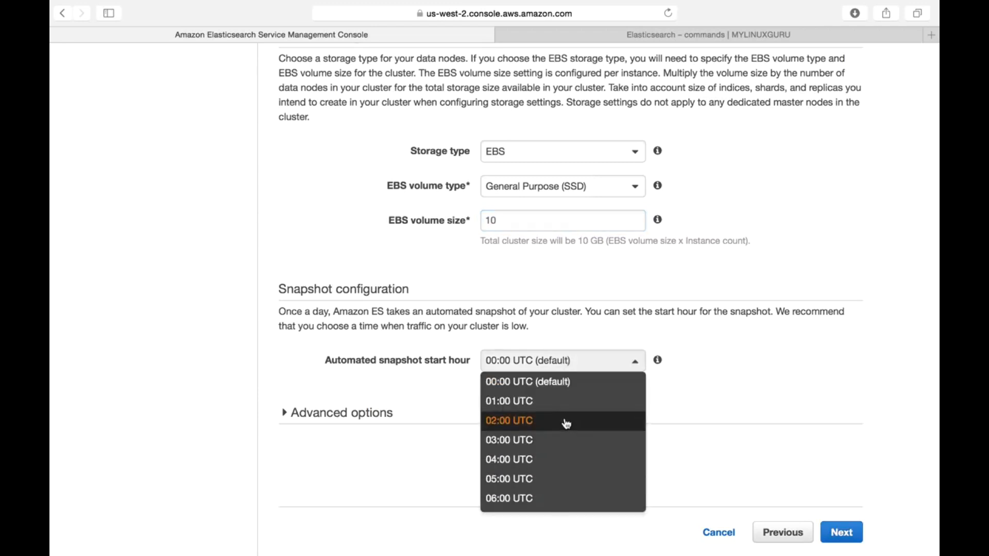
click(755, 381)
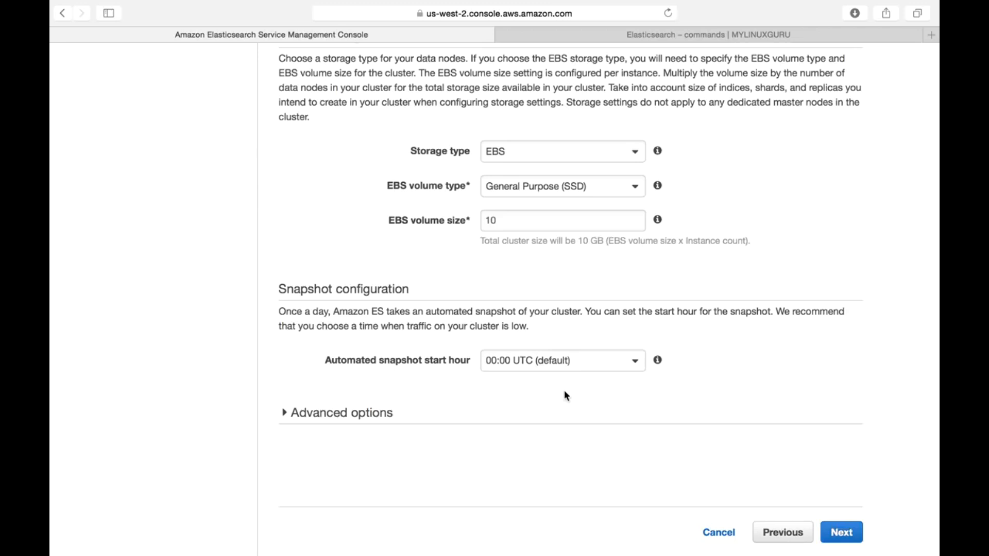
click(561, 369)
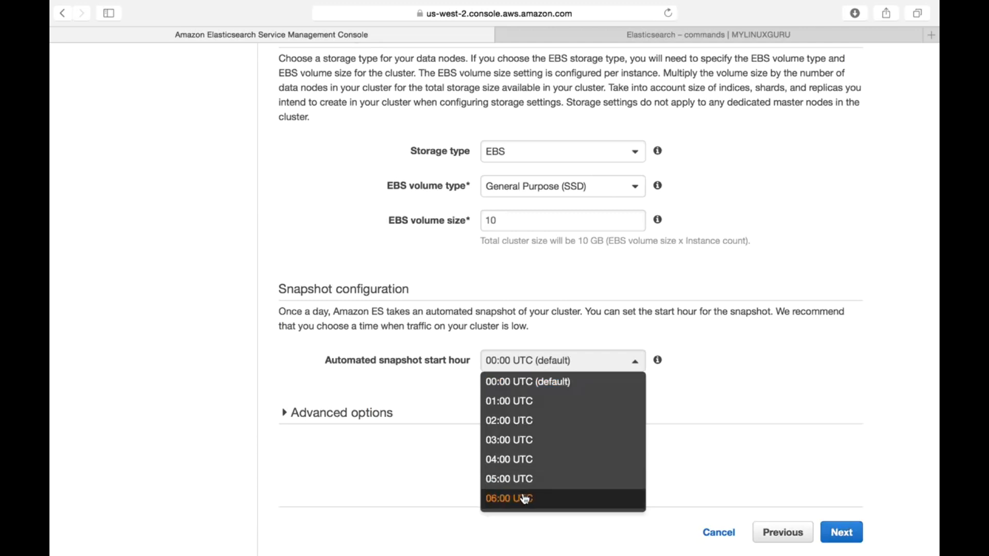
click(721, 404)
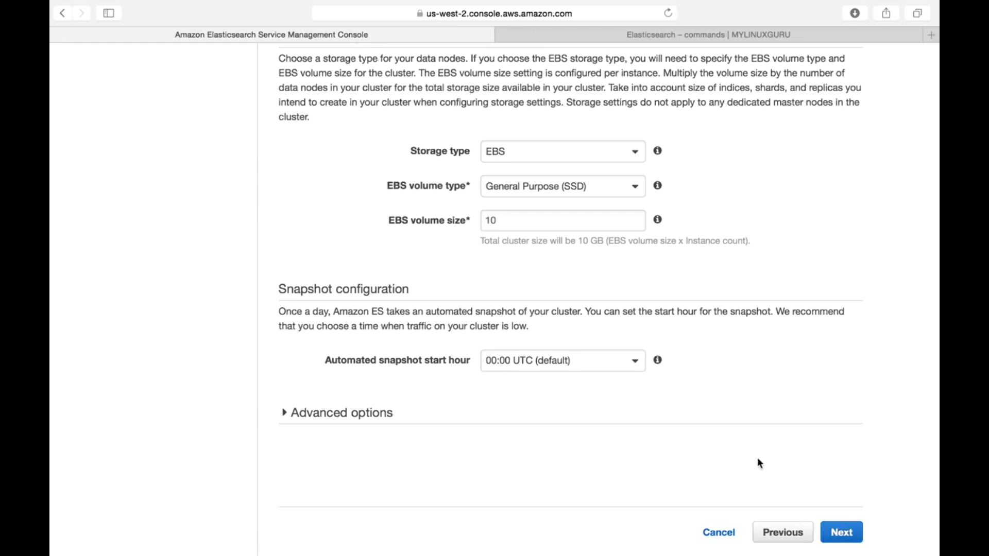
click(847, 536)
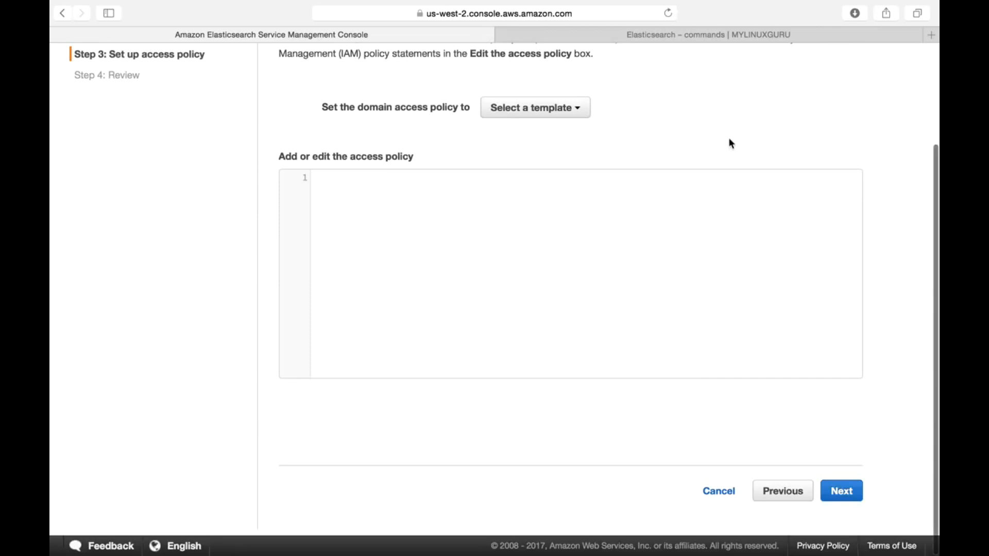
Step: Try the access policy template for allowing or denying AWS accounts or IAM users, and cancel its user access dialog
scroll(740, 156, up, 3)
scroll(710, 175, down, 1)
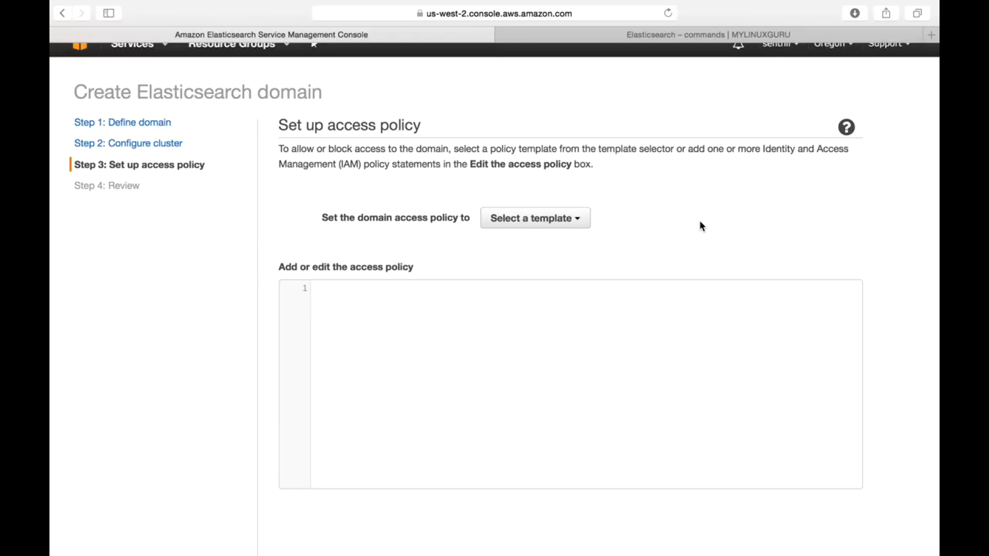
click(526, 222)
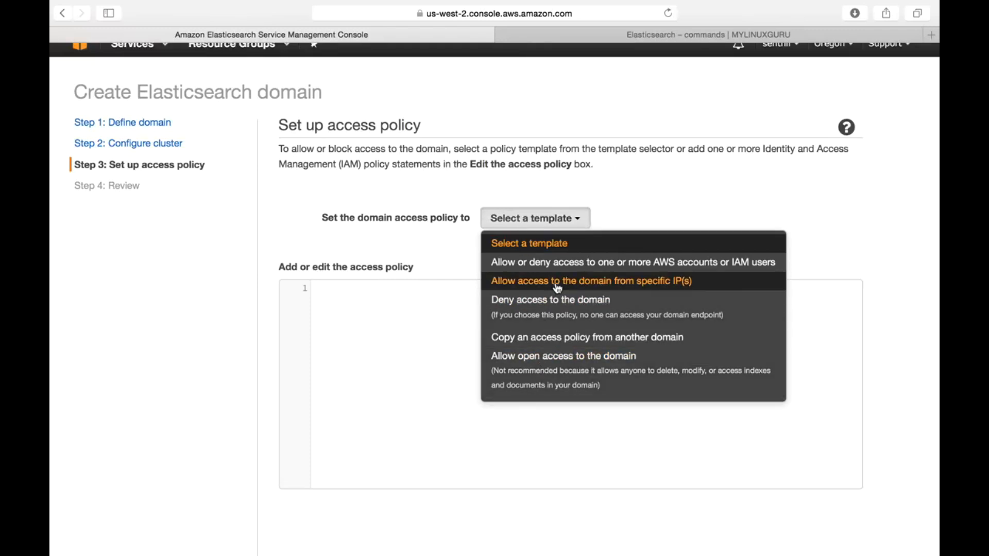
click(624, 263)
click(409, 370)
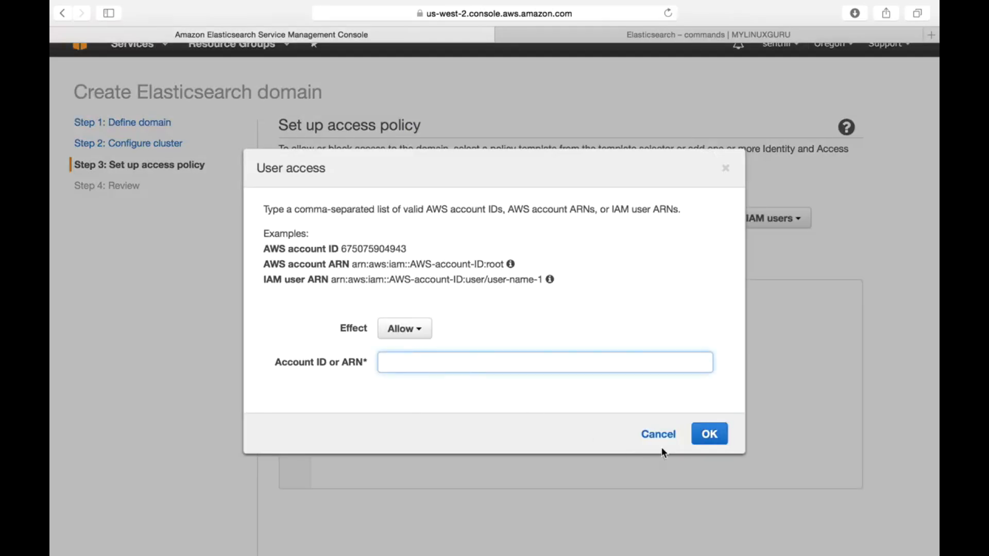
click(658, 434)
Step: Try the access policy templates for specific IPs and for open access to the domain, cancelling each dialog
click(564, 228)
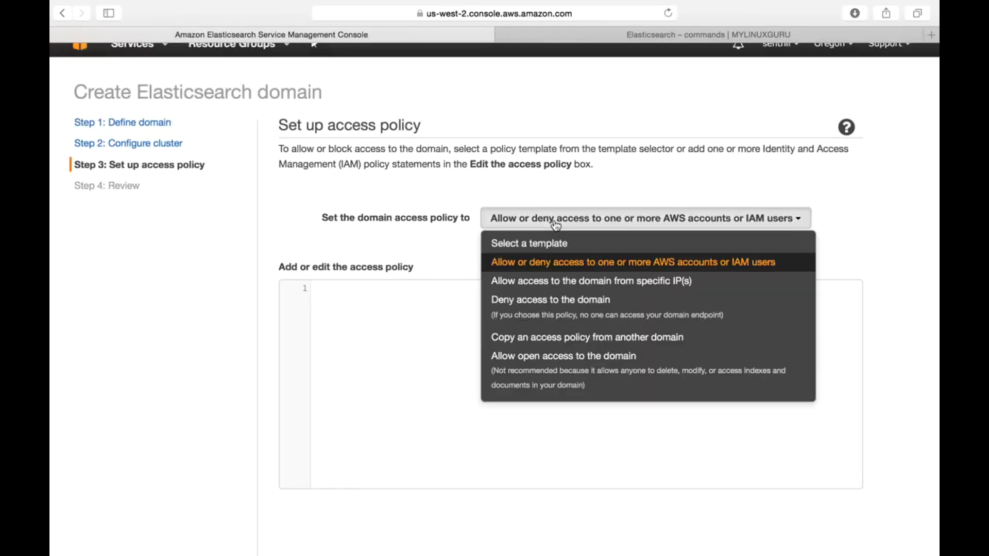
click(556, 282)
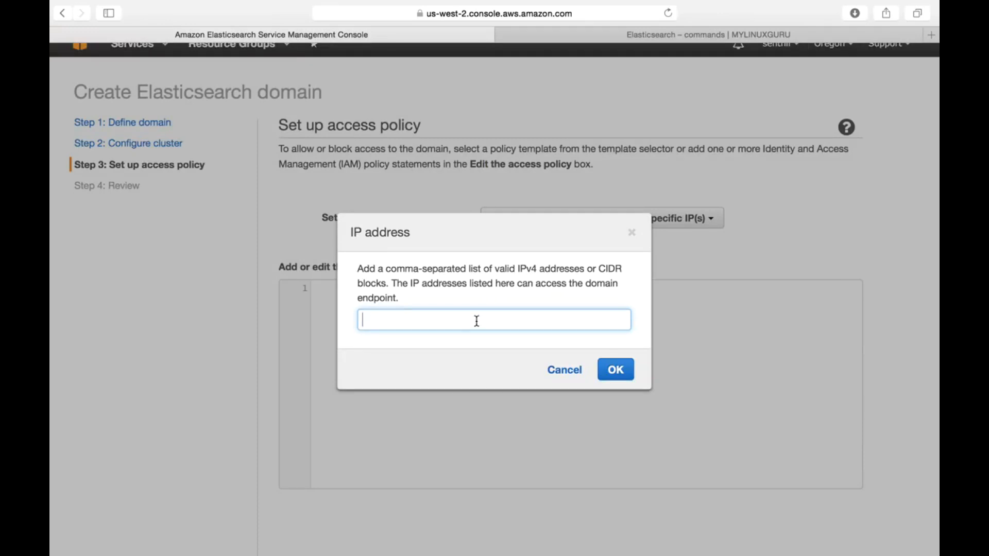
click(564, 370)
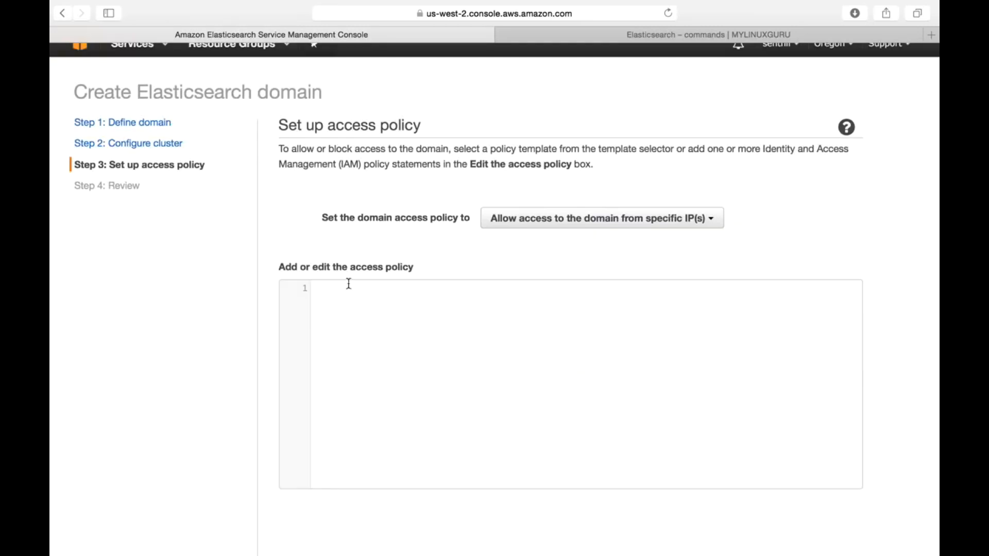
click(495, 218)
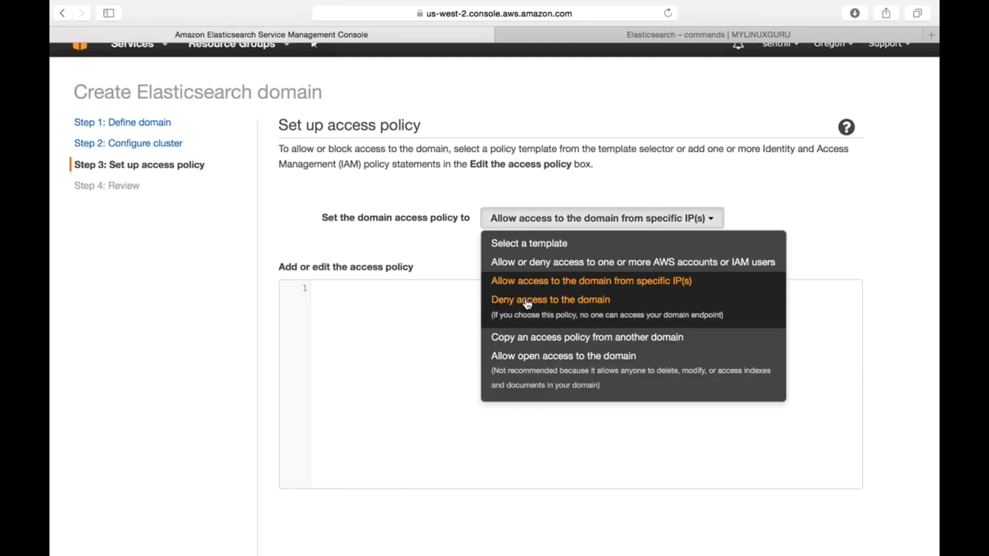
click(555, 365)
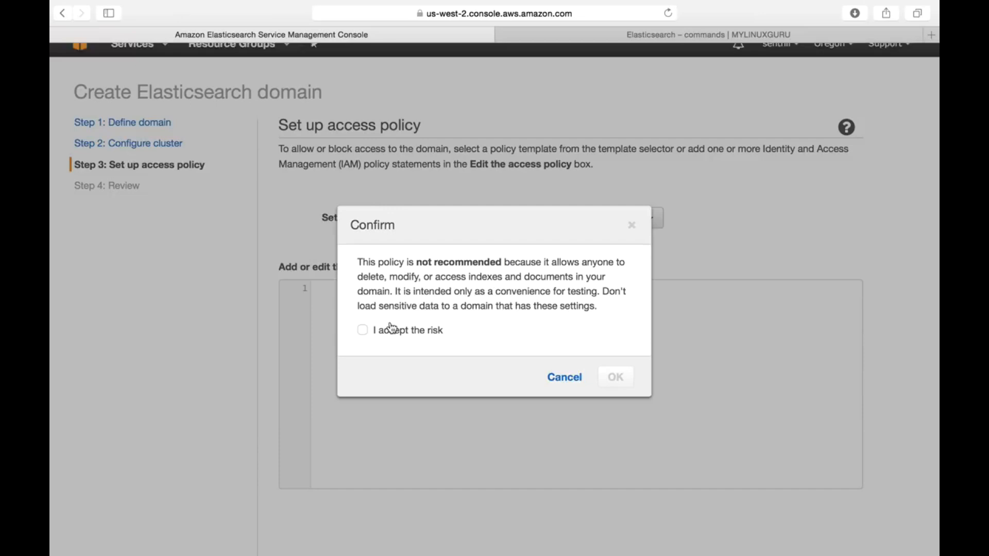
click(563, 380)
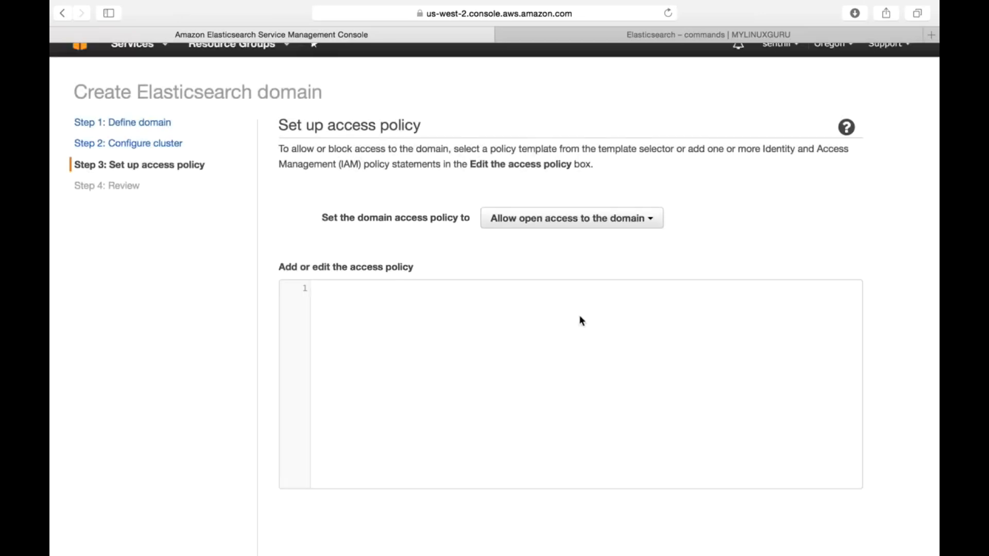
Step: Apply the open access policy template, accepting the risk, and examine the AWS principal and action entries in the policy
click(587, 220)
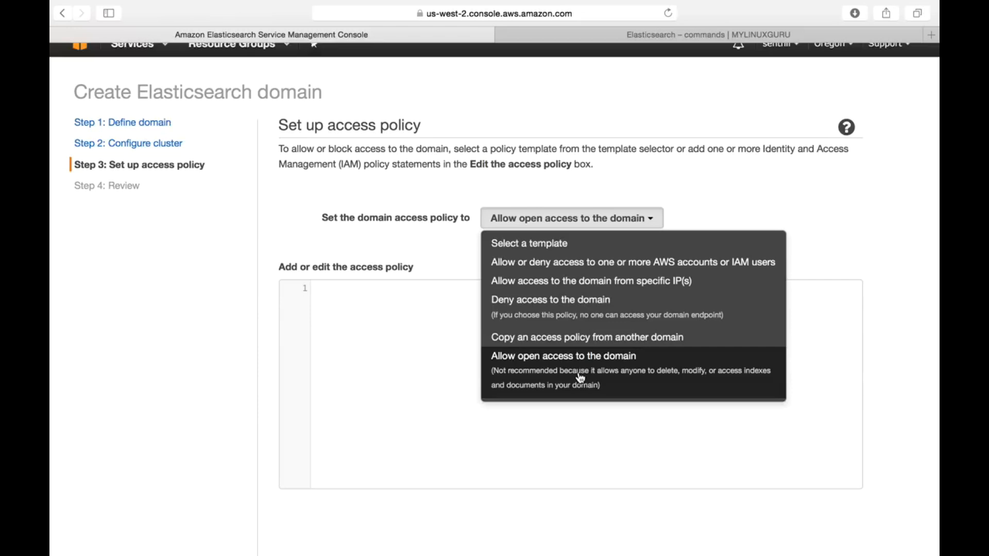
click(580, 379)
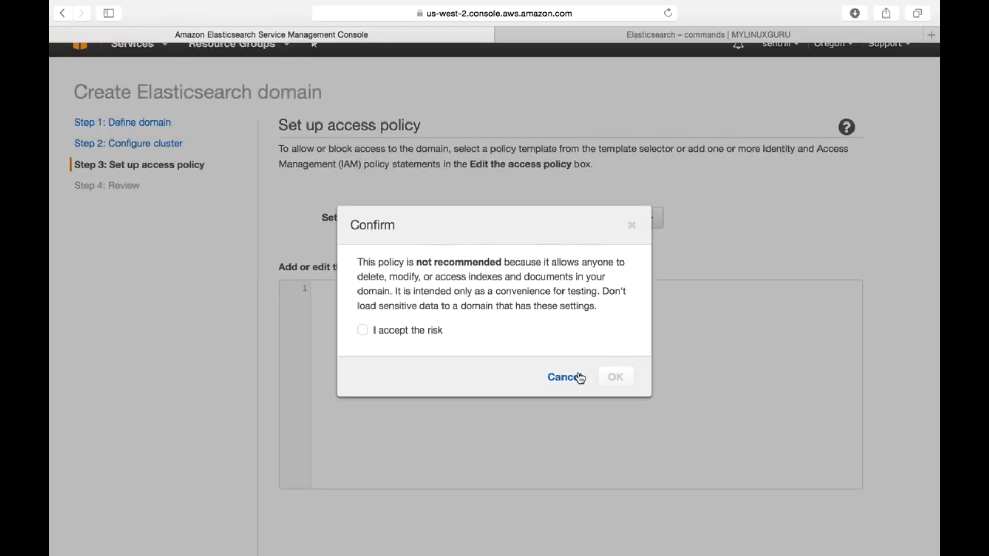
click(364, 331)
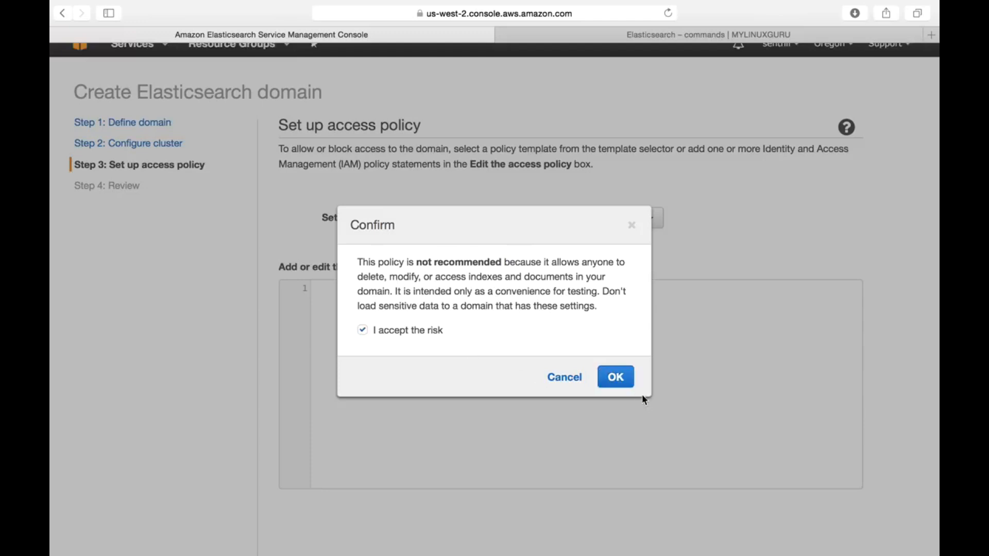
click(618, 378)
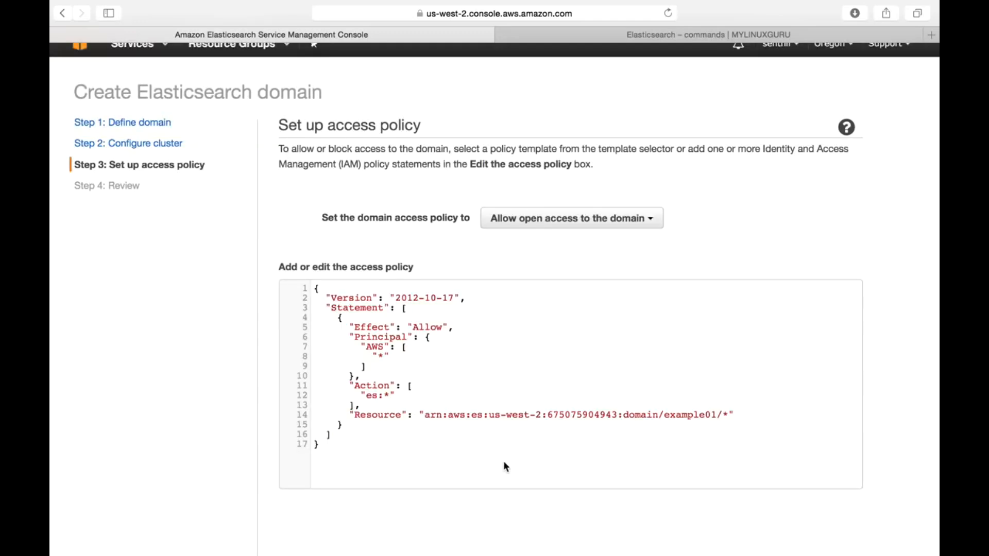
drag(370, 357, 432, 357)
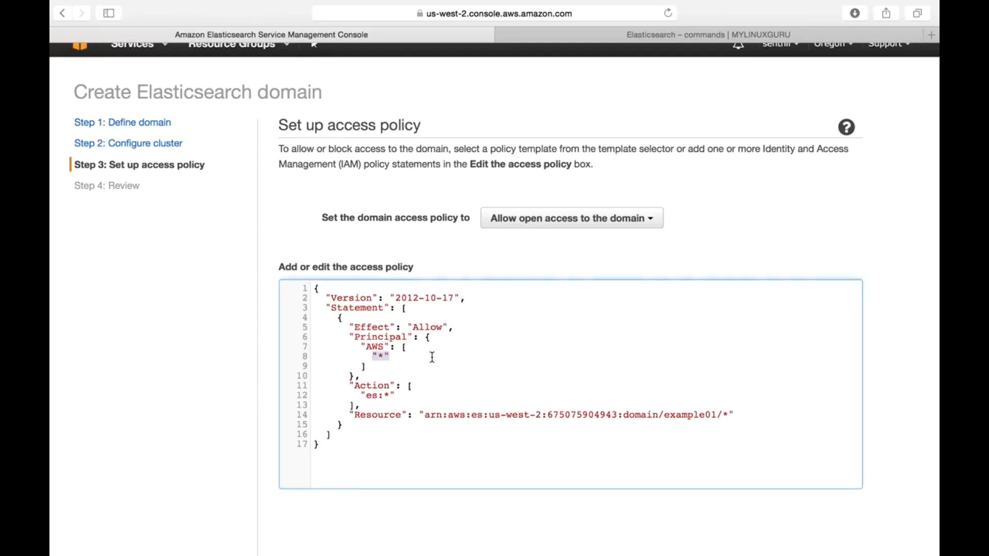
drag(359, 396, 462, 395)
click(366, 355)
Step: Choose the template allowing access from specific IPs, and search for "myip" in a new browser tab to copy the public IP address
click(559, 227)
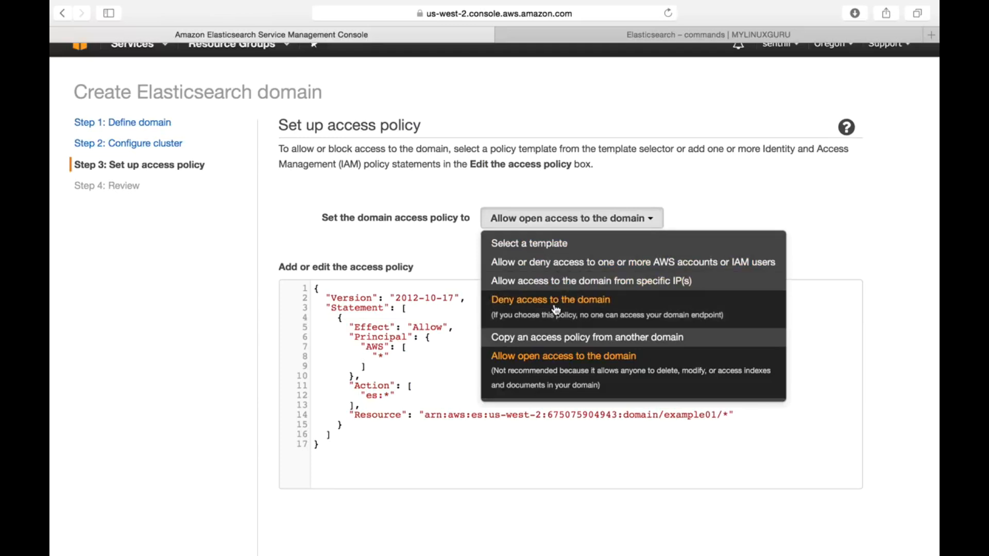
click(578, 282)
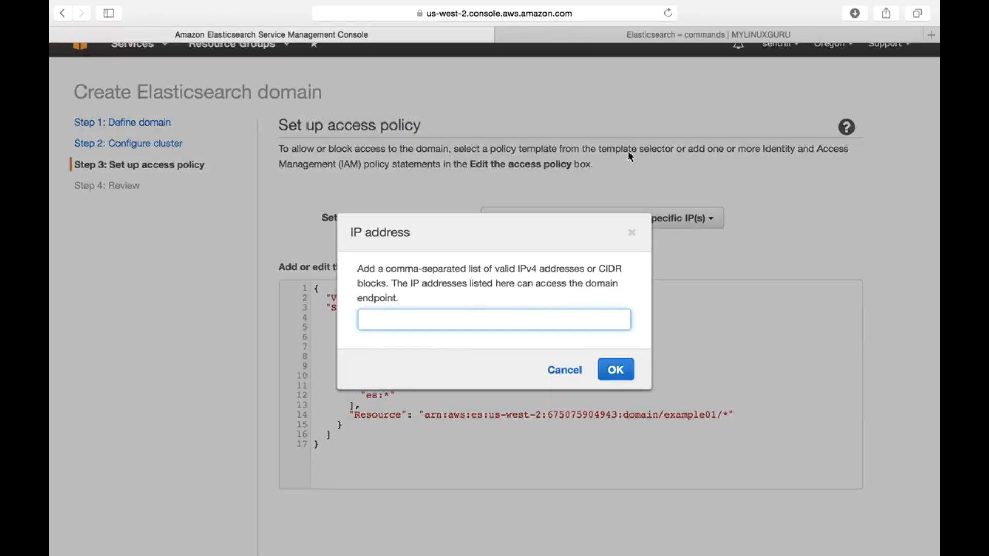
click(931, 35)
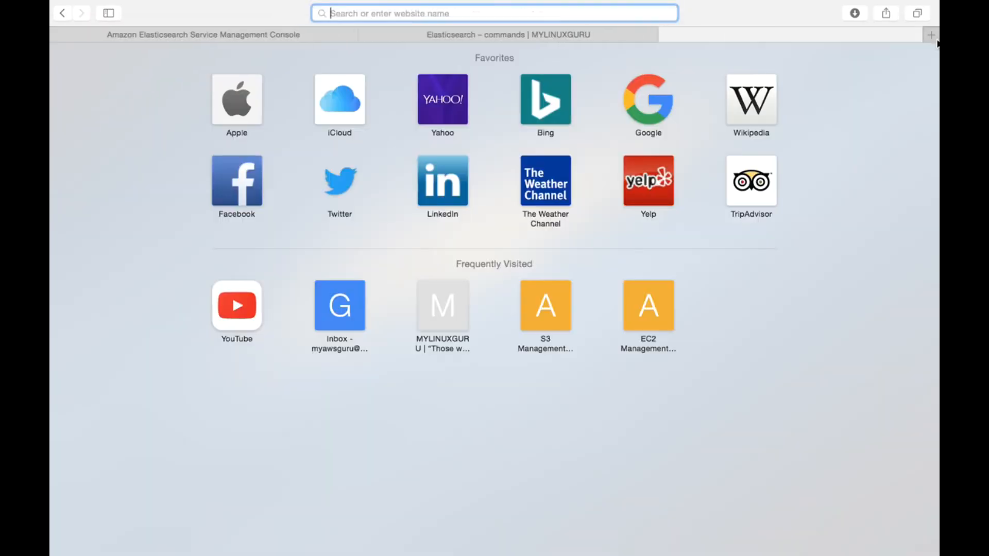
text(myip)
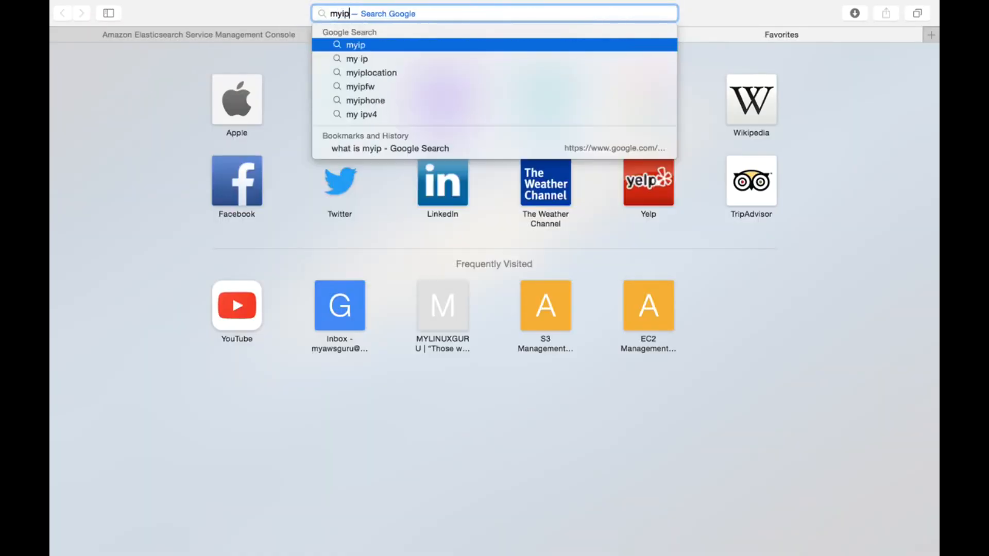
key(Return)
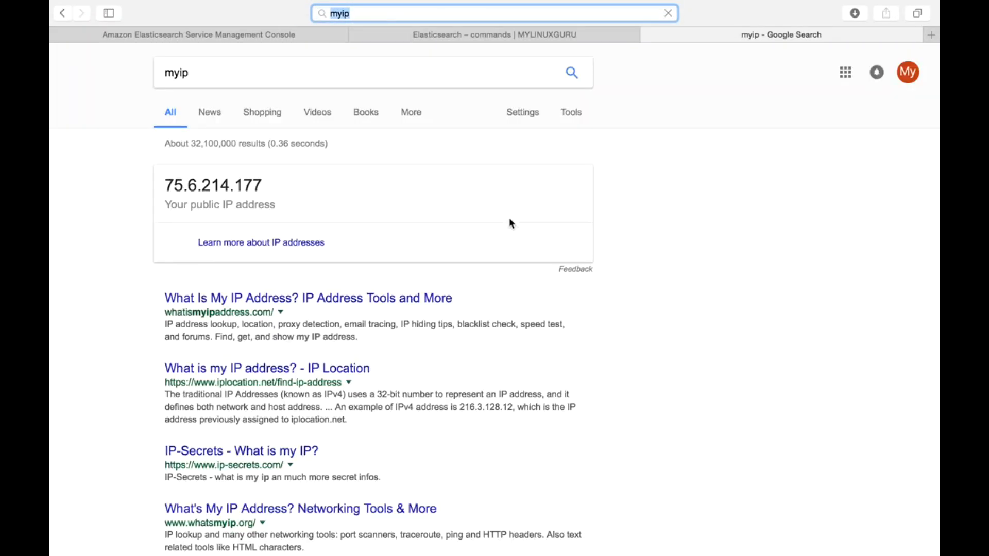
triple_click(230, 187)
key(super+c)
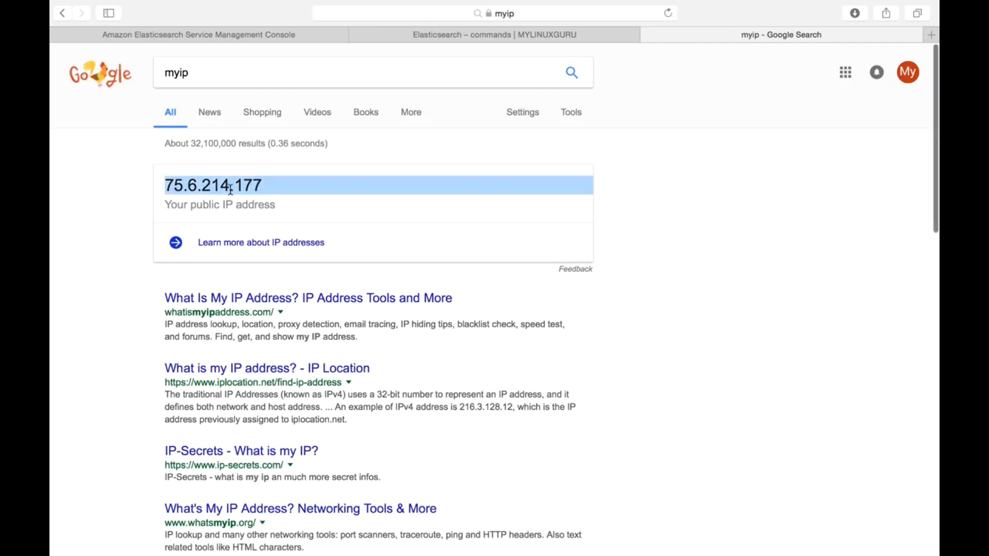
Step: Back in the Elasticsearch console, apply the copied public IP address to the policy and check its aws:SourceIp entry
click(267, 34)
key(super+v)
click(614, 369)
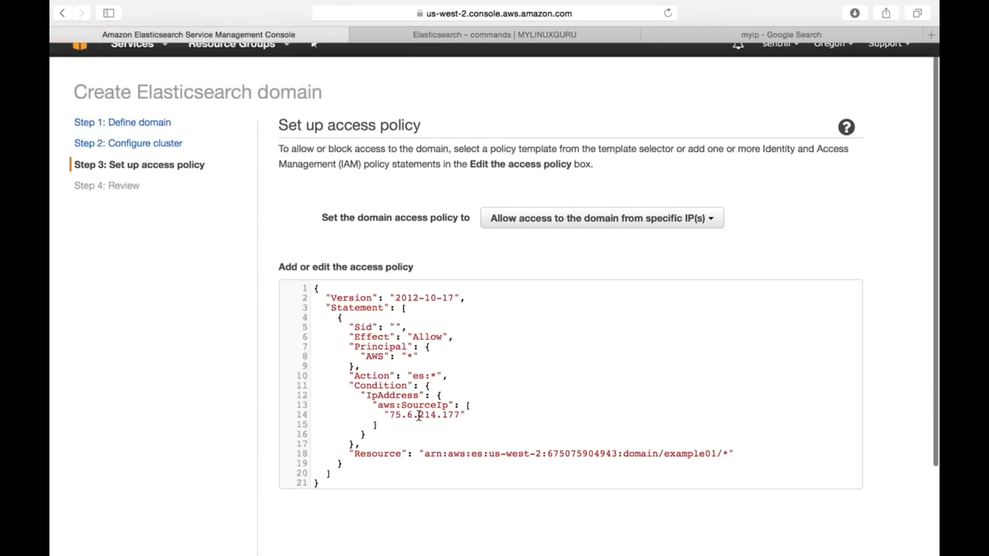
drag(379, 415, 487, 409)
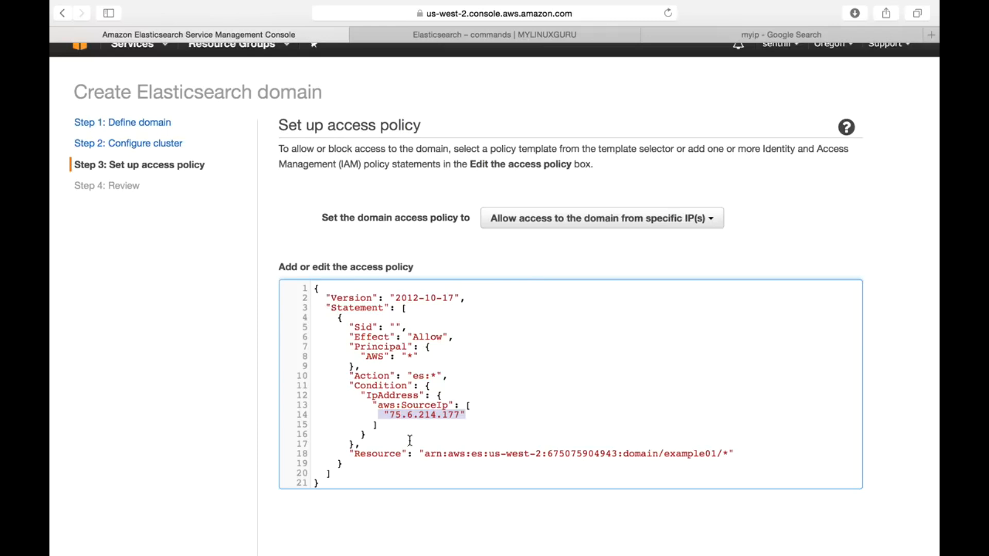
Step: Set the domain access policy to allow open access, accept the risk, and continue to the review
click(535, 223)
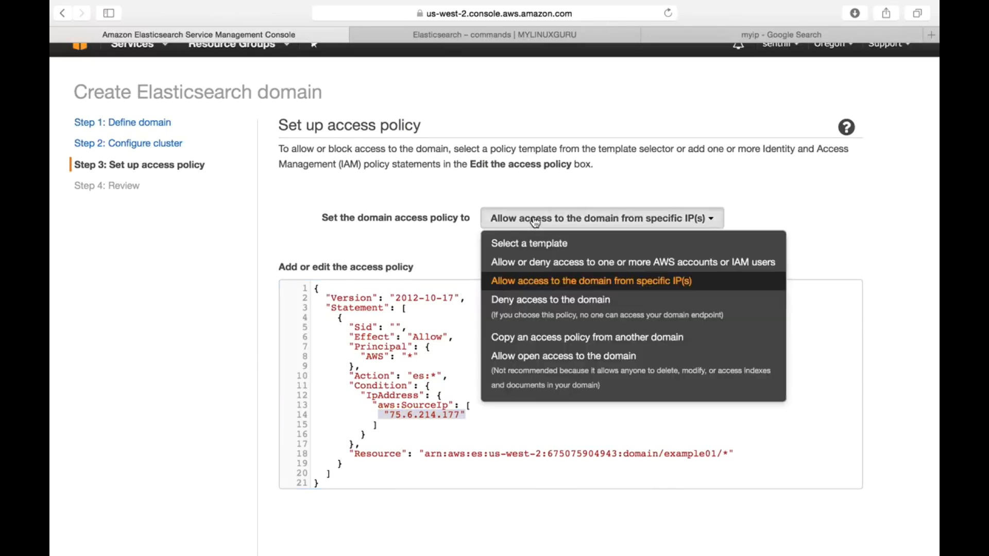
click(535, 363)
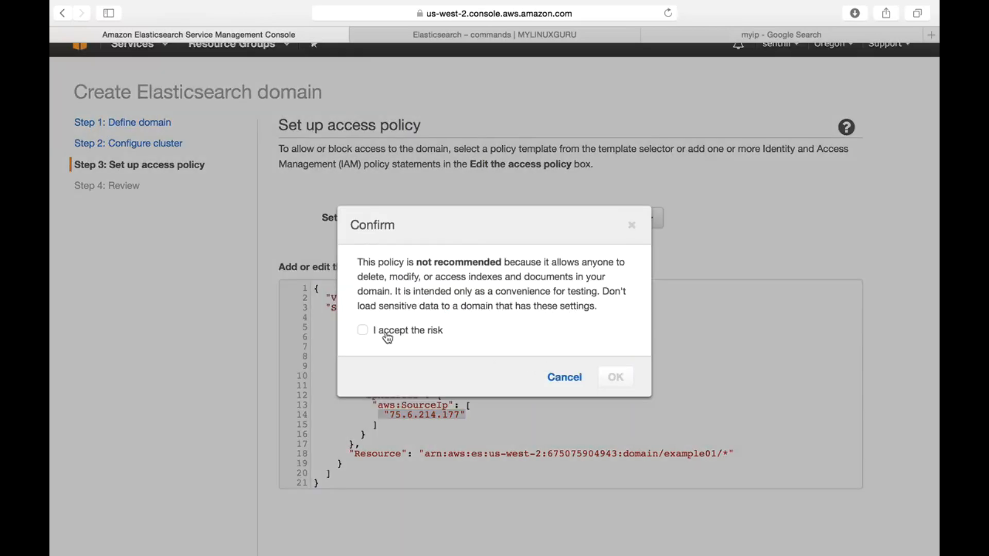
click(363, 331)
click(599, 377)
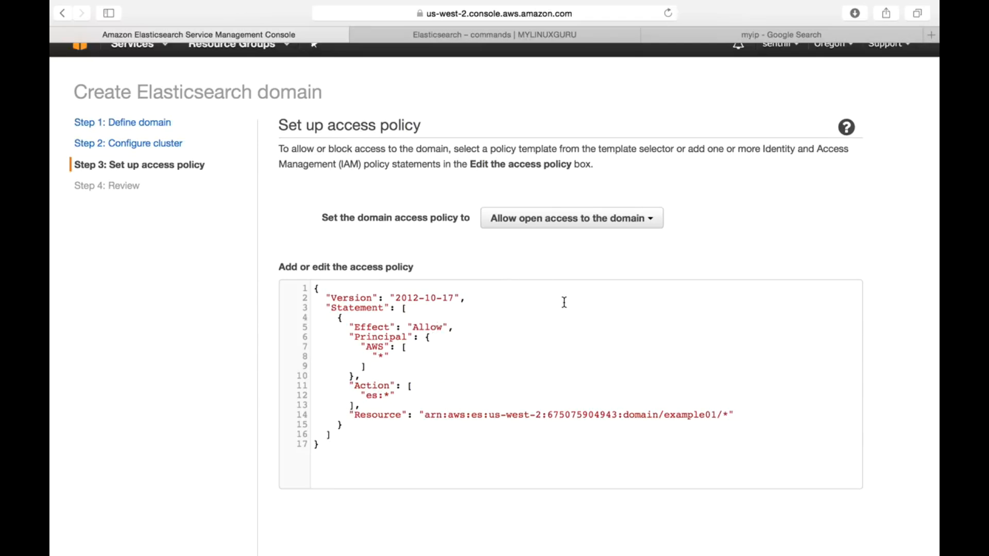
scroll(565, 304, down, 4)
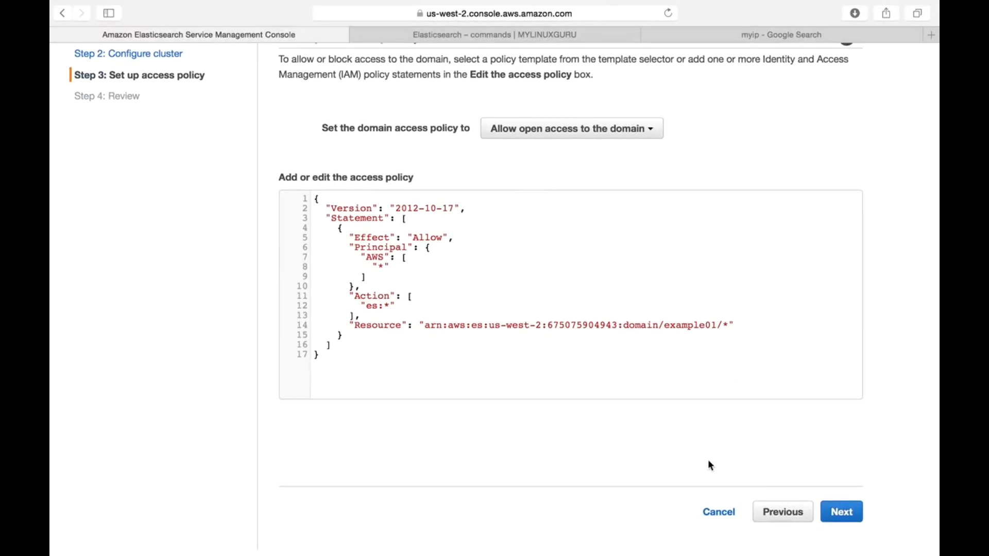
click(845, 523)
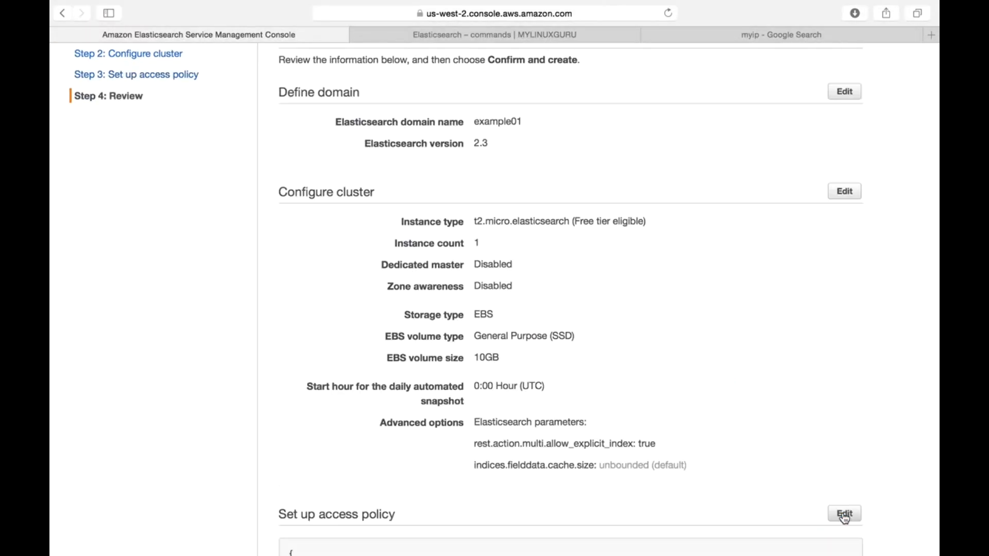
Step: Review the cluster settings and access policy, and close the wizard without creating the domain
scroll(735, 426, down, 5)
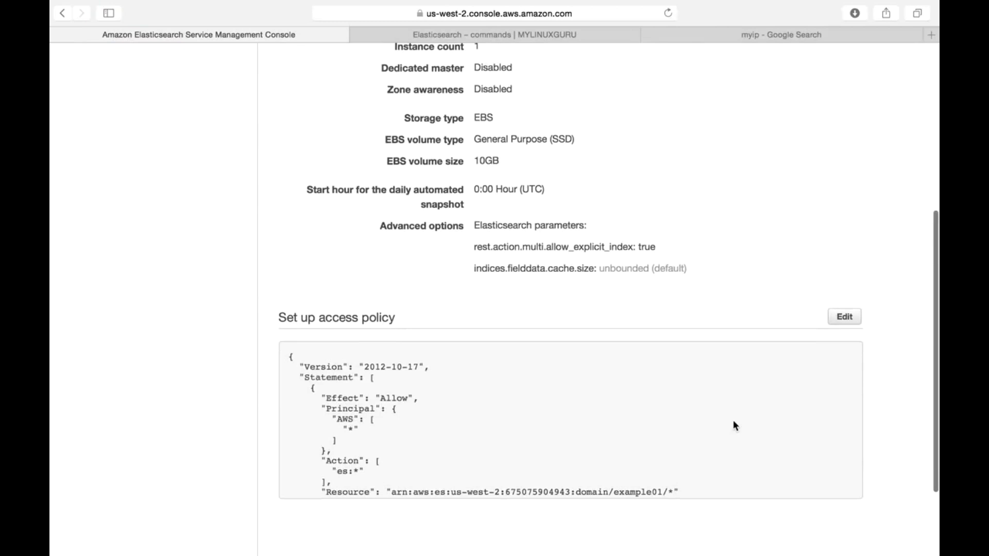
scroll(735, 426, down, 5)
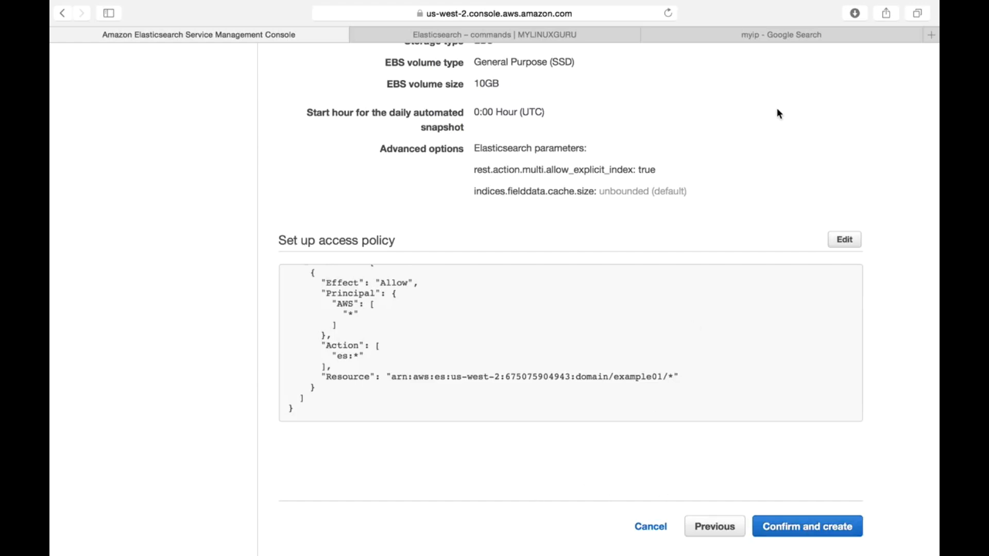
scroll(657, 198, up, 3)
scroll(657, 202, down, 3)
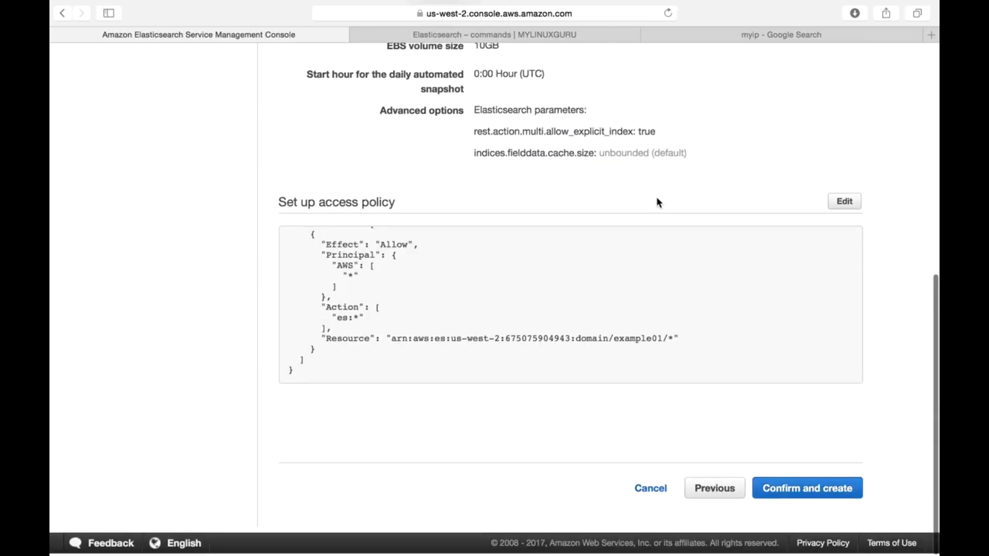
click(651, 491)
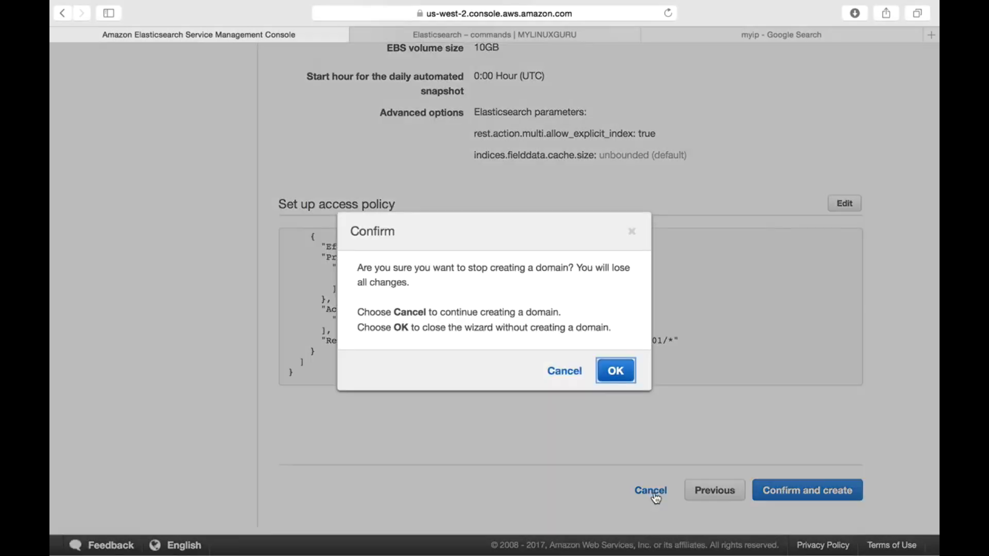
click(618, 379)
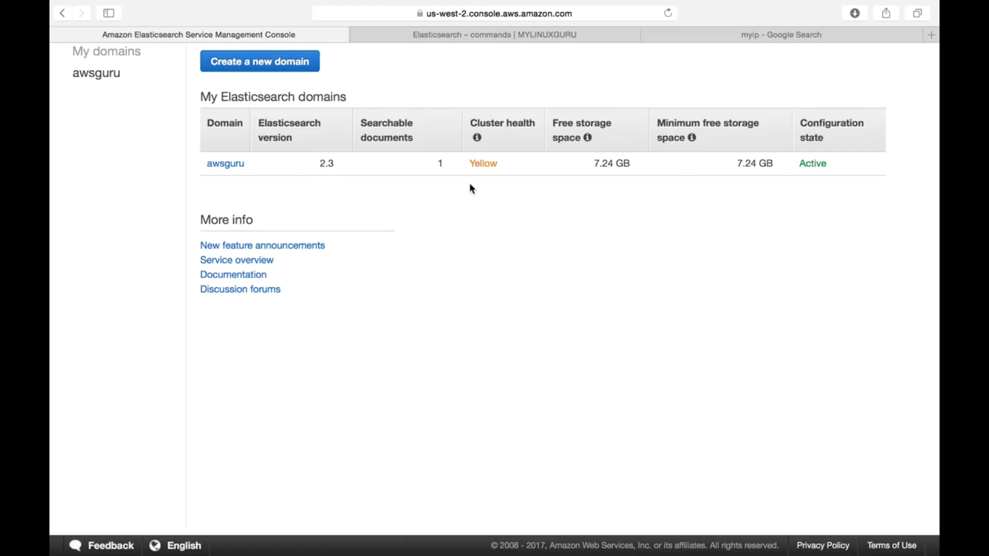
Step: Check the awsguru domain's cluster health and configuration state in the domains list, and open the domain
drag(500, 164, 470, 163)
drag(828, 164, 800, 164)
click(222, 164)
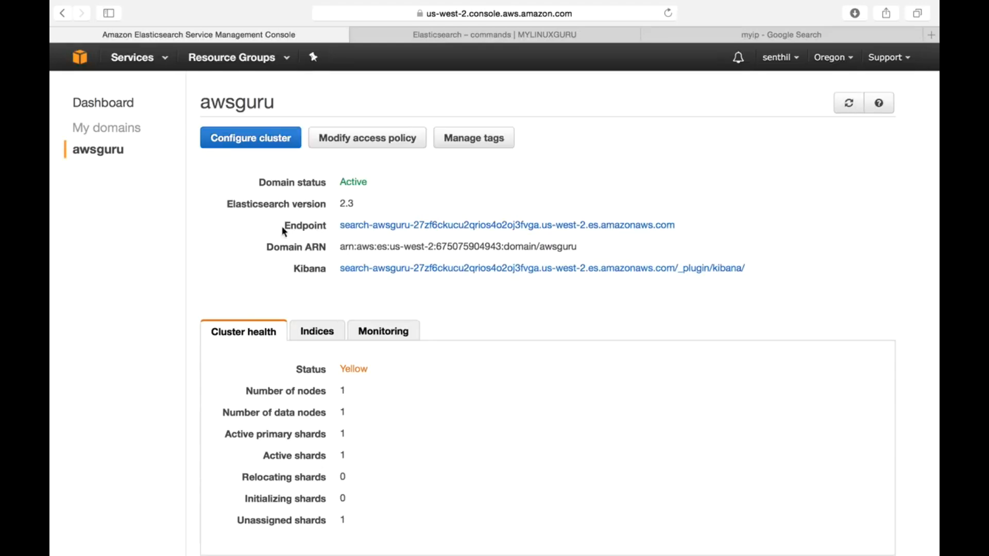
Step: Examine the awsguru domain's status, its endpoint, and the number of nodes in its cluster health details
double_click(356, 181)
scroll(436, 220, down, 2)
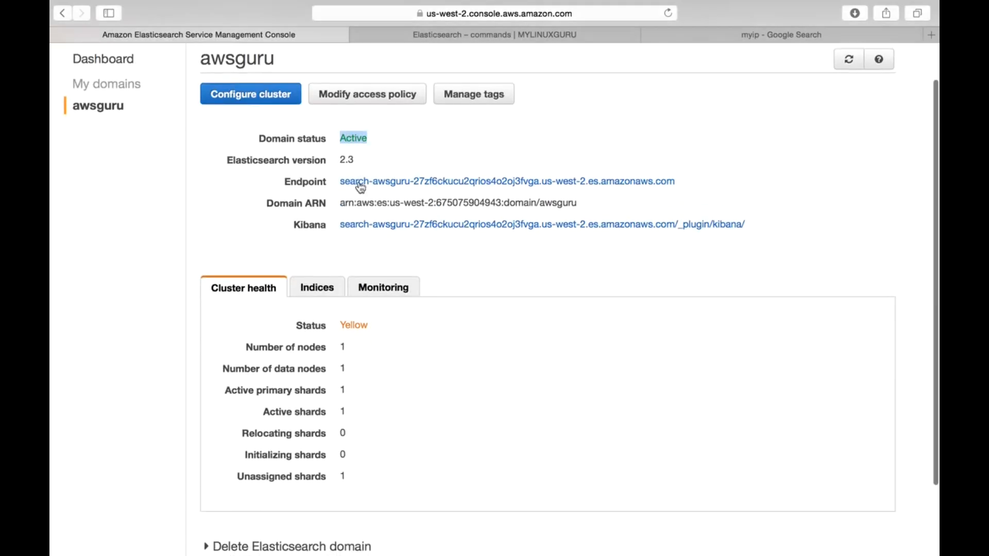
click(693, 198)
drag(686, 185, 342, 181)
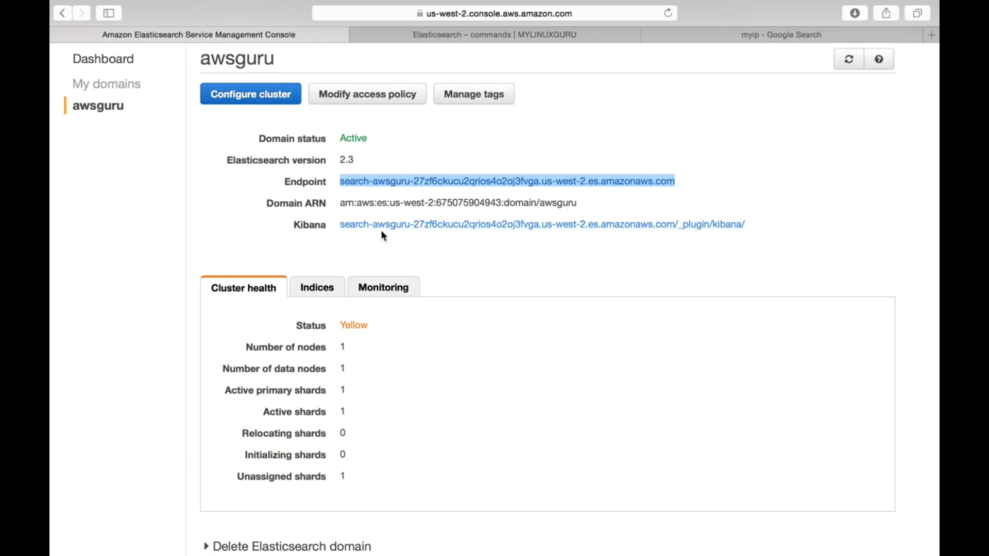
scroll(446, 261, down, 2)
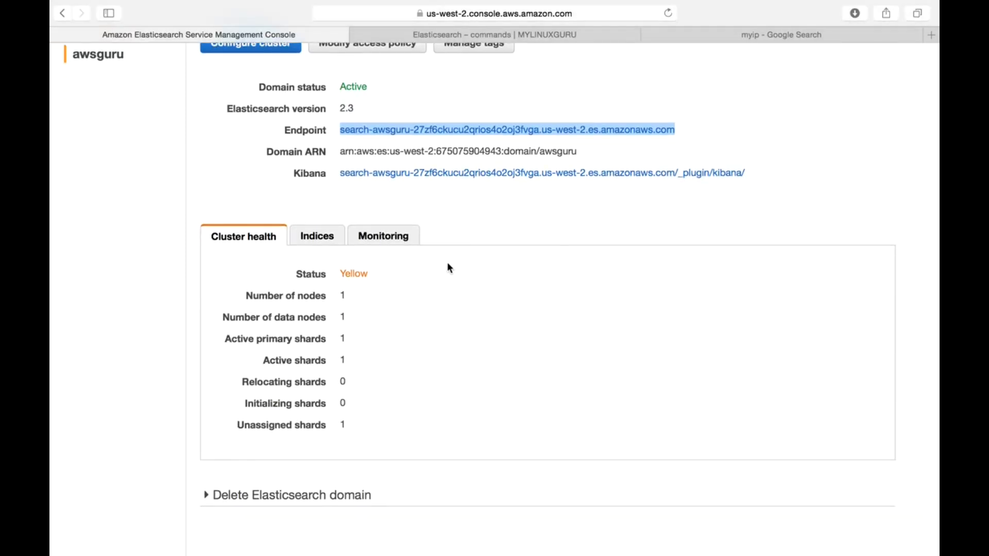
scroll(530, 234, down, 1)
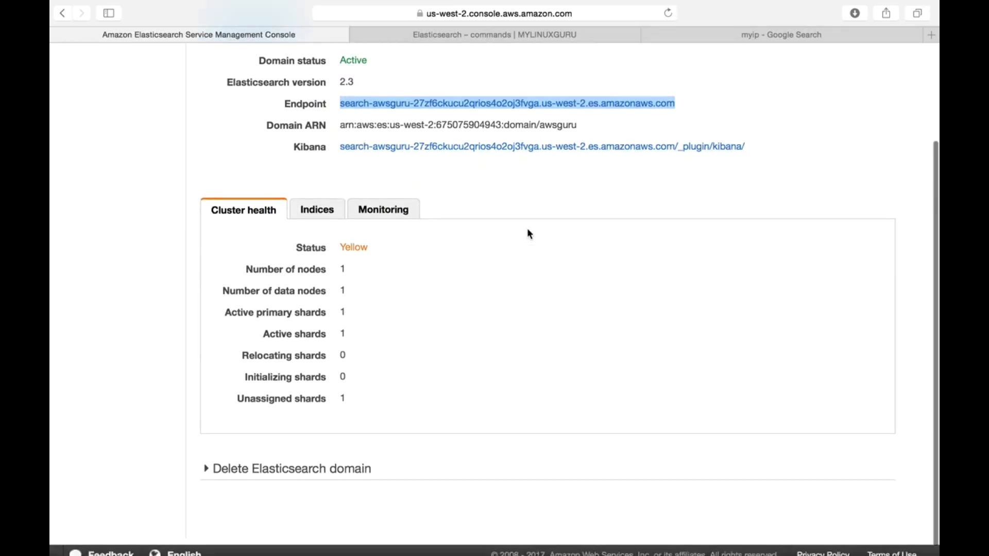
double_click(341, 267)
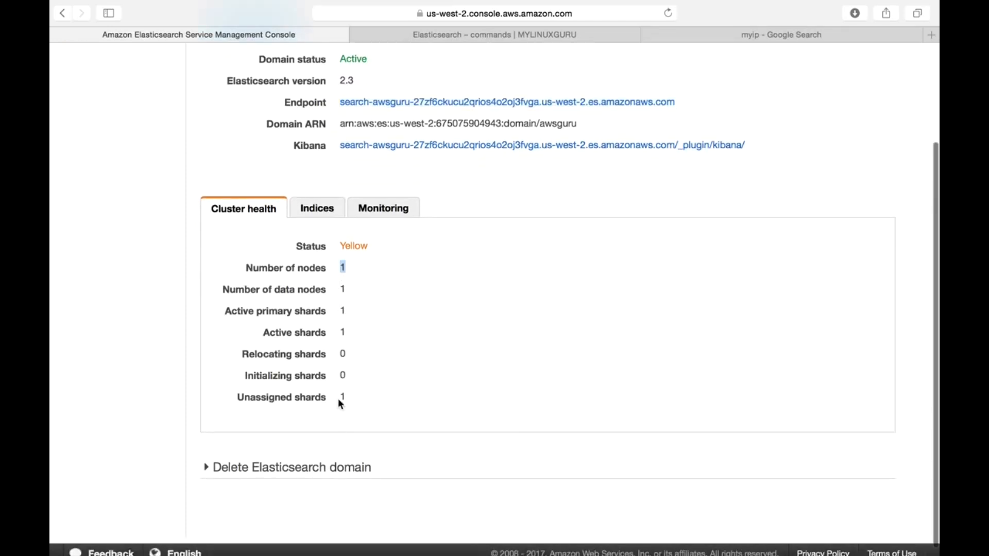
Step: Check the awsguru domain's active shards, its indices, and its monitoring graphs for the last hour
double_click(343, 332)
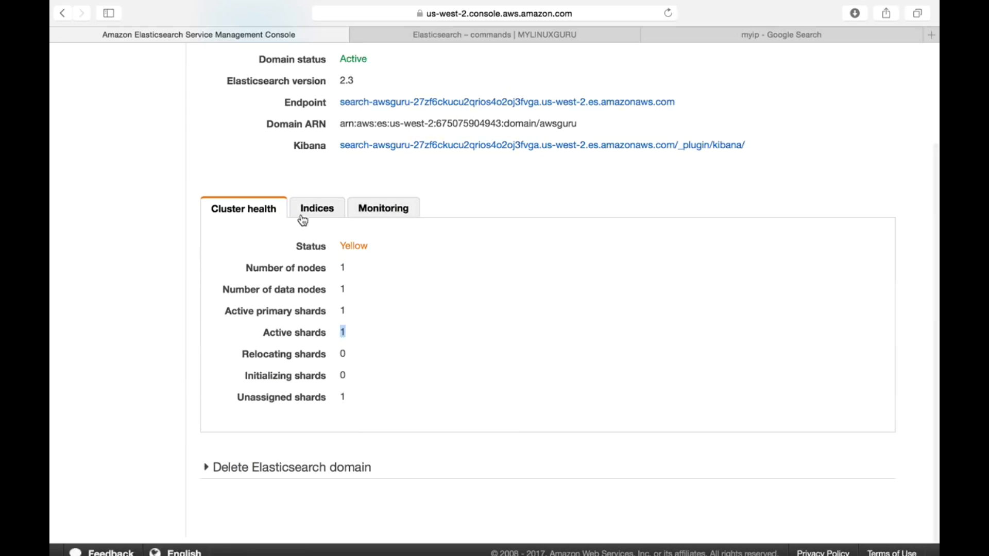
click(315, 208)
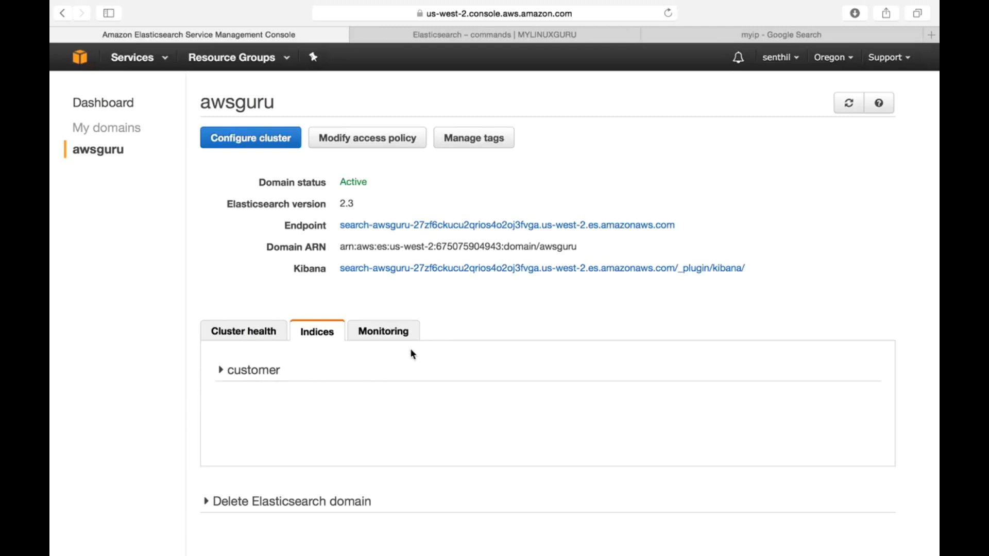
click(383, 334)
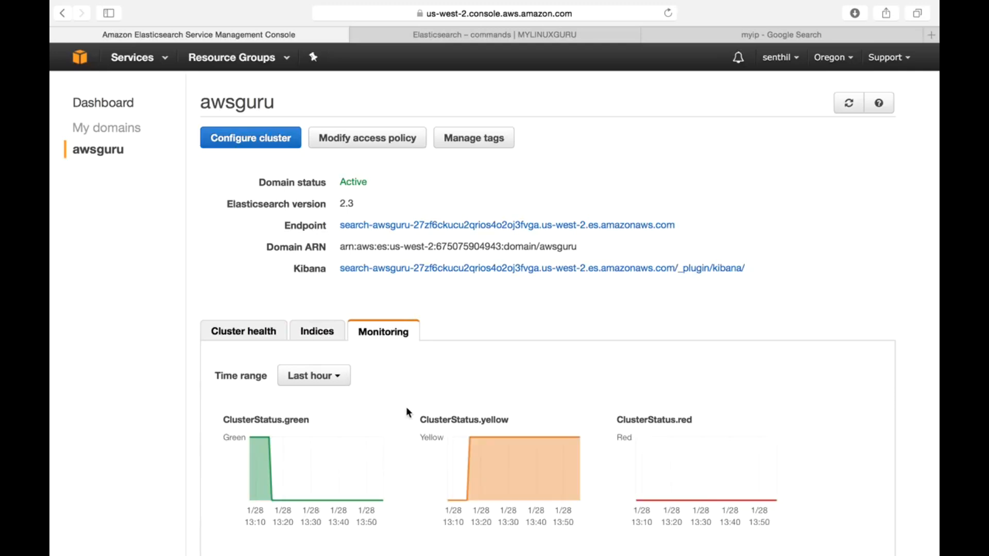
scroll(404, 411, down, 5)
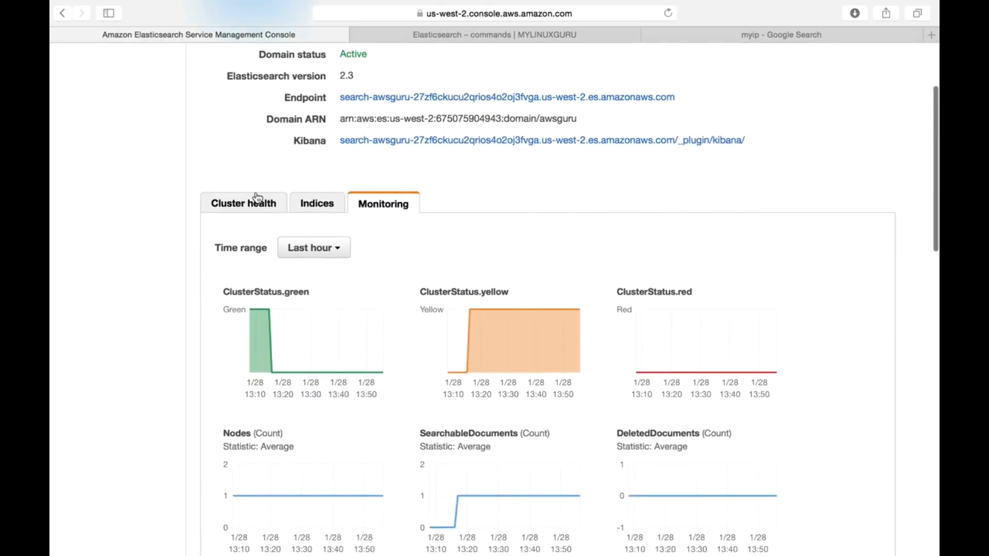
Step: Return to the awsguru domain's cluster health details and examine the cluster status
click(257, 201)
scroll(419, 222, up, 3)
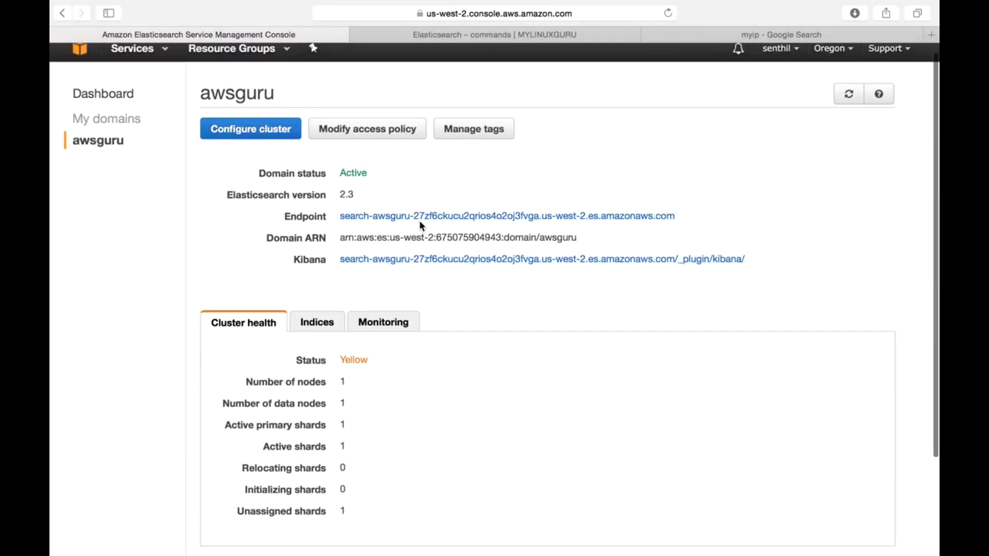
scroll(420, 222, down, 1)
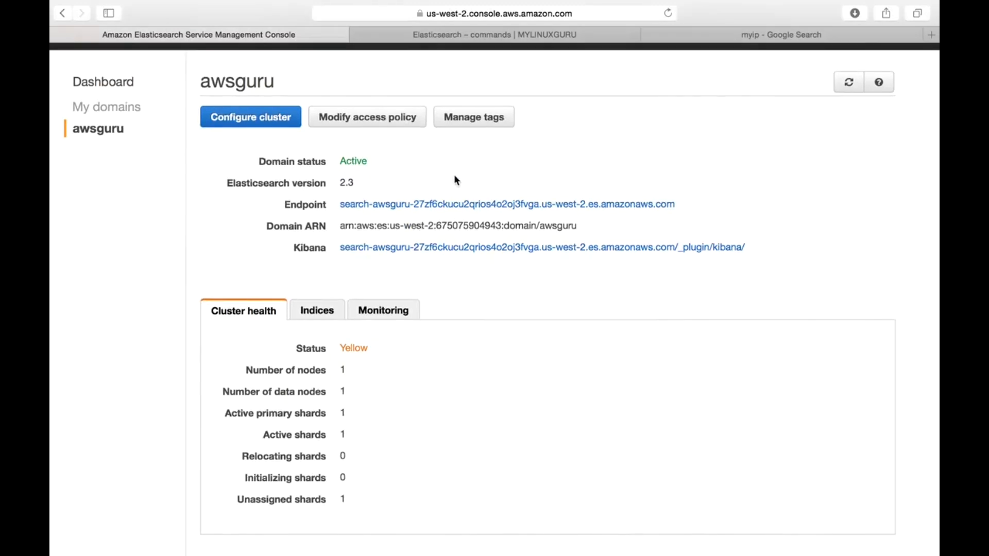
scroll(465, 177, down, 1)
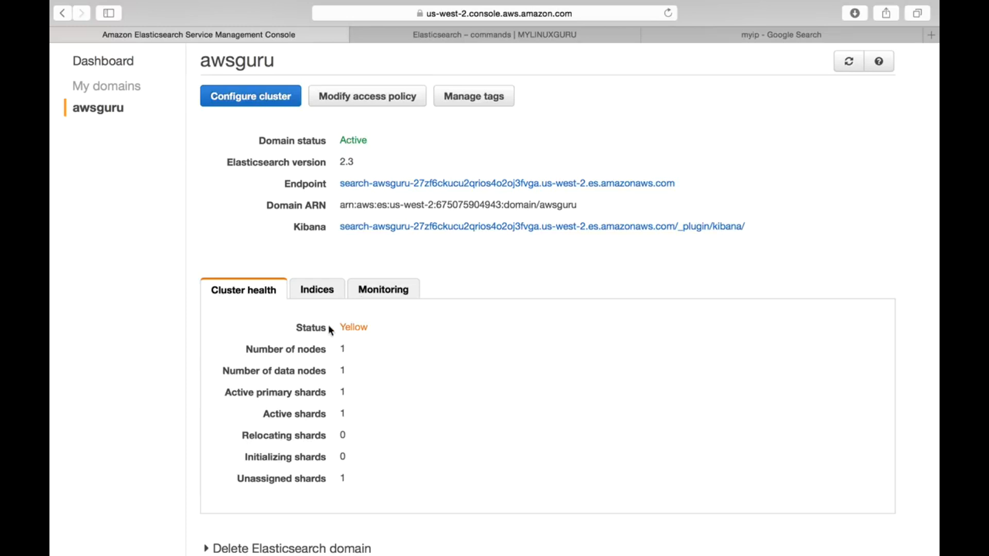
drag(344, 332, 379, 326)
scroll(494, 294, down, 4)
scroll(500, 290, up, 5)
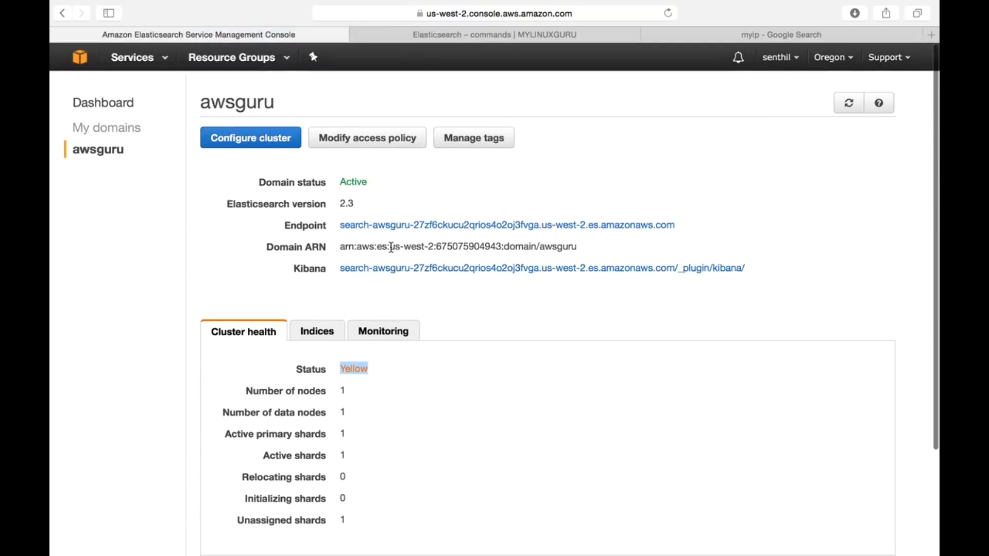
Step: Go back to the MYLINUXGURU index page and open the "Elasticsearch – commands" post from the recent posts
click(525, 36)
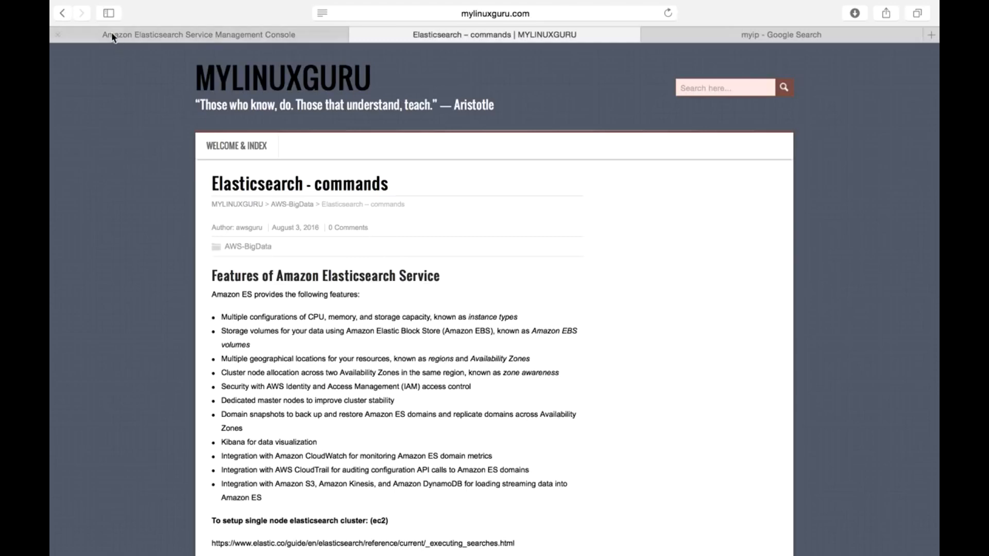
click(61, 14)
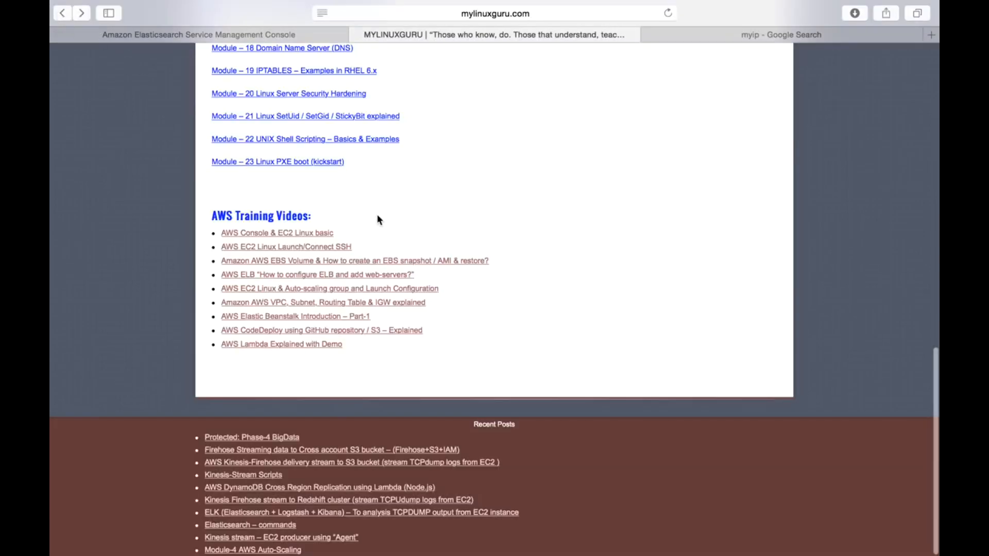
scroll(377, 396, down, 5)
scroll(376, 396, down, 10)
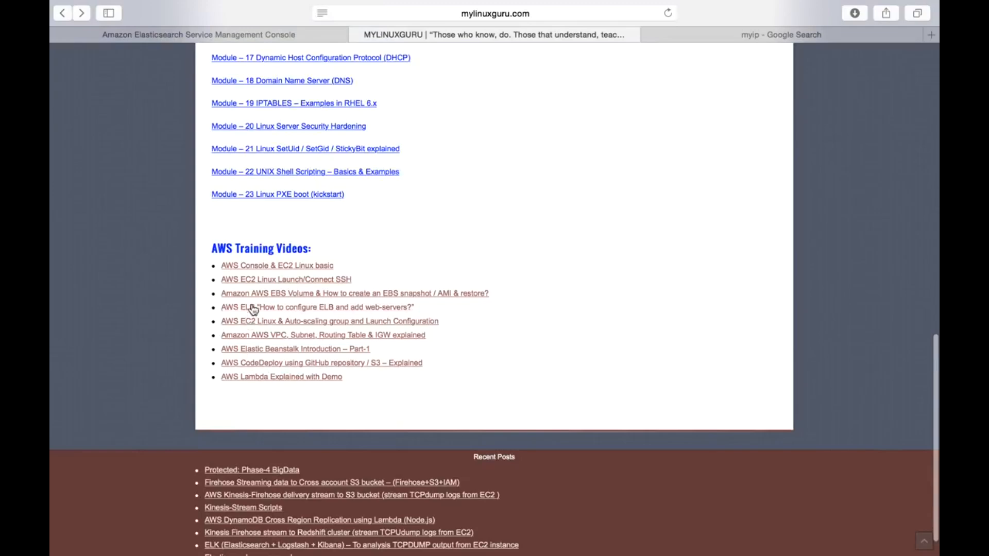
scroll(574, 227, up, 10)
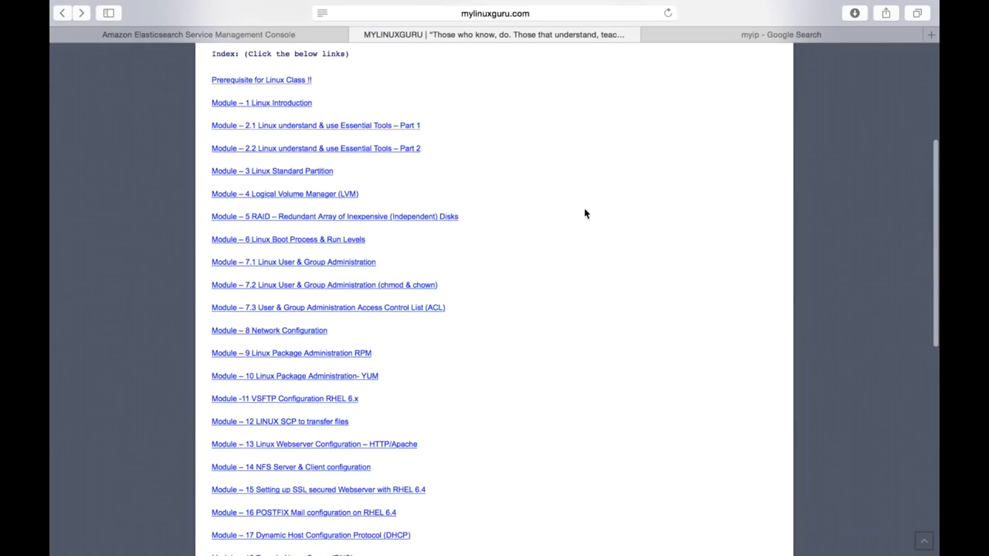
scroll(519, 191, down, 15)
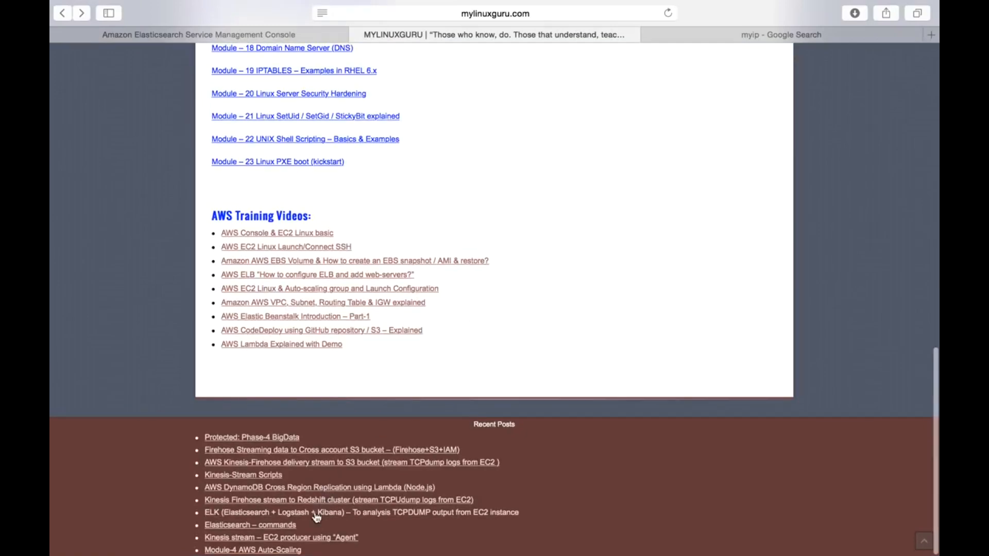
click(253, 526)
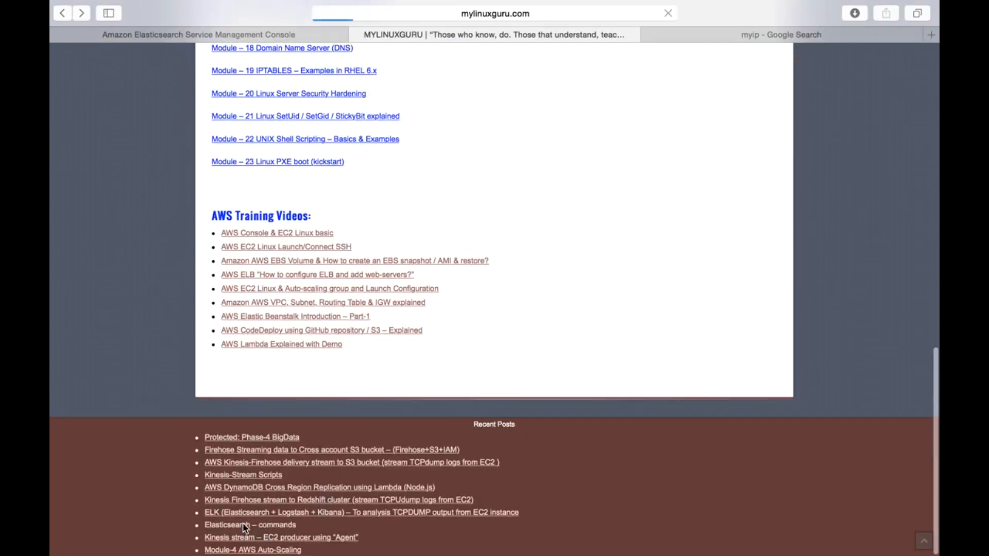
Step: Read the article's instructions for adding the YUM repo, installing the elasticsearch package and starting the service
scroll(521, 444, down, 10)
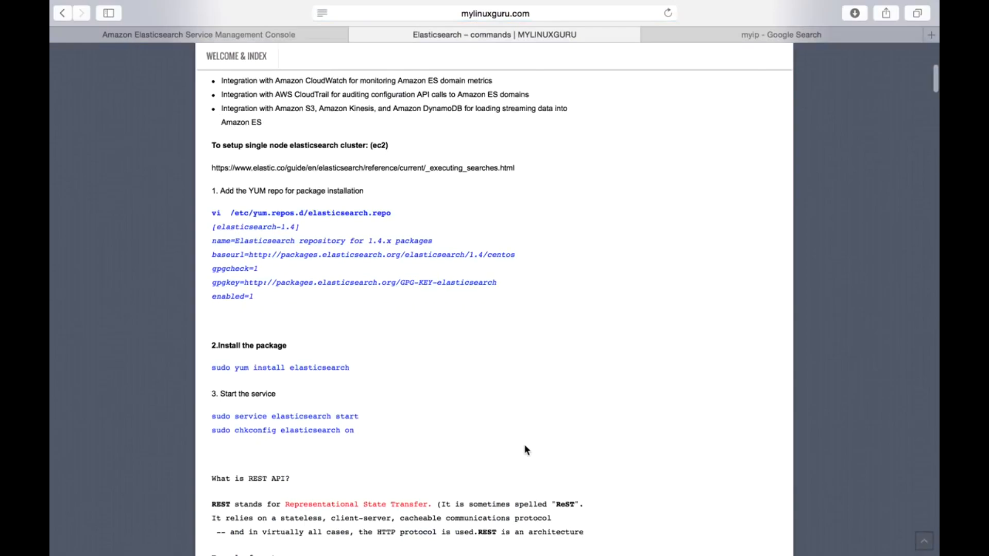
scroll(525, 450, down, 10)
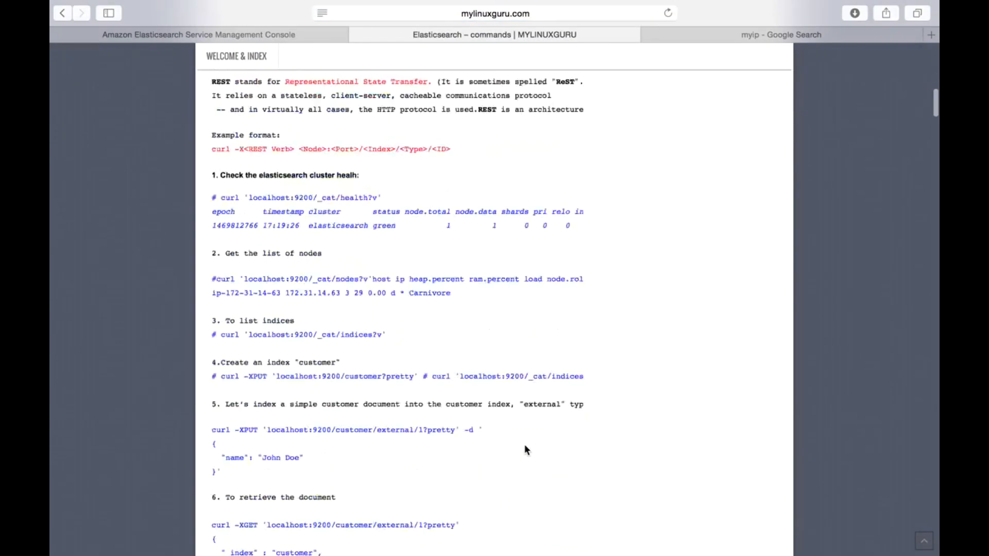
scroll(525, 450, down, 5)
scroll(524, 449, up, 13)
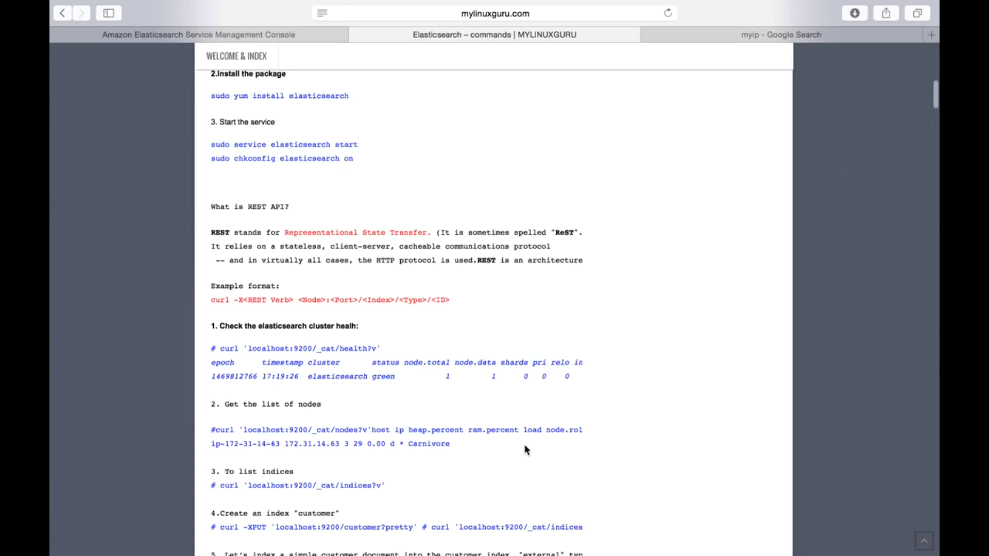
scroll(525, 450, up, 9)
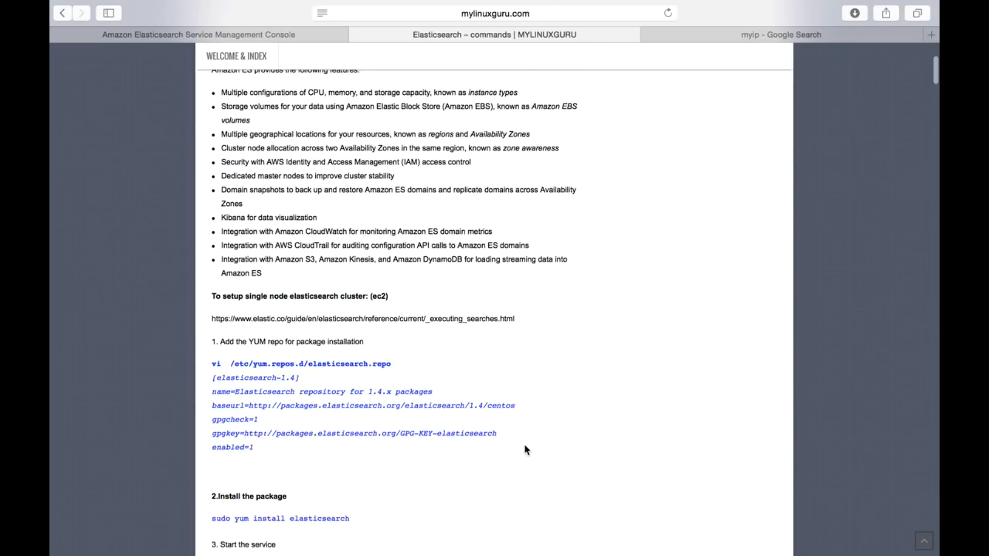
scroll(525, 450, down, 3)
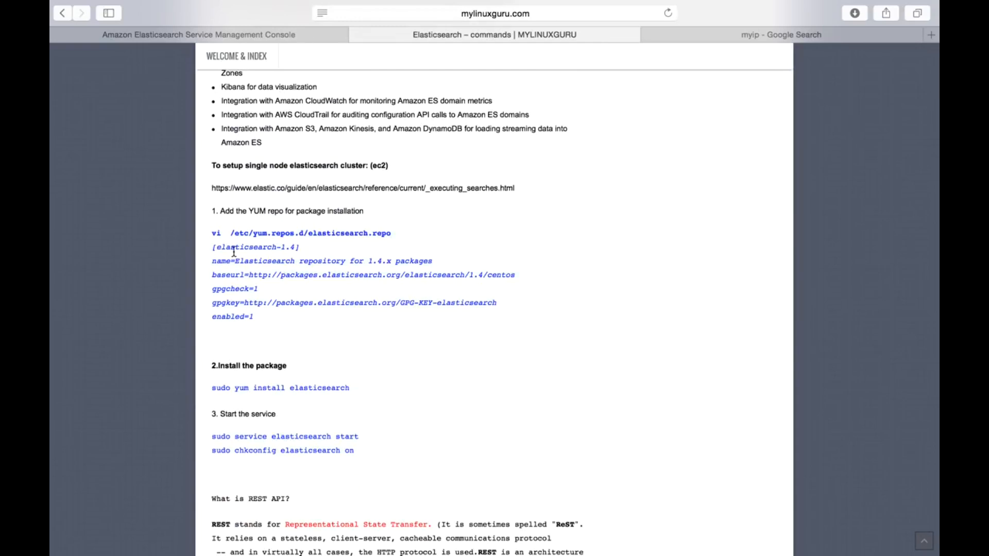
drag(212, 228, 303, 334)
click(341, 386)
scroll(335, 389, down, 3)
scroll(302, 404, down, 1)
drag(375, 350, 213, 142)
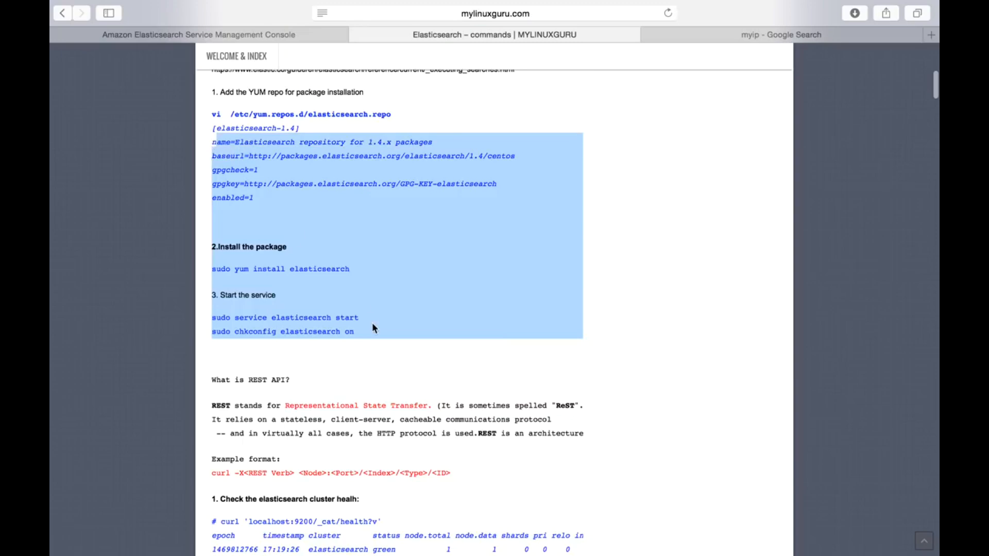
click(612, 327)
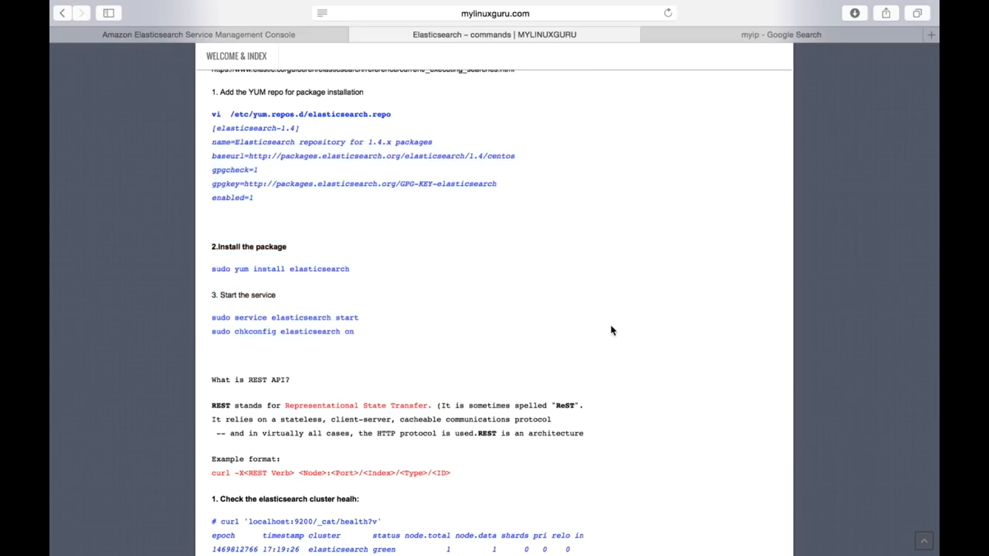
Step: Examine the article's cluster health curl command, especially its localhost:9200 address, and compare it with the awsguru domain's endpoint
scroll(612, 328, down, 8)
double_click(304, 335)
scroll(452, 434, down, 2)
scroll(438, 422, down, 2)
click(404, 401)
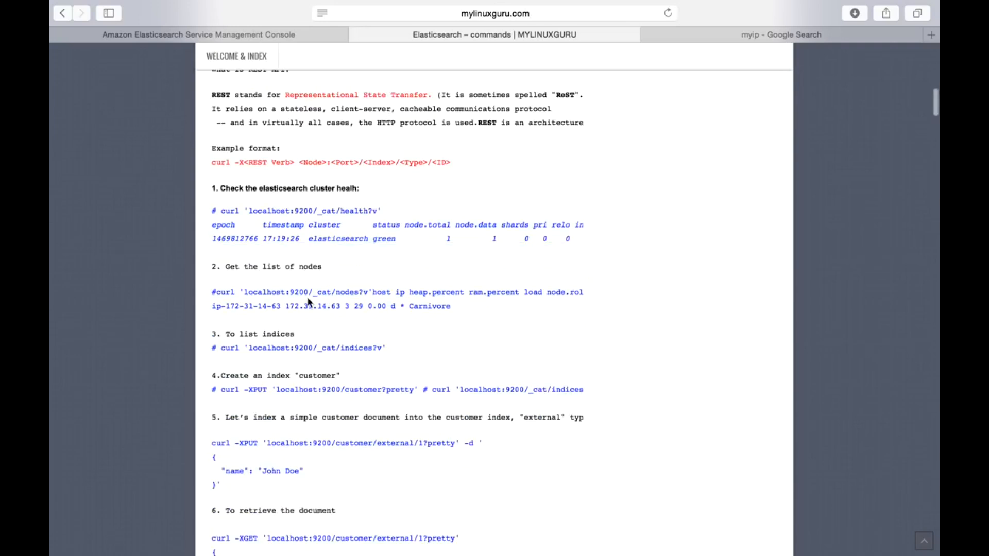
drag(249, 211, 313, 210)
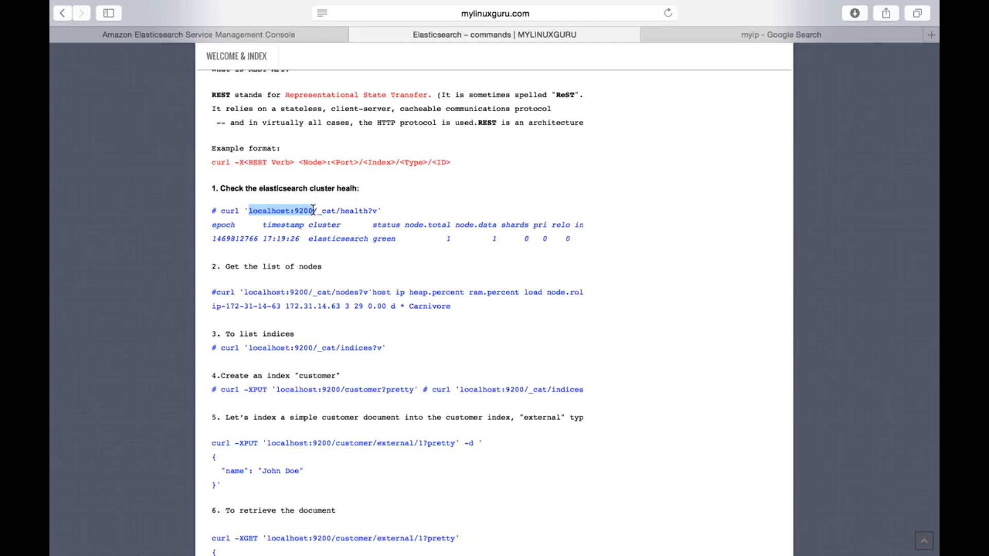
double_click(299, 211)
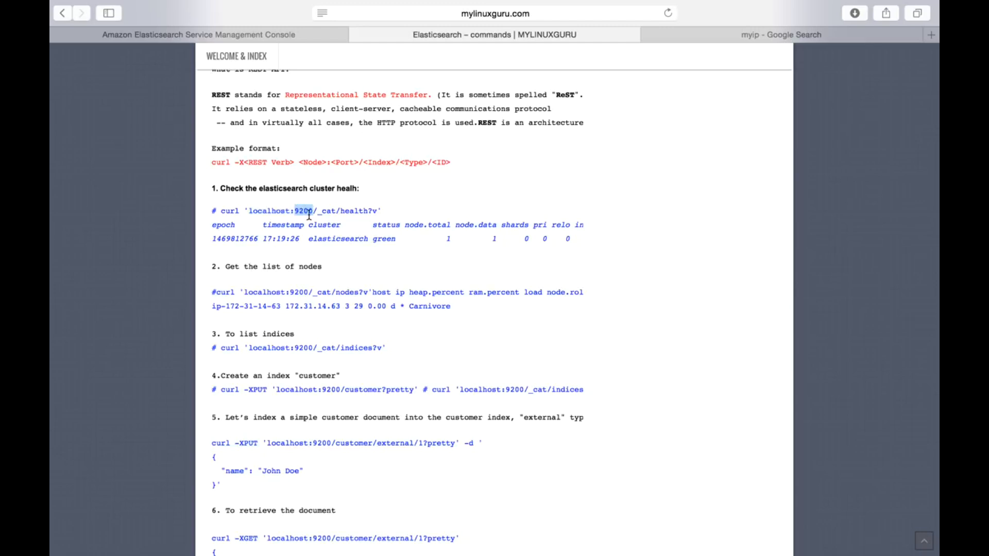
double_click(268, 211)
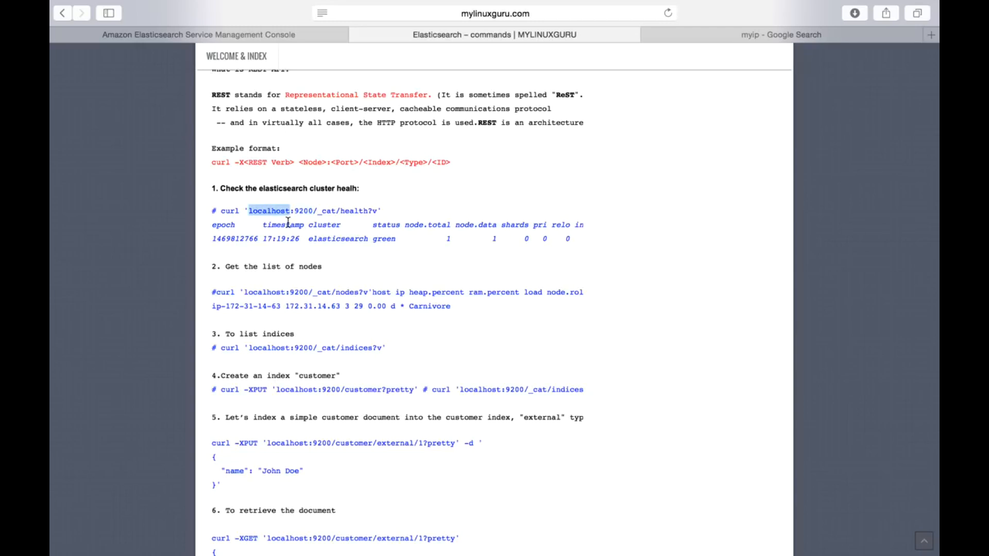
click(222, 32)
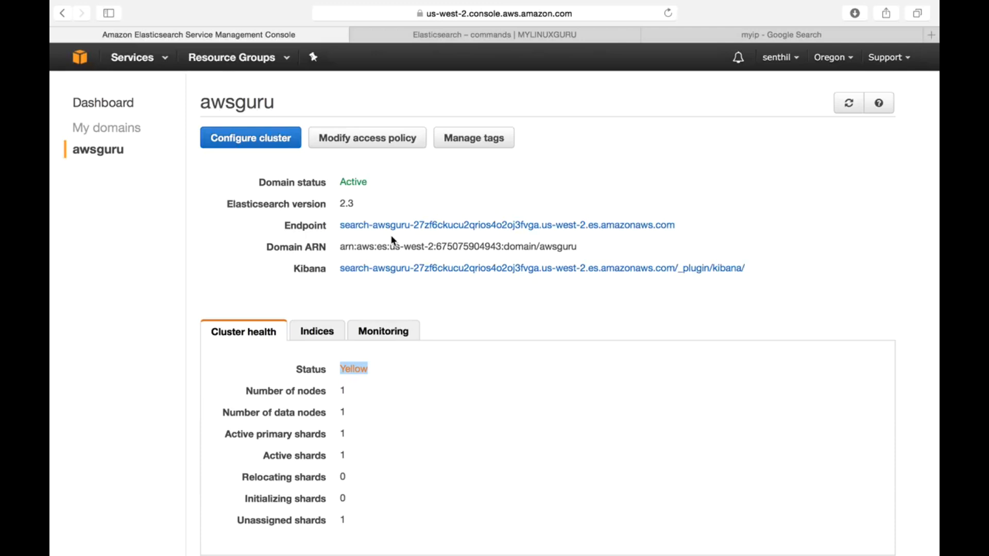
click(466, 36)
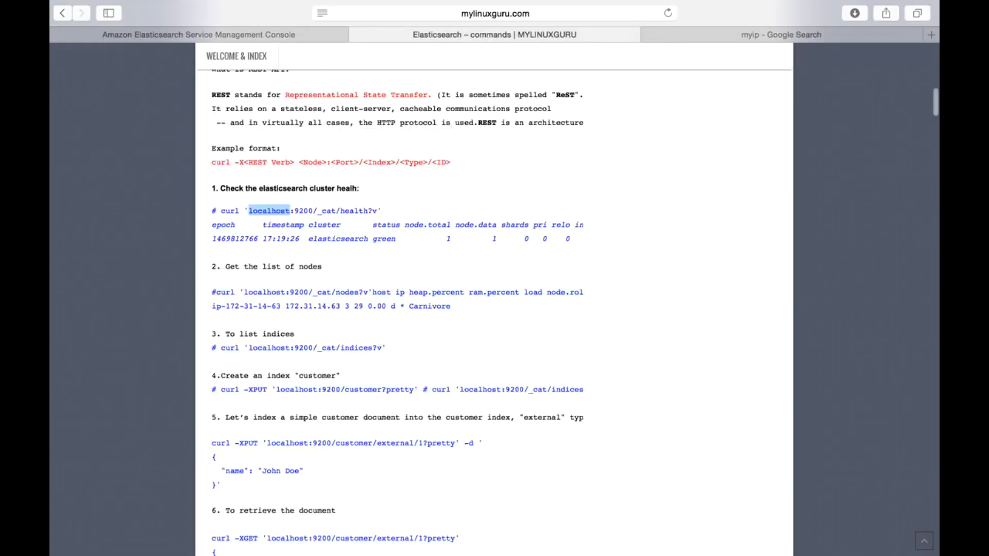
Step: Switch to TextEditor and copy the curl command on line 1 that queries _cat/health?v on the awsguru endpoint
mouse_move(460, 536)
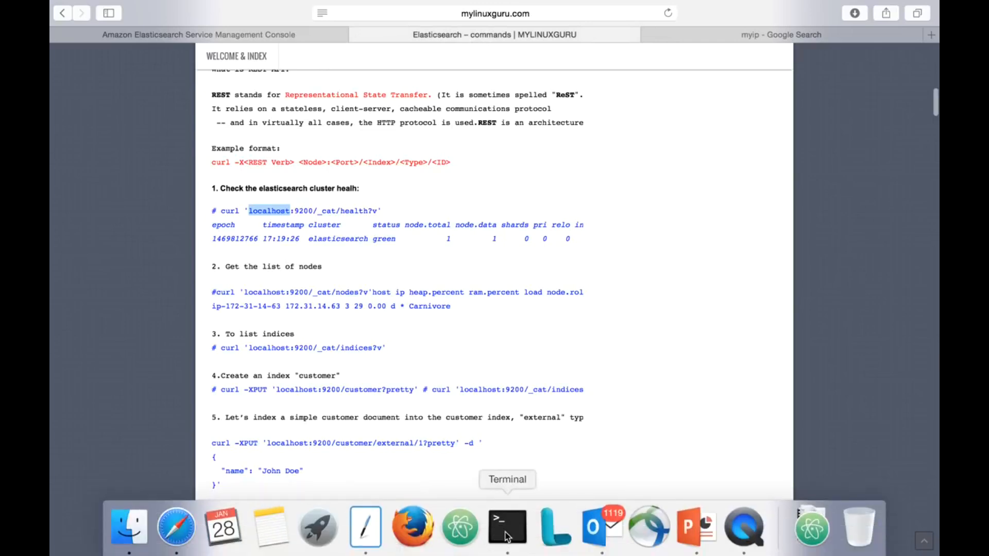
click(368, 535)
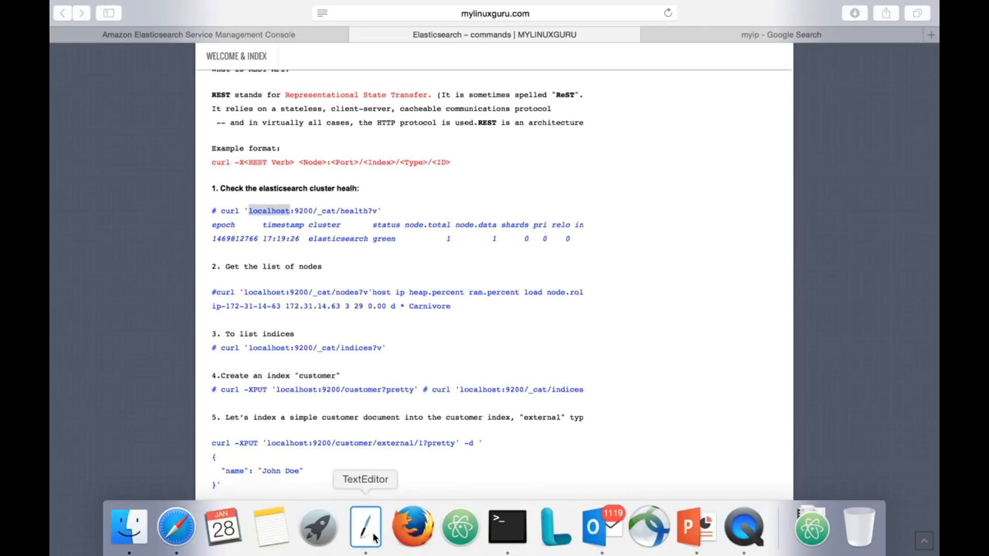
click(303, 324)
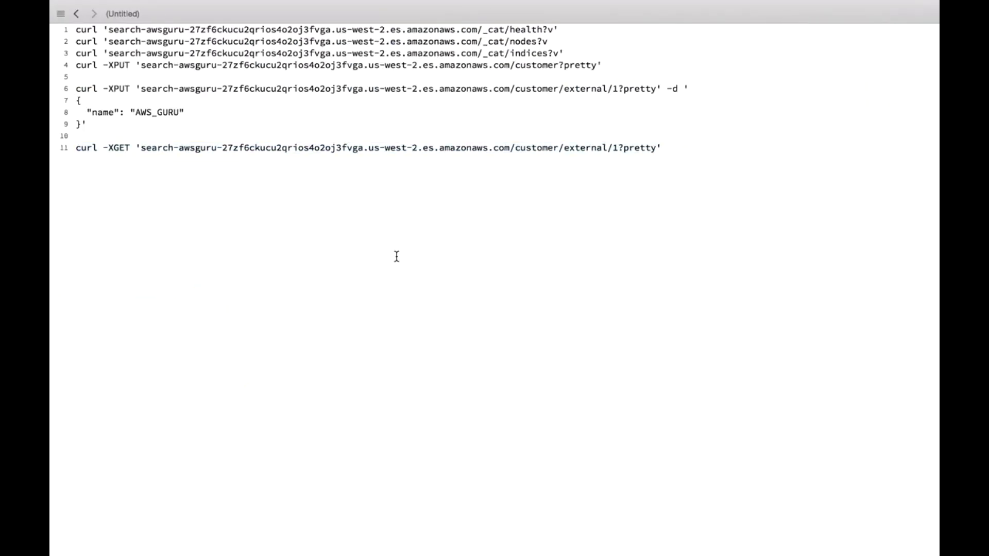
mouse_move(76, 29)
mouse_down()
mouse_move(407, 25)
mouse_move(89, 23)
mouse_up()
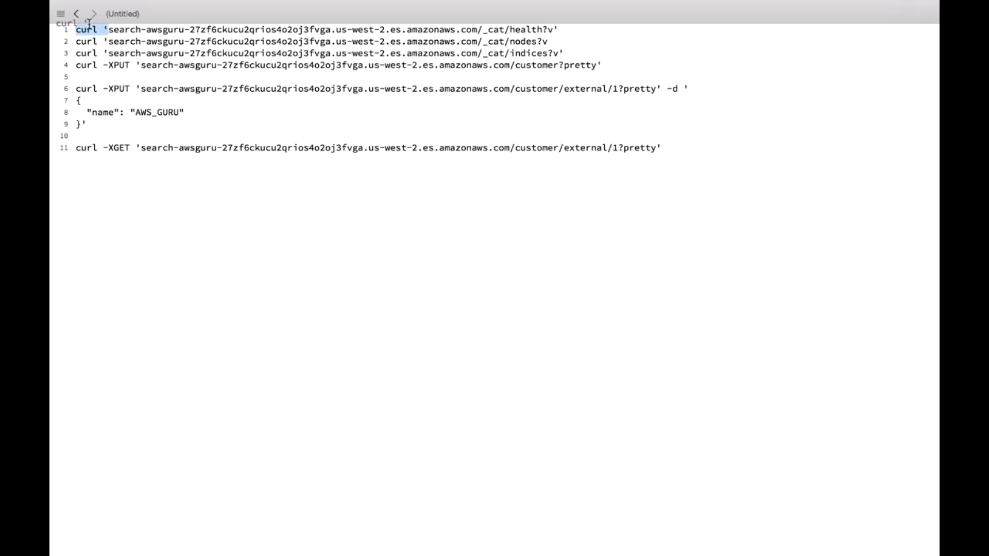
click(119, 25)
double_click(485, 29)
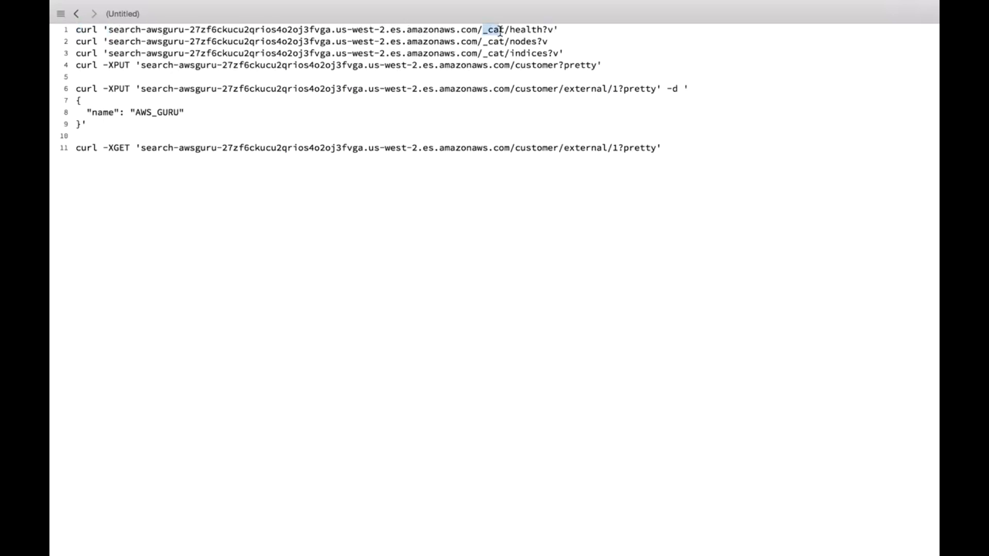
drag(563, 30, 55, 23)
key(super+c)
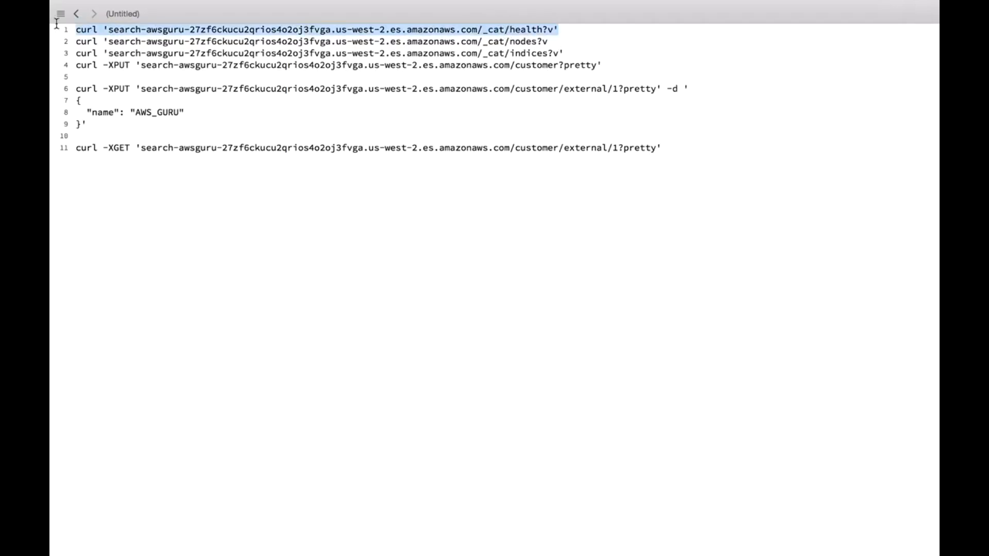
Step: Switch to Terminal, paste the copied _cat/health?v curl command, and run it against the awsguru endpoint
mouse_move(412, 536)
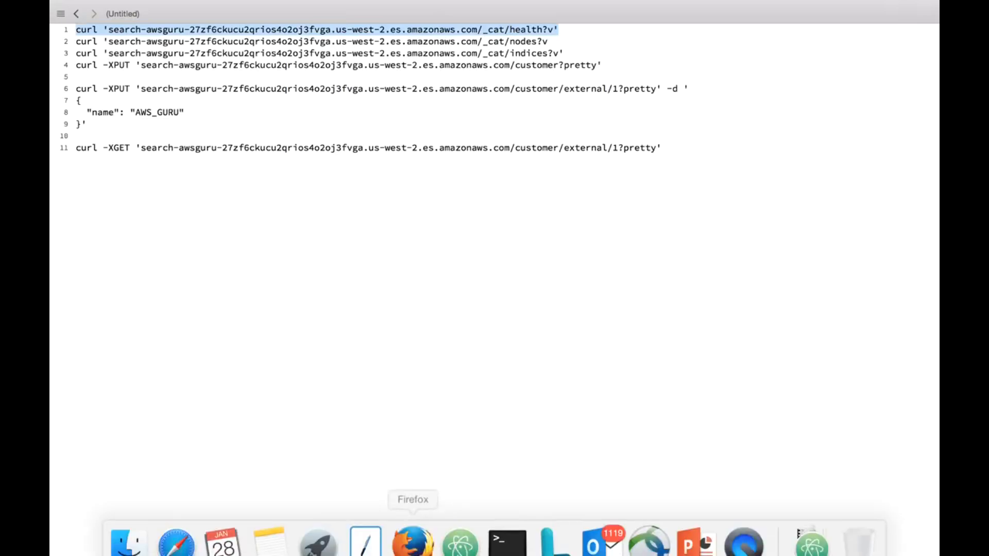
click(496, 531)
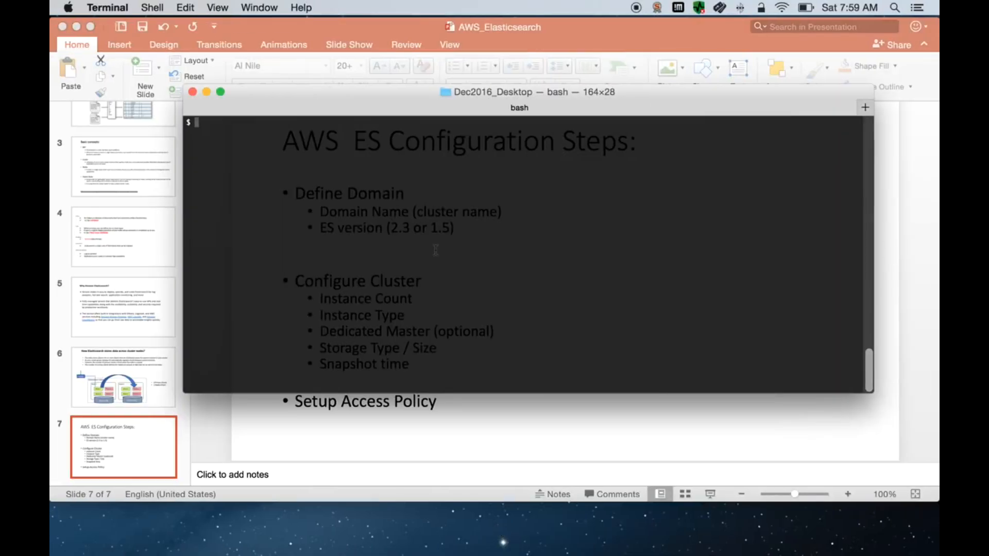
right_click(435, 250)
click(446, 269)
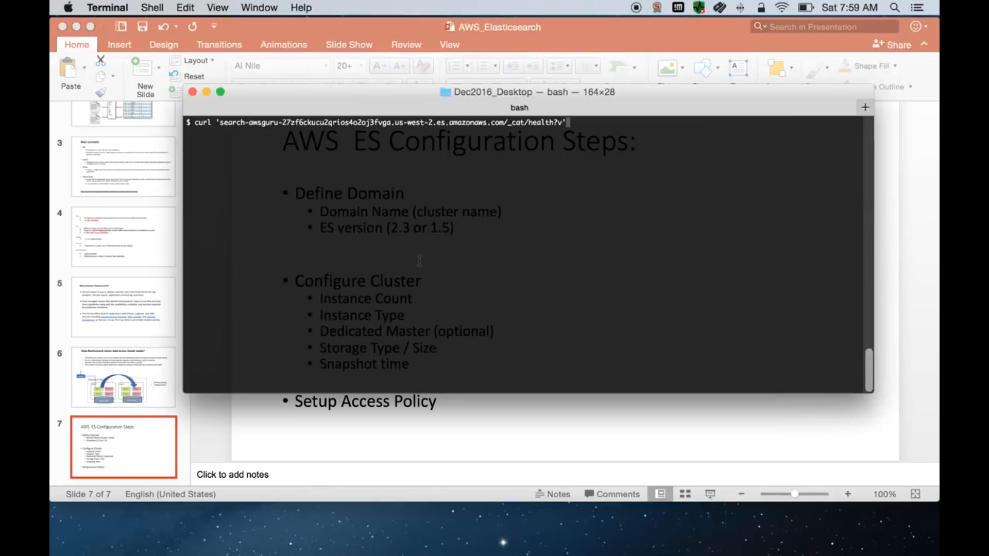
key(Return)
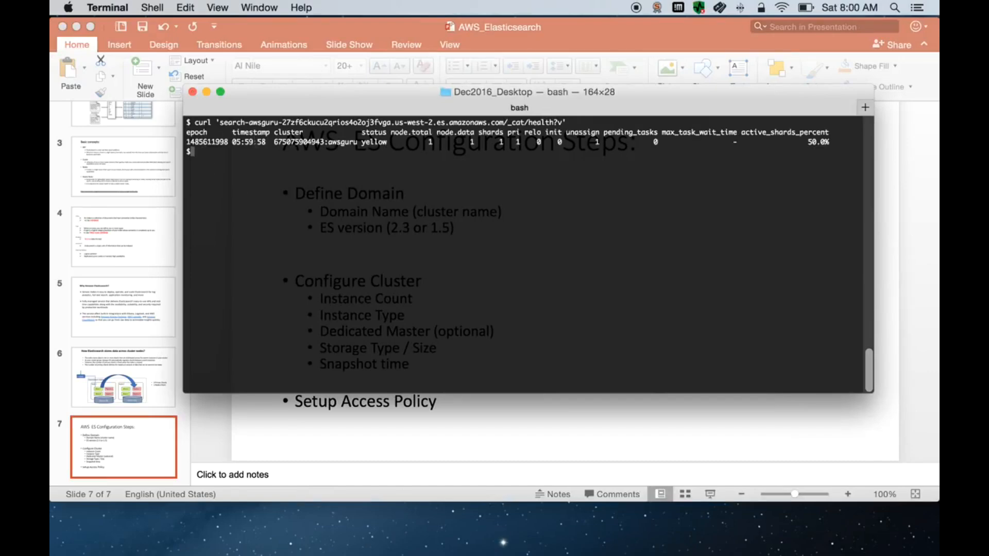
Step: Examine the cluster name, status, node total and shards values in the health command's output
double_click(288, 142)
double_click(339, 142)
double_click(372, 142)
double_click(430, 142)
double_click(501, 142)
double_click(317, 142)
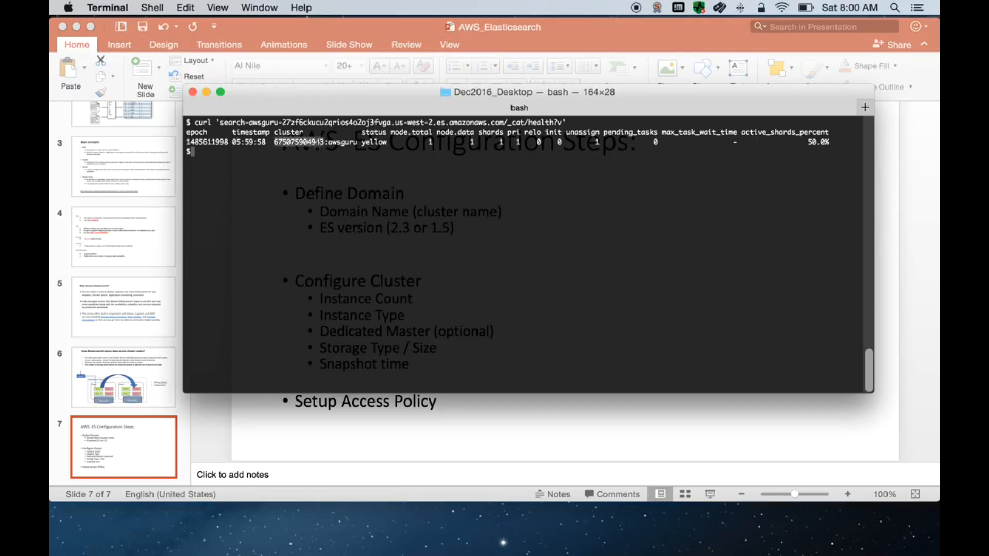
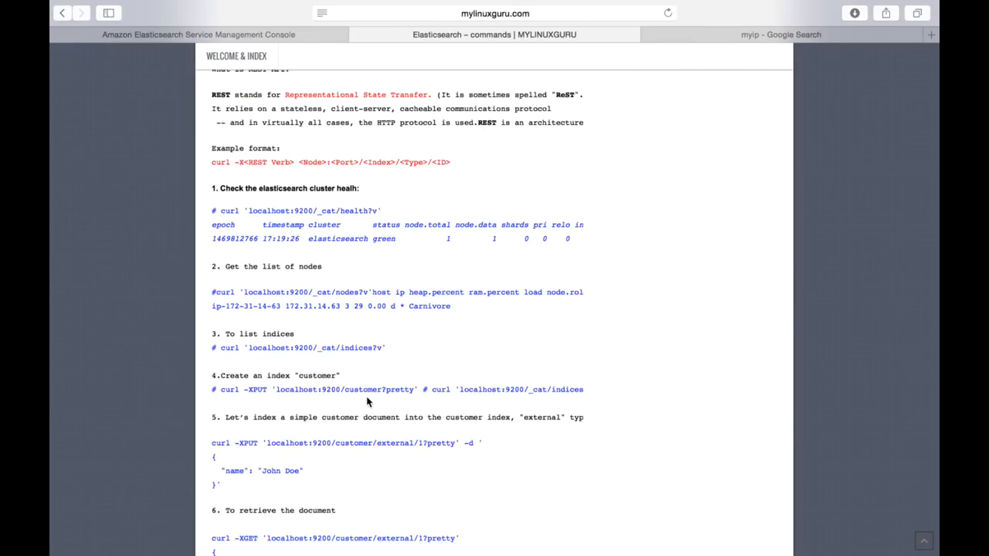
Step: Examine the article's curl commands for listing nodes and indices, creating the customer index, and retrieving, updating, deleting and batch processing documents
scroll(366, 396, down, 3)
scroll(367, 401, down, 3)
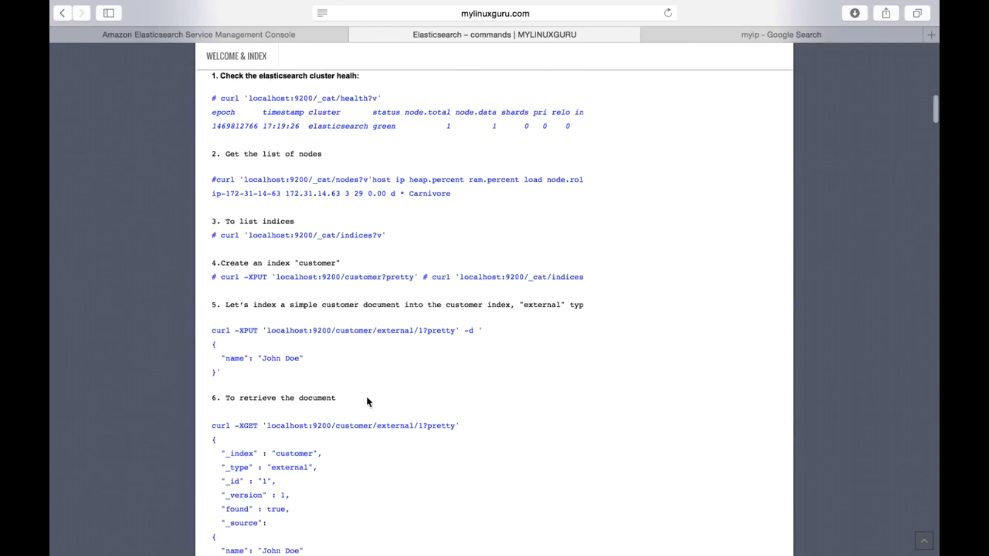
scroll(367, 402, up, 8)
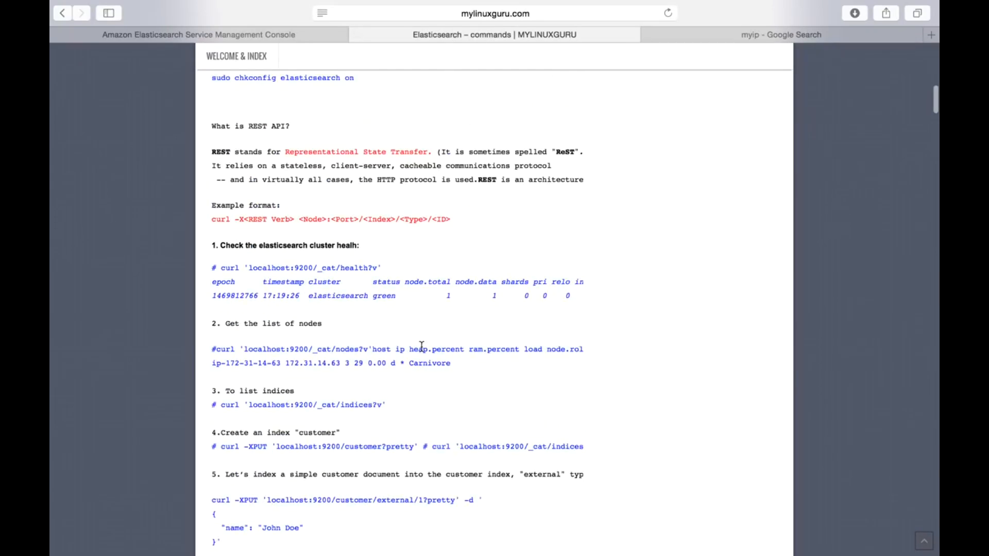
scroll(420, 346, down, 10)
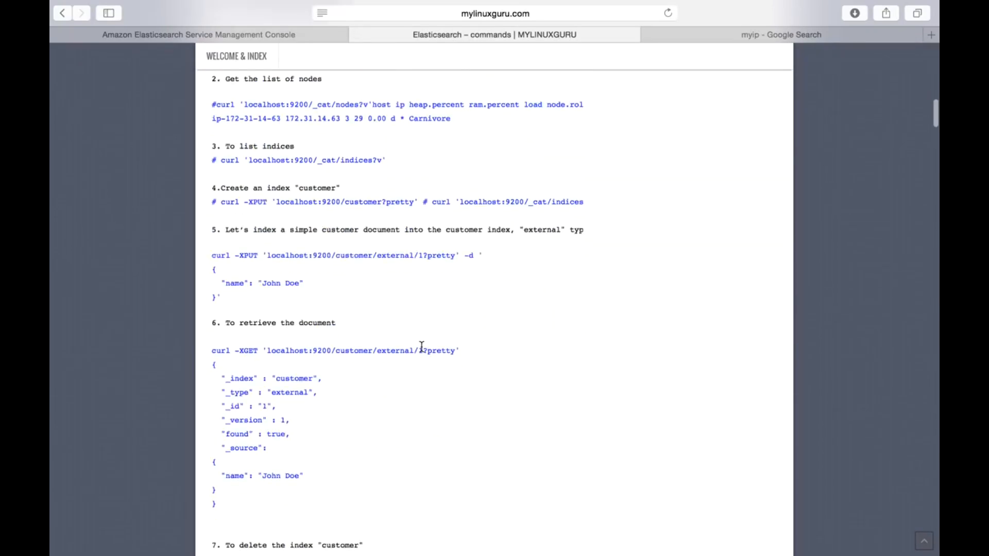
scroll(339, 361, down, 5)
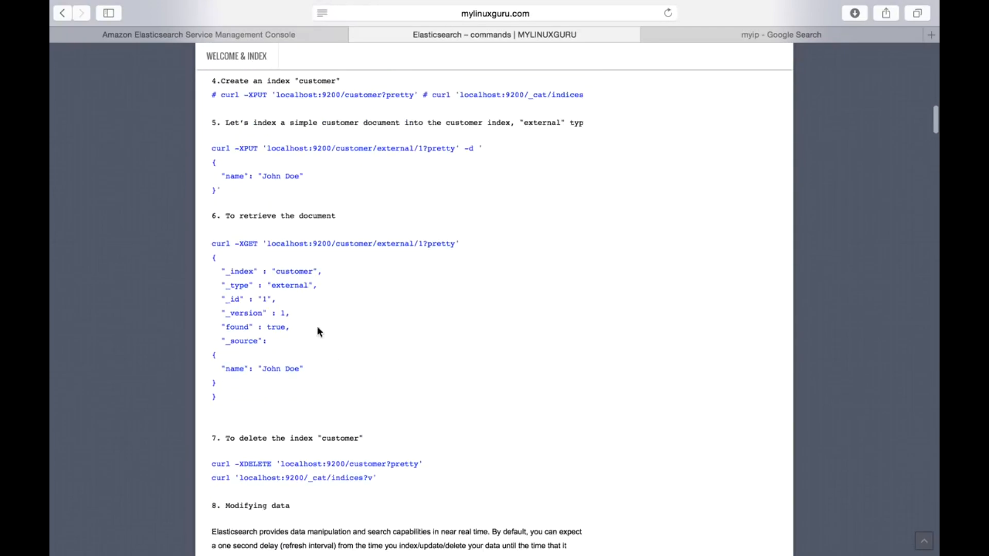
scroll(317, 427, down, 7)
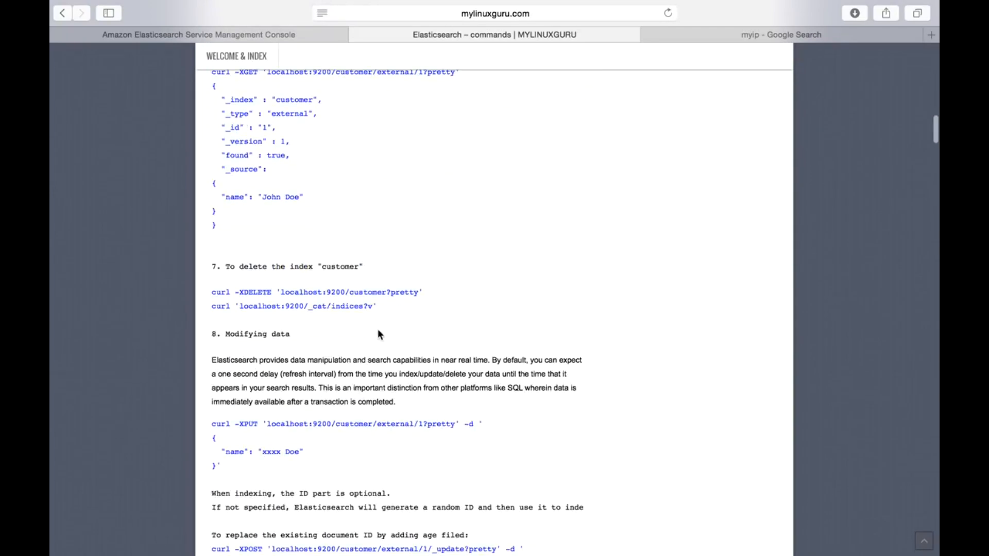
scroll(378, 331, down, 5)
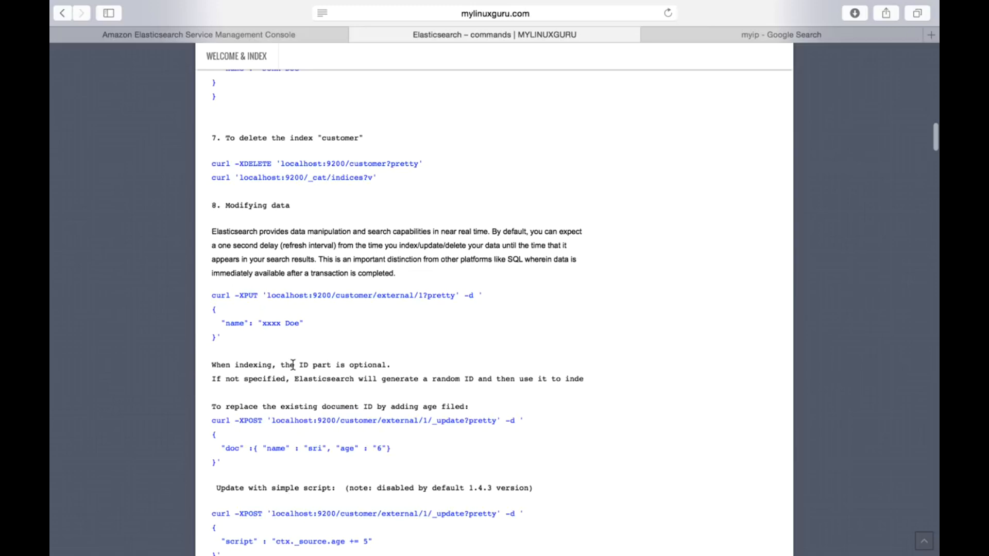
scroll(340, 363, down, 10)
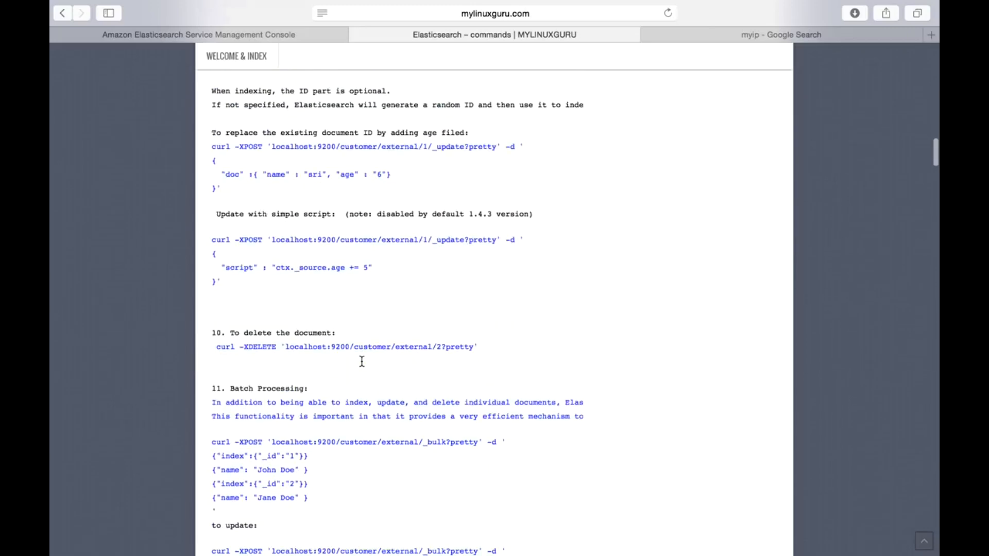
scroll(361, 361, down, 8)
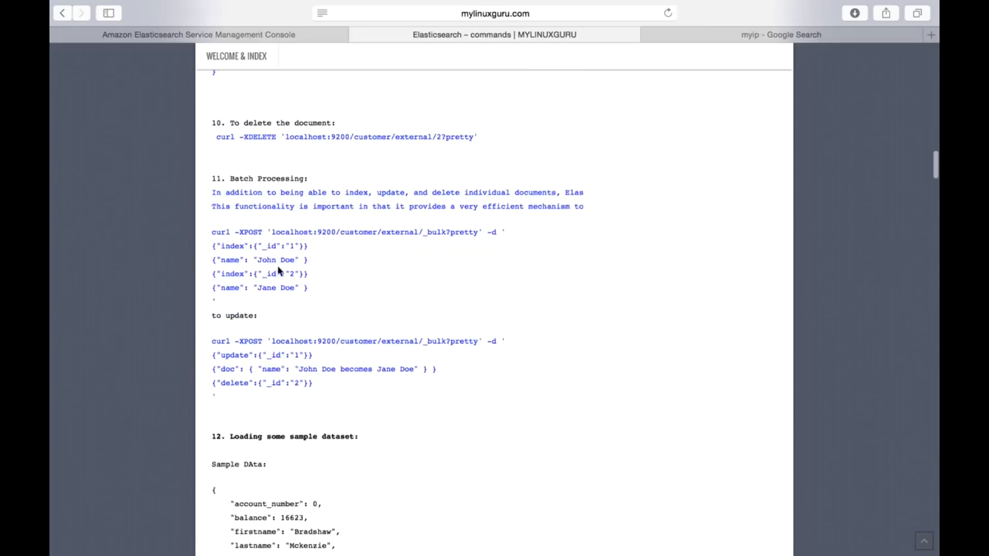
Step: Examine the article's commands for loading the sample dataset and for creating, querying and deleting template_1
scroll(342, 342, down, 12)
scroll(342, 342, down, 10)
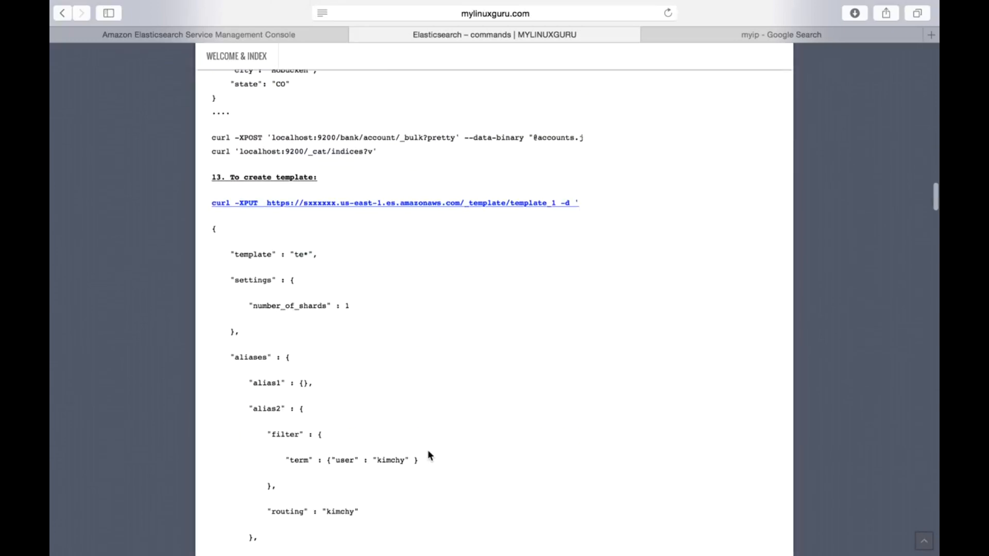
scroll(428, 455, down, 4)
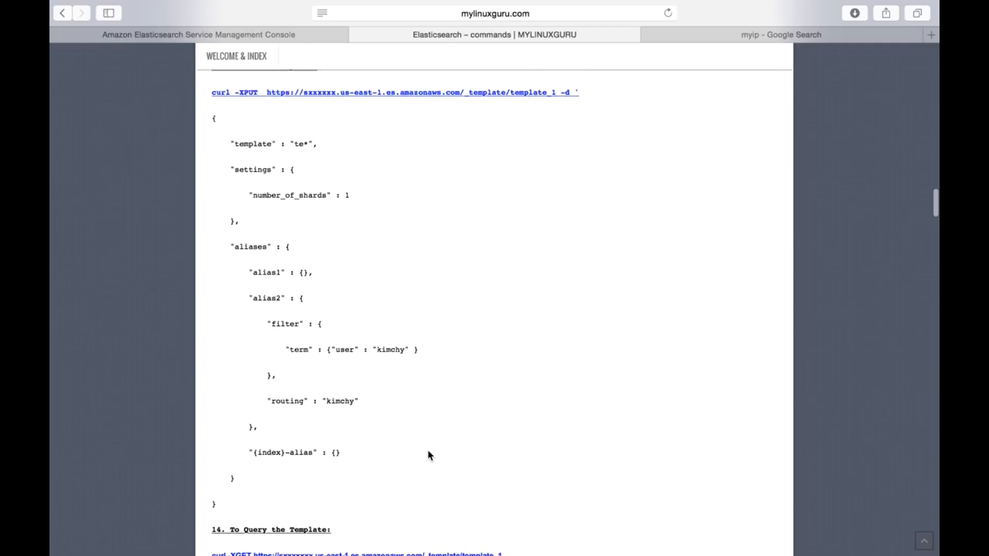
scroll(428, 452, down, 1)
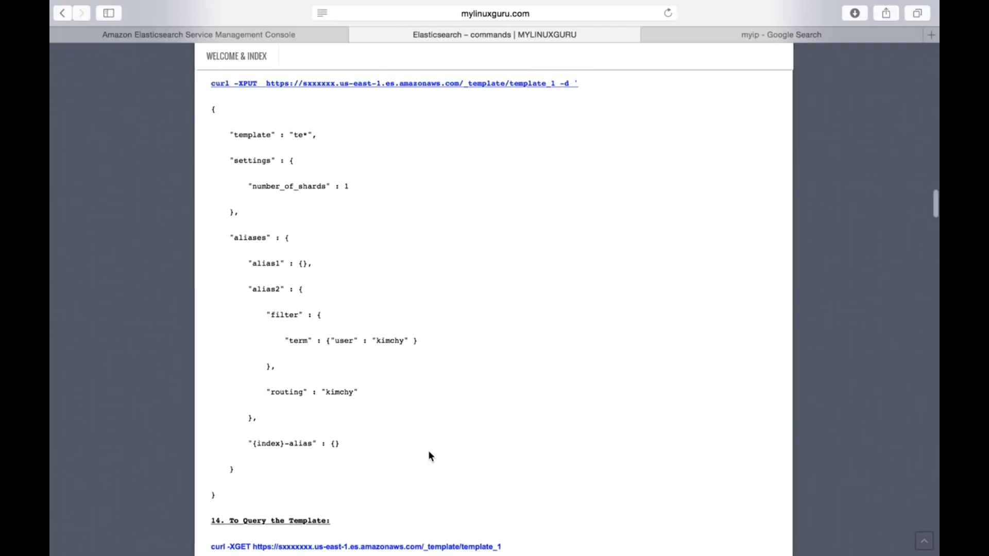
scroll(429, 453, up, 1)
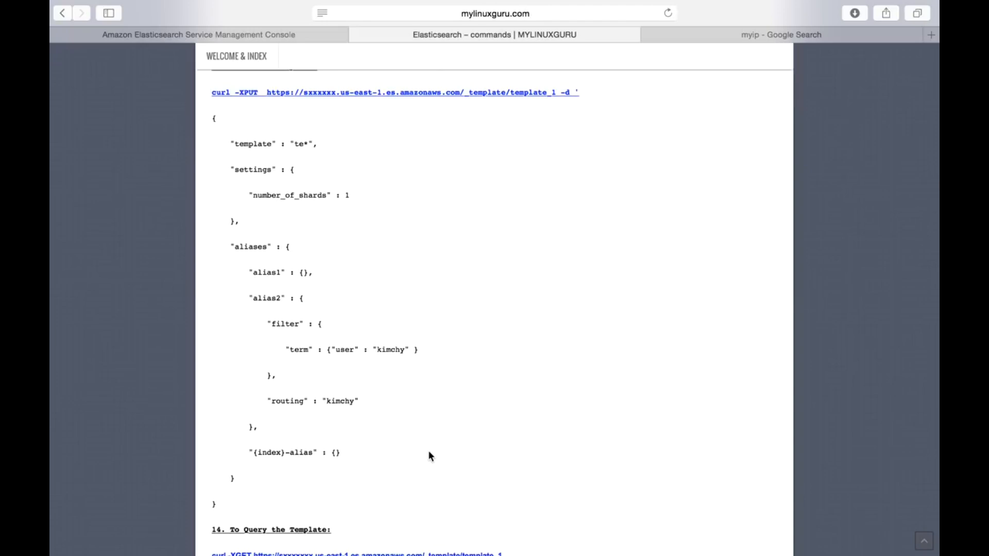
scroll(429, 453, down, 5)
scroll(430, 453, up, 3)
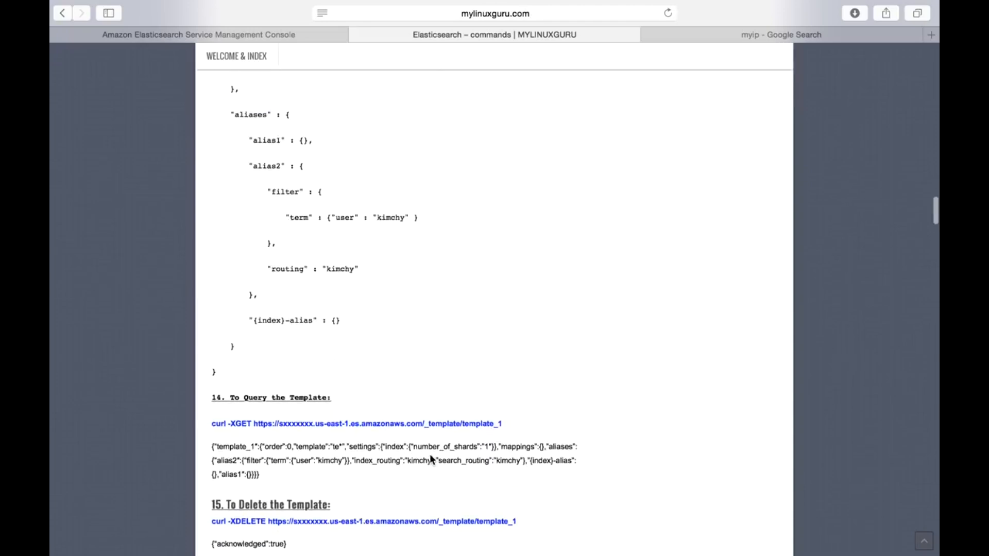
scroll(429, 453, up, 4)
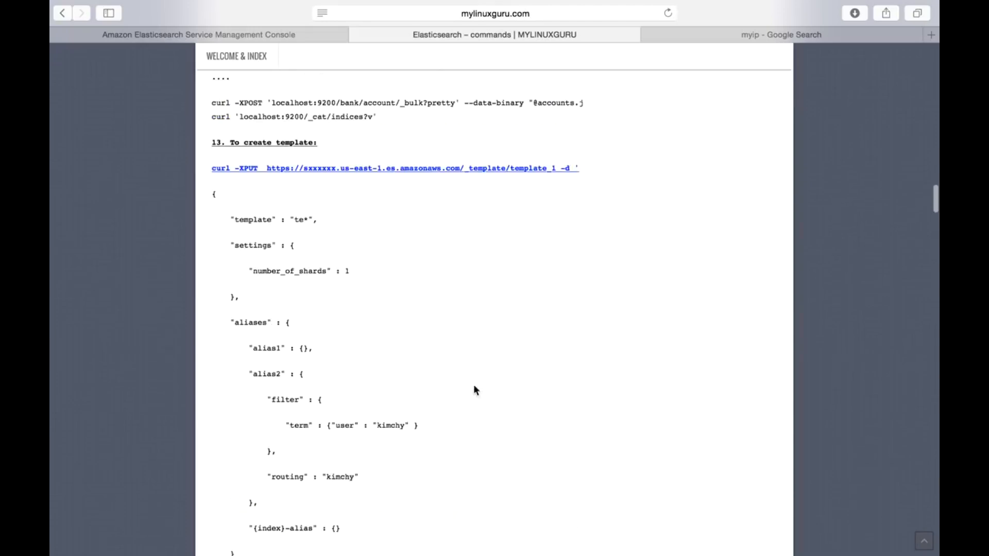
scroll(475, 413, down, 5)
scroll(476, 414, up, 3)
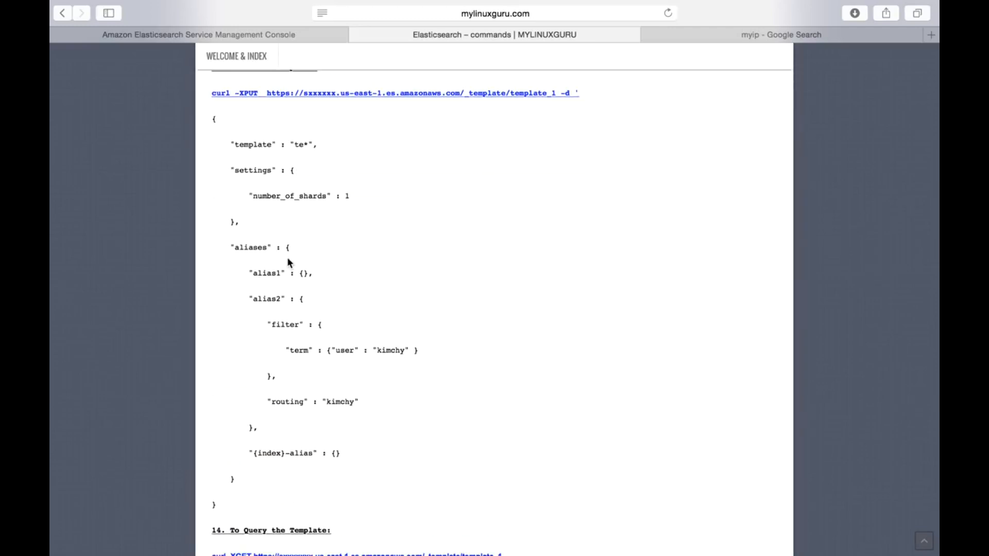
Step: Review the article's search, aggregation and additional query examples, and return to the beginning of the article
scroll(368, 446, down, 8)
scroll(368, 446, down, 4)
scroll(369, 444, down, 10)
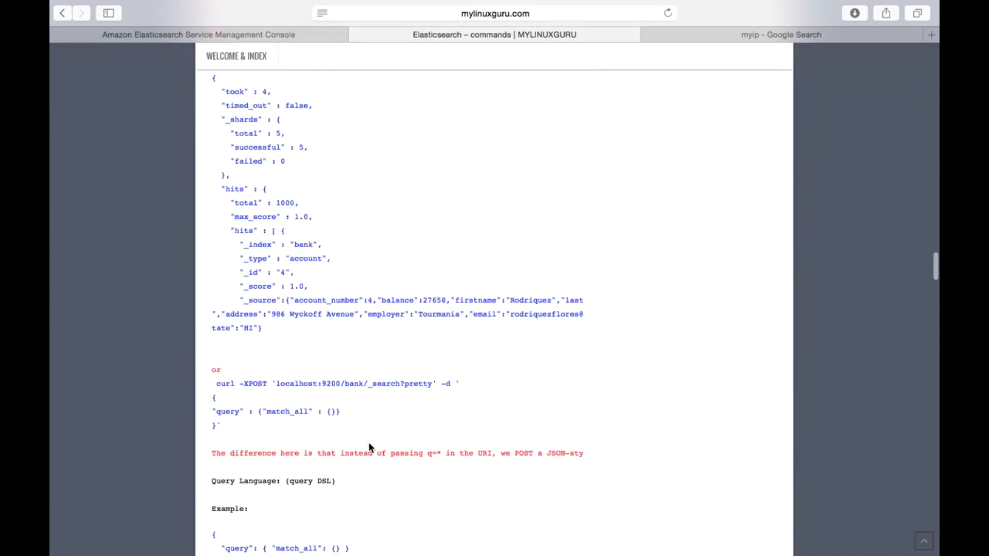
scroll(369, 446, down, 12)
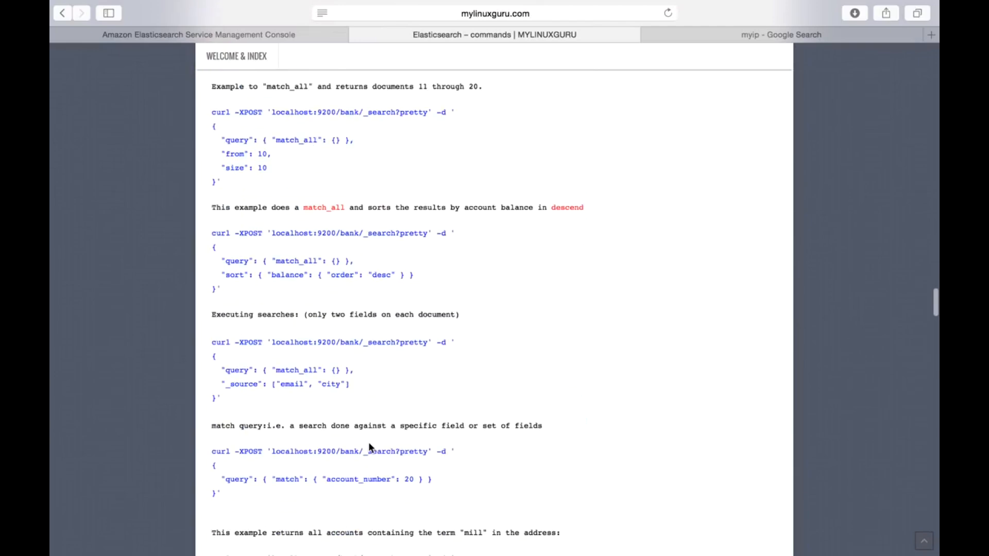
scroll(369, 444, down, 20)
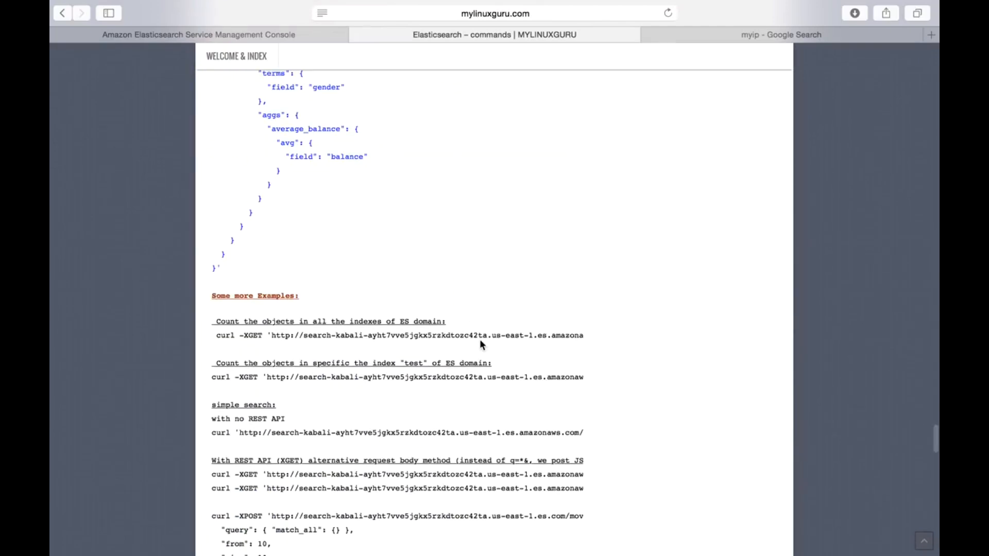
scroll(482, 344, down, 7)
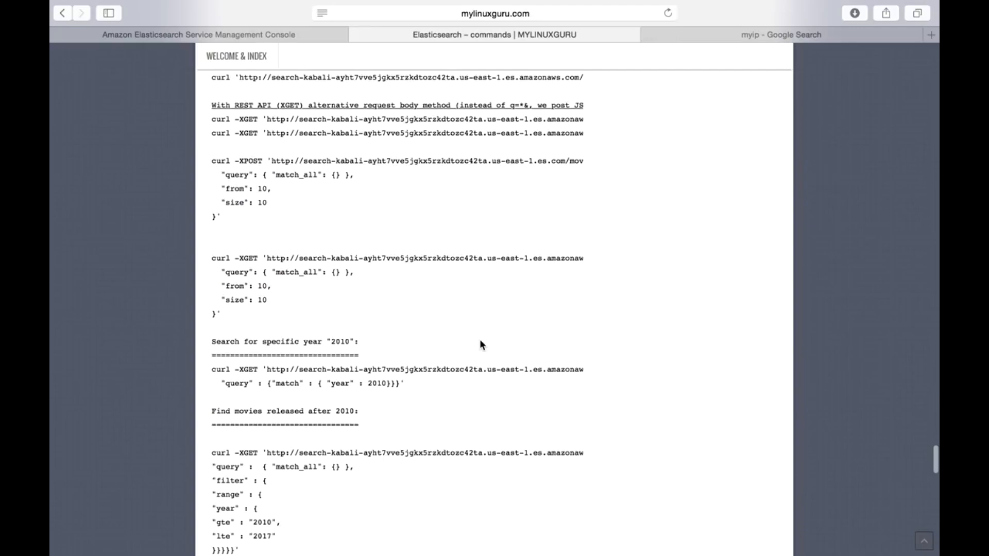
scroll(480, 344, up, 20)
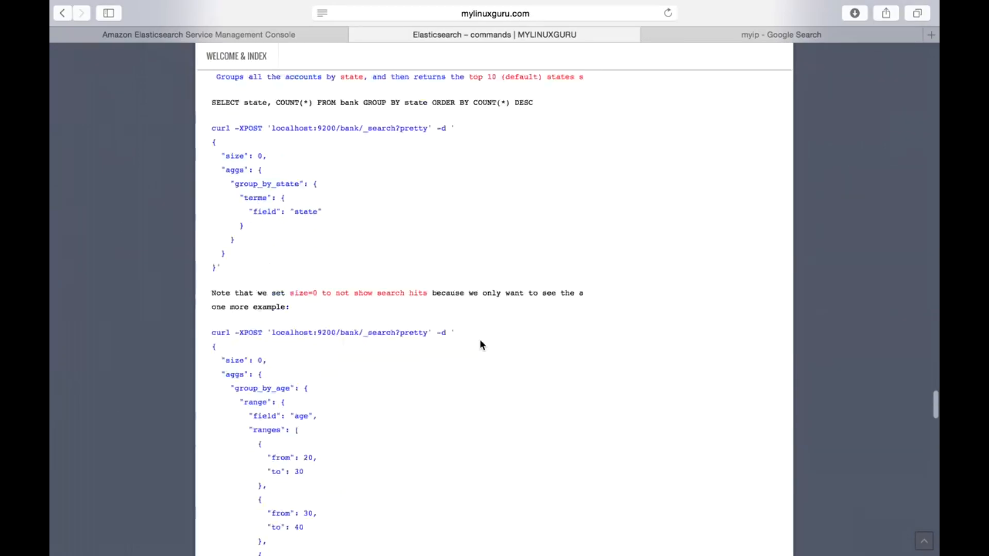
scroll(480, 344, up, 20)
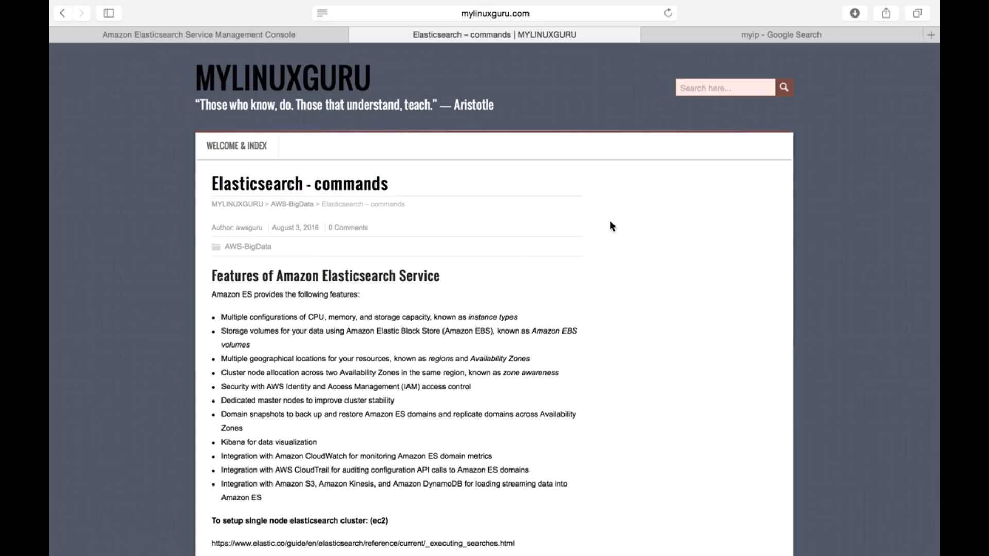
Step: Return to the awsguru domain in the AWS console, view its indices, refresh the page data and expand the example index
click(223, 35)
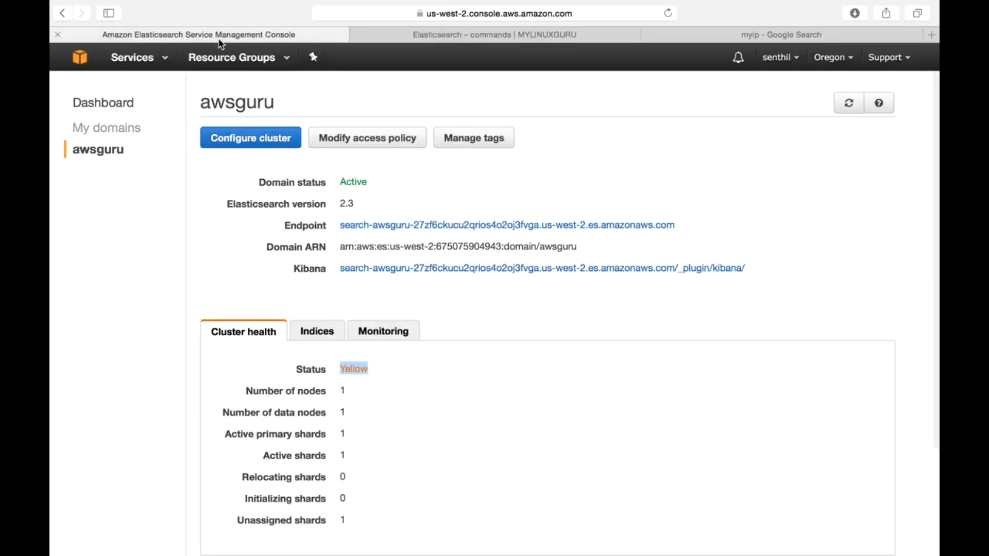
click(317, 334)
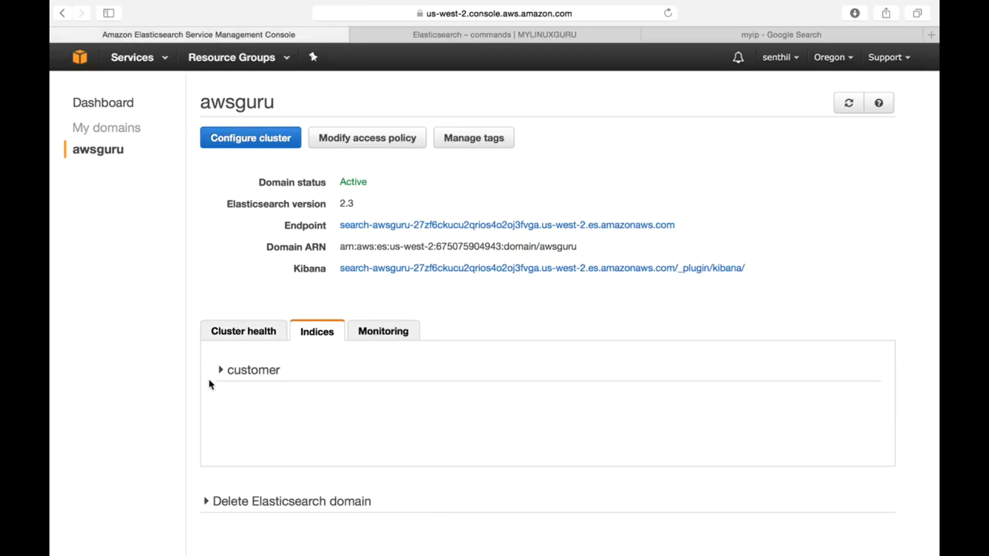
click(849, 103)
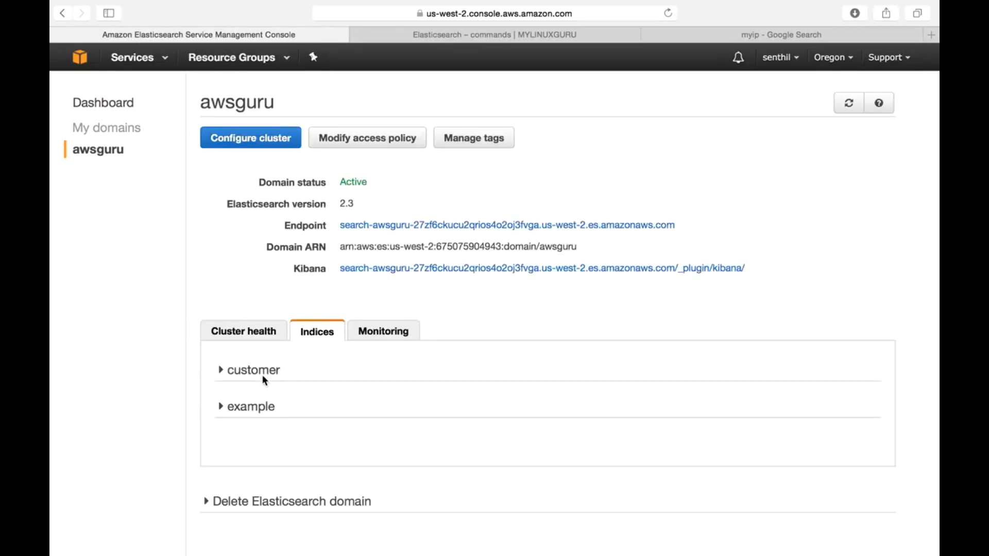
click(221, 409)
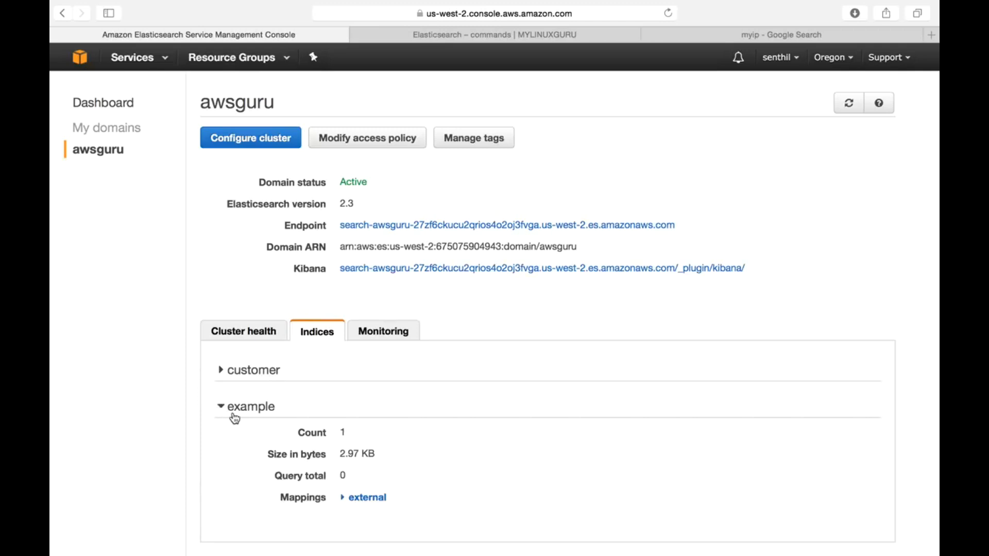
Step: Examine the example index's count, size in bytes and external mapping, and collapse the index details
drag(355, 433, 340, 433)
click(348, 499)
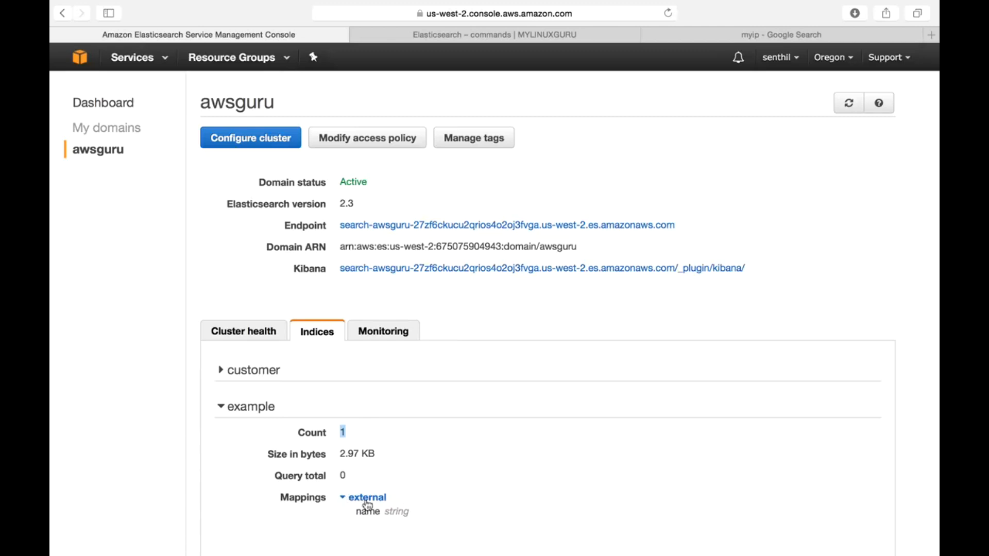
drag(339, 455, 385, 456)
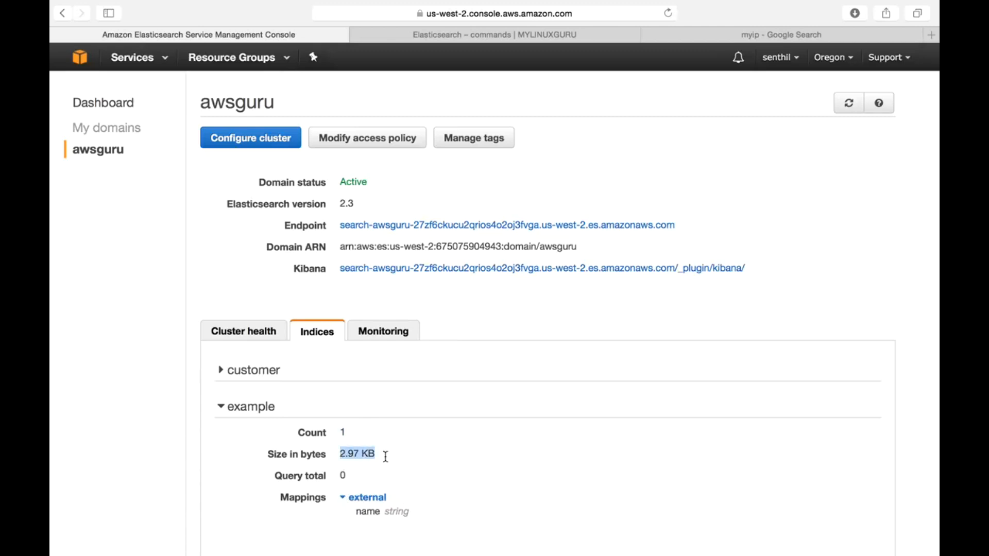
click(414, 477)
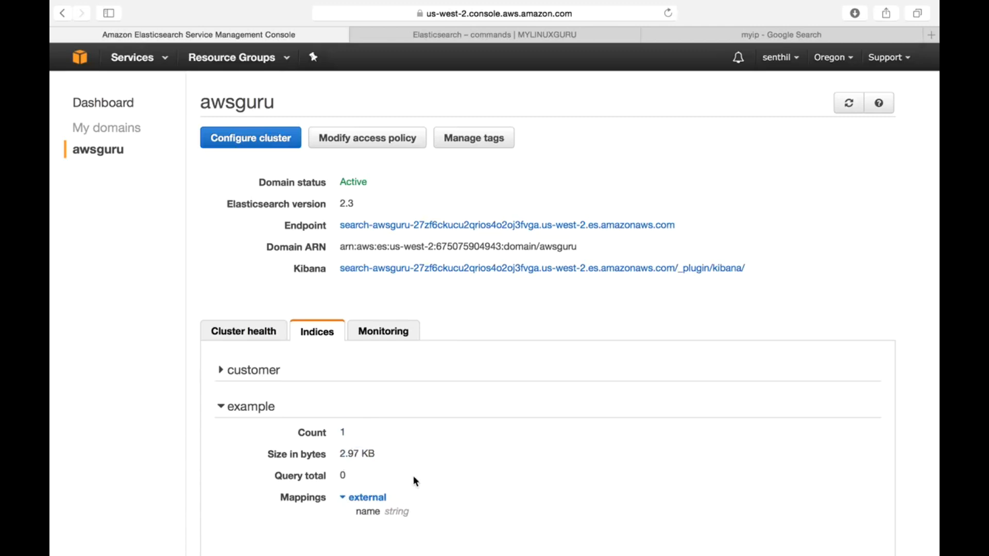
click(222, 409)
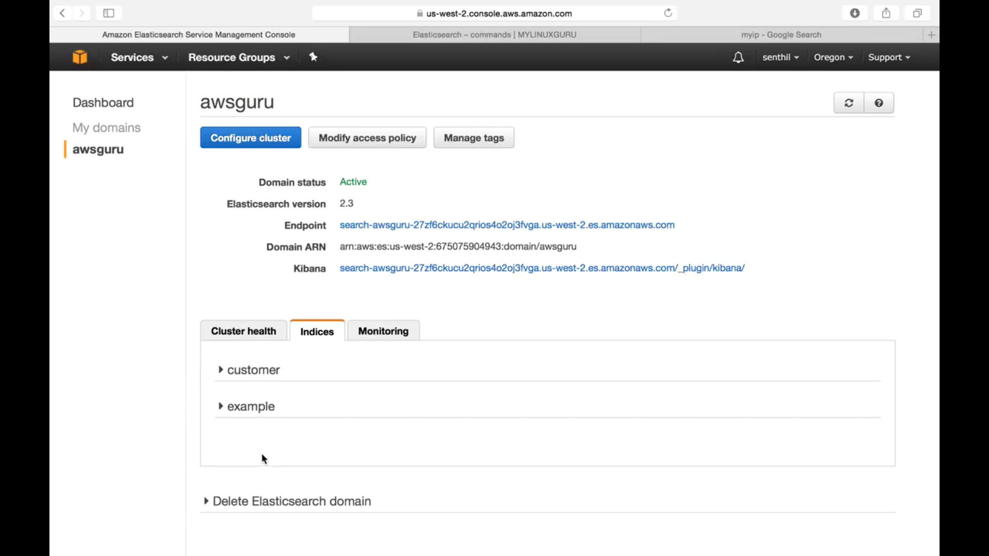
click(221, 407)
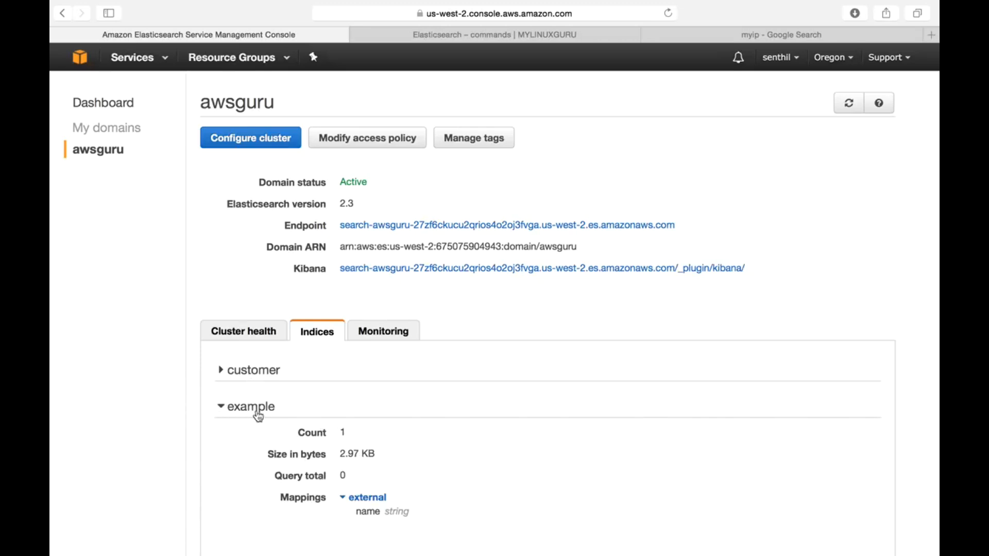
click(230, 408)
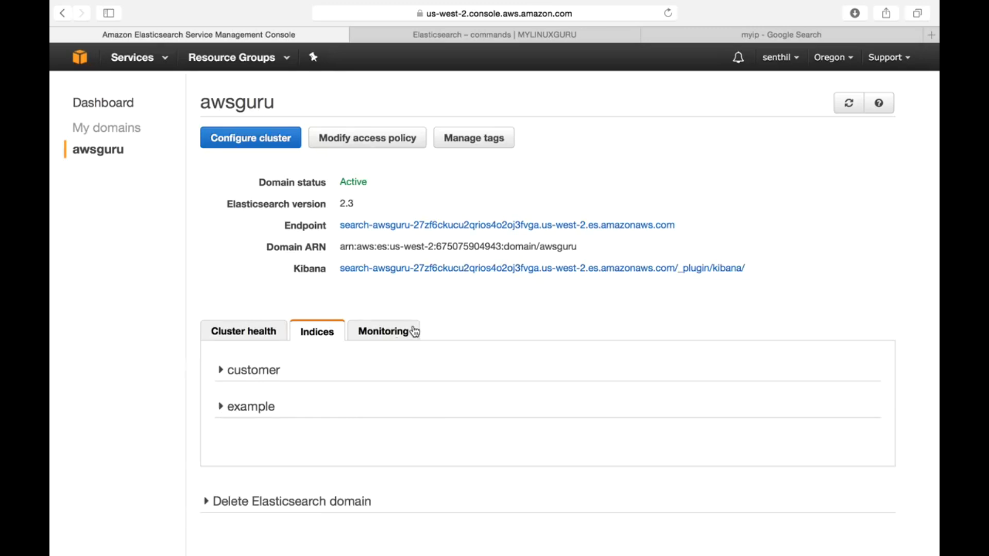
Step: Examine the awsguru domain's monitoring charts and available time ranges, focusing on the green, yellow and red cluster status graphs
click(397, 333)
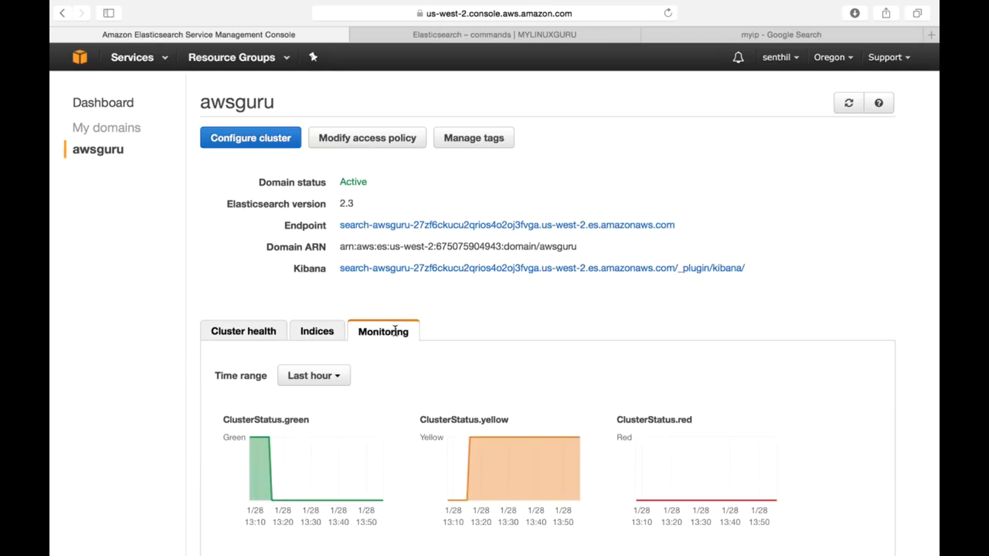
scroll(603, 325, down, 4)
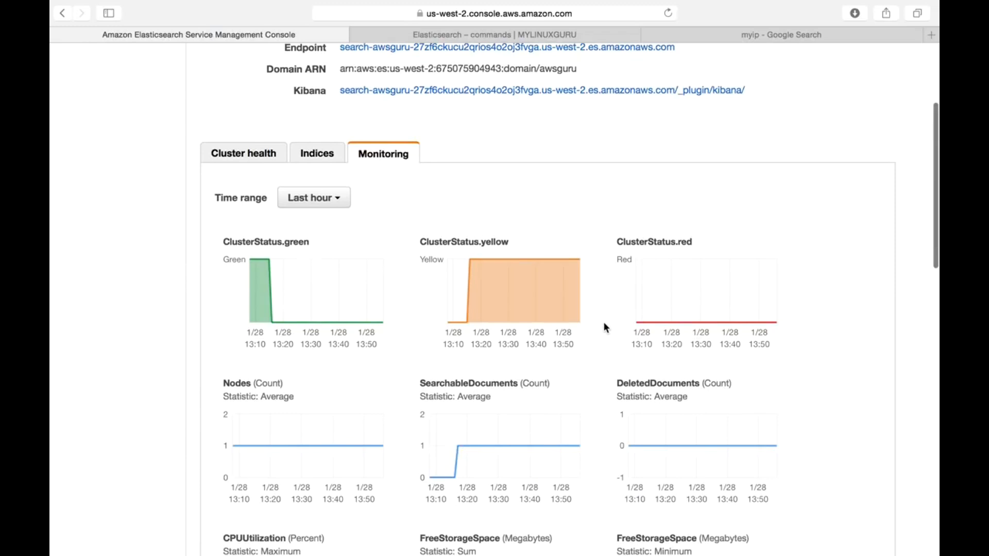
click(341, 202)
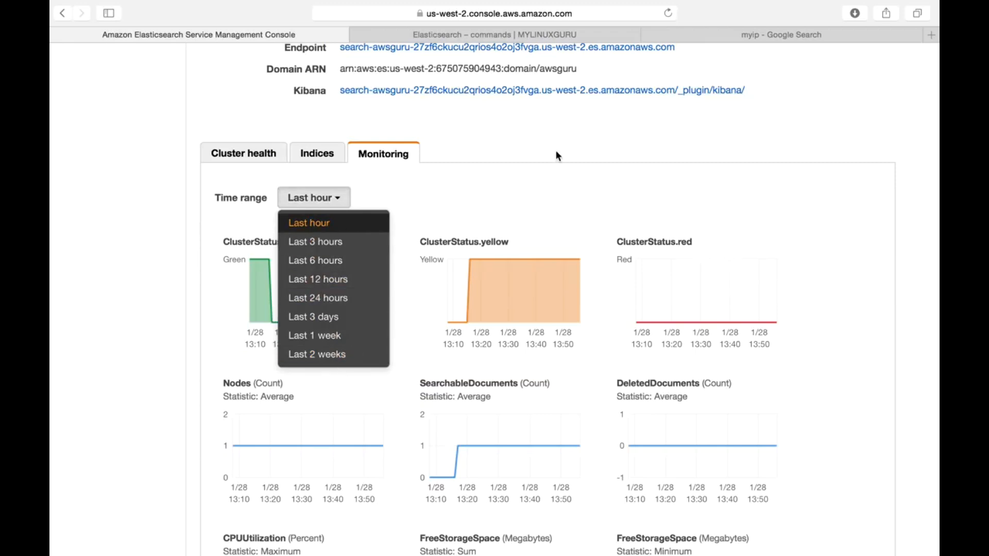
click(563, 138)
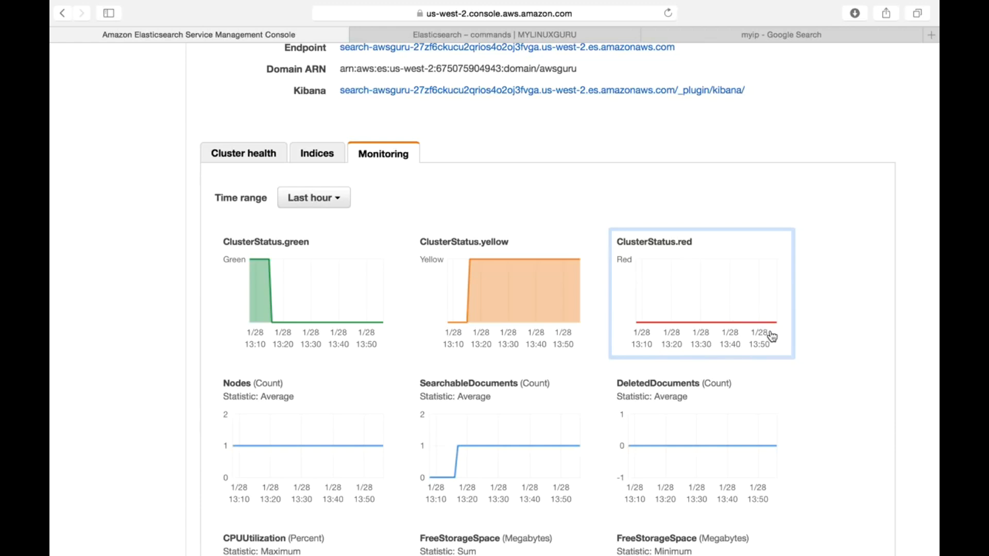
scroll(758, 376, down, 2)
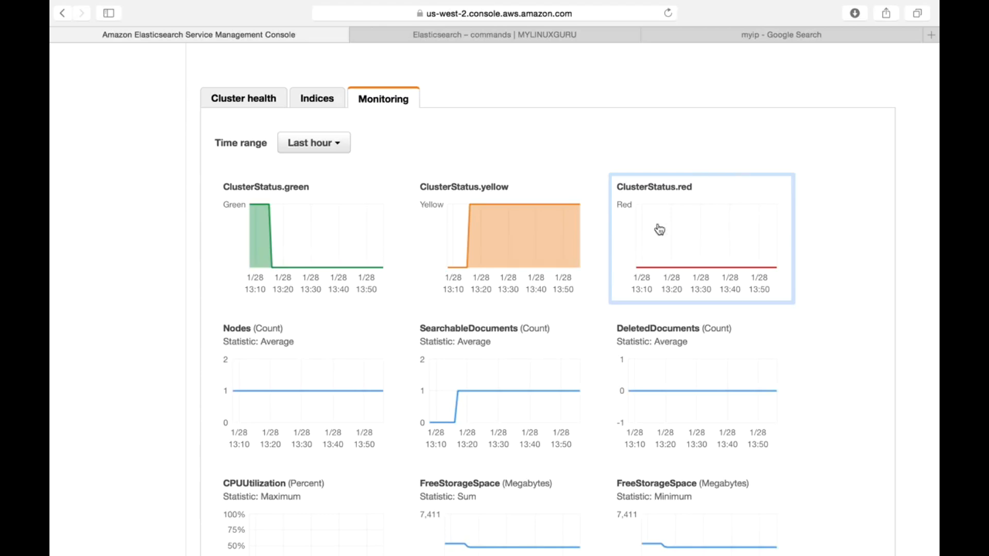
Step: Inspect the enlarged CPUUtilization graph with its available time ranges and statistics, and return to the monitoring charts
scroll(701, 261, down, 5)
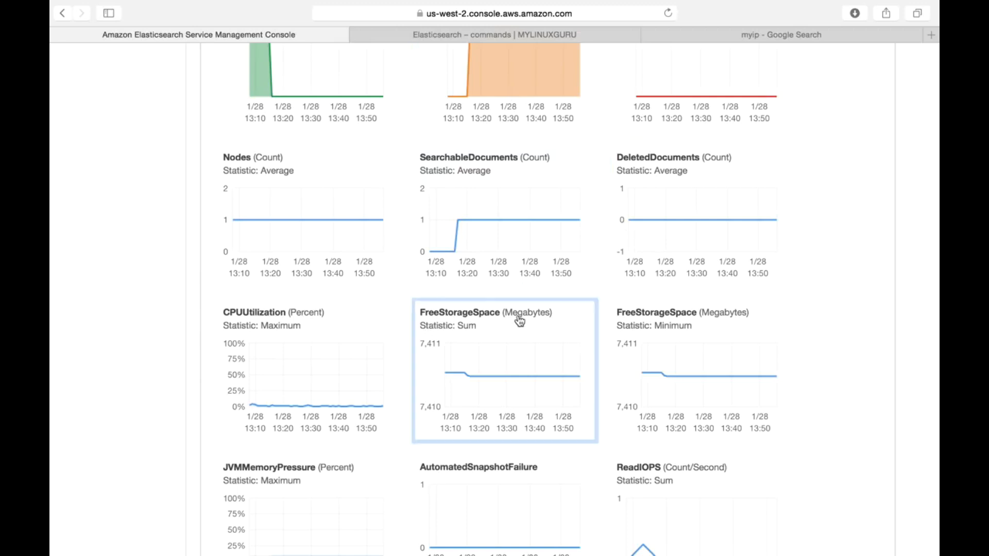
scroll(451, 291, down, 3)
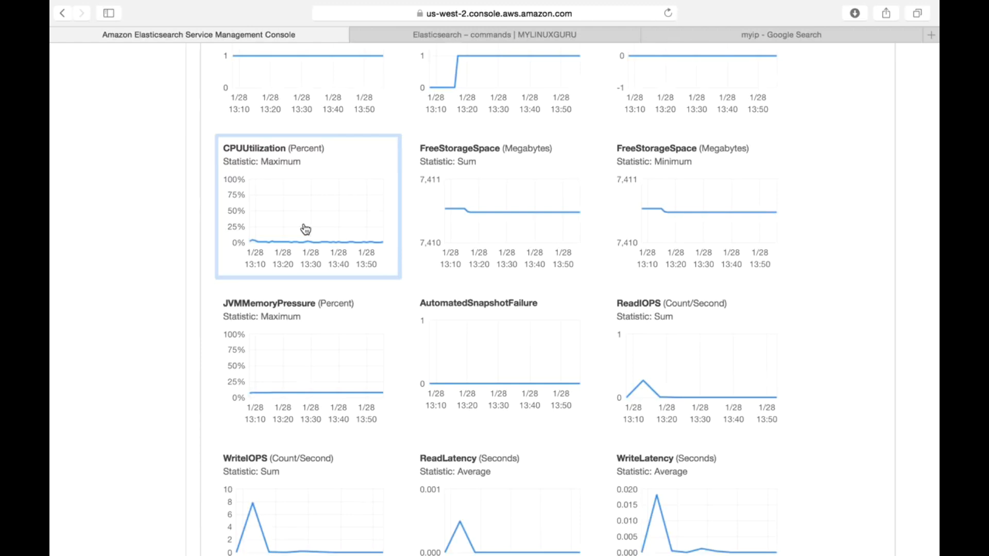
click(273, 208)
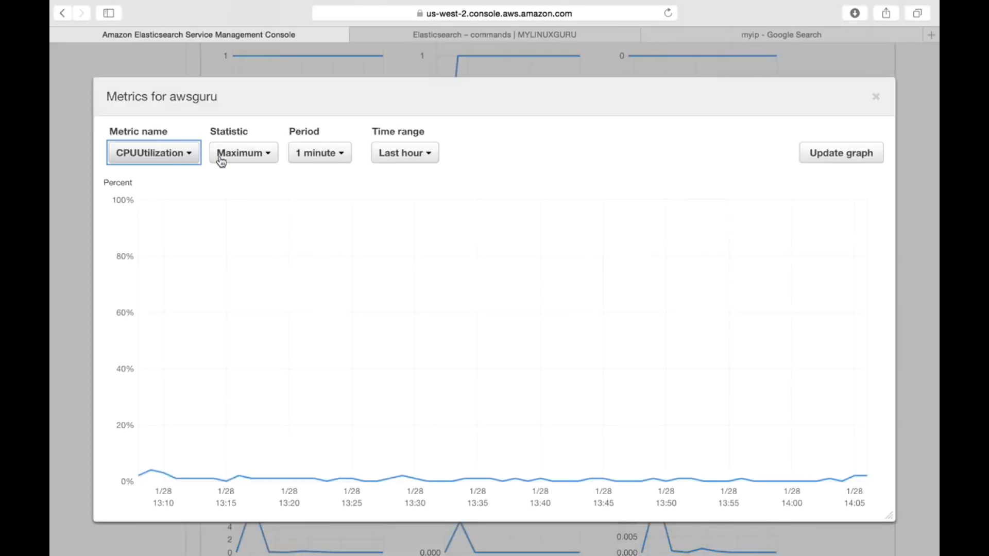
click(387, 159)
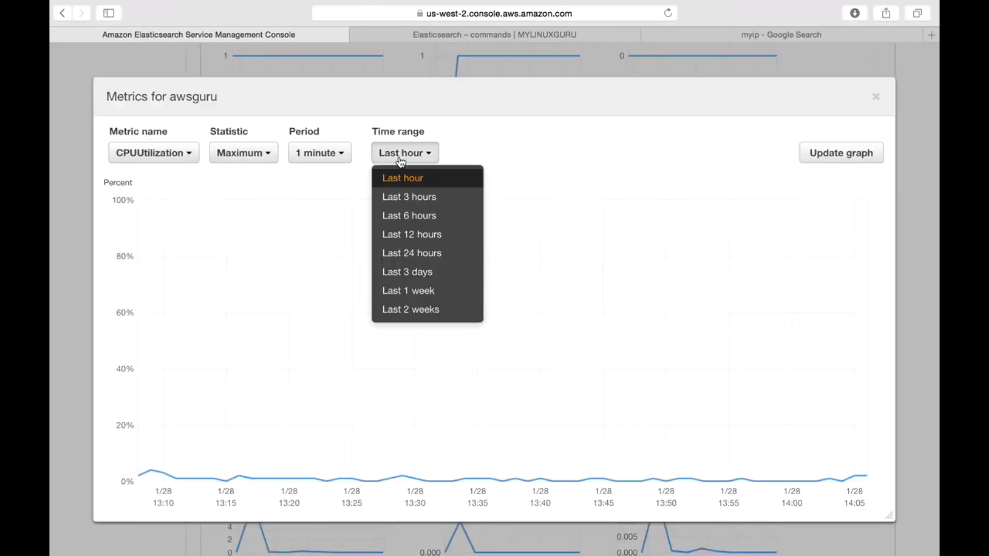
click(263, 162)
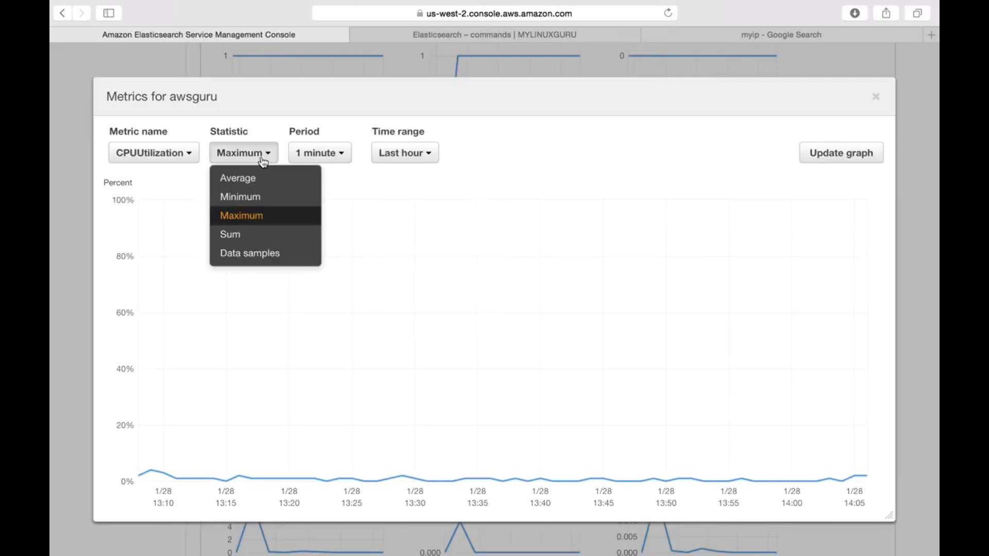
click(645, 142)
click(876, 97)
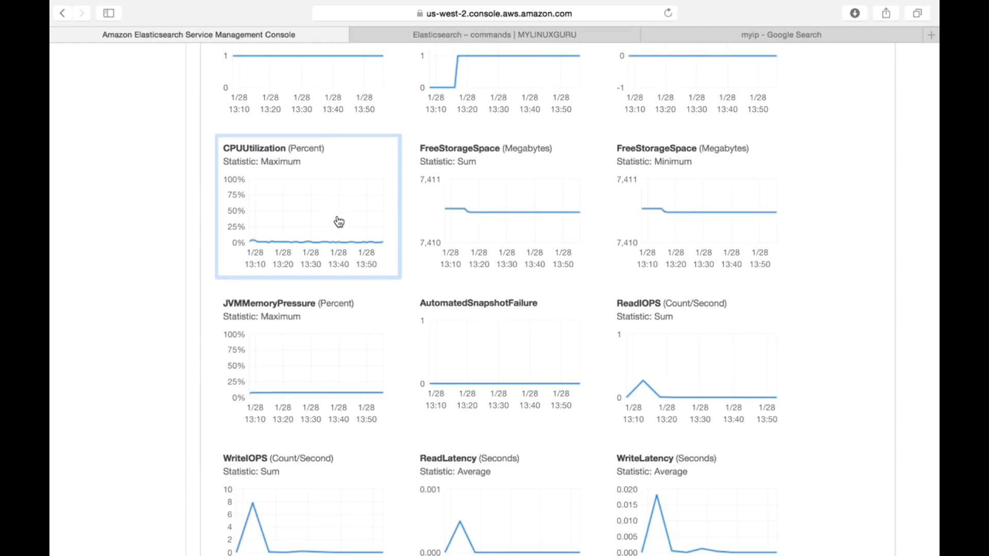
Step: Enlarge the FreeStorageSpace sum graph, review its metric choices and change its statistic to Minimum
click(495, 227)
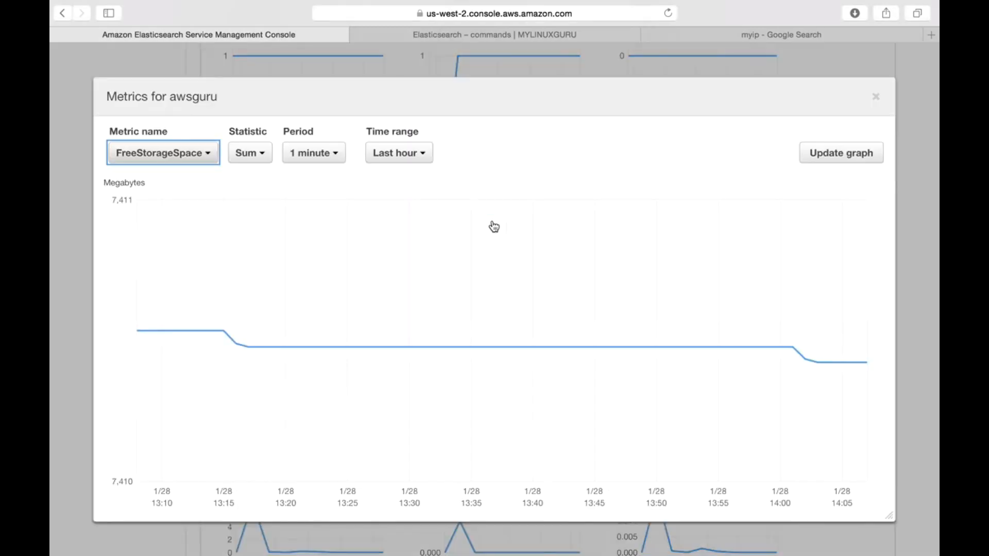
click(206, 161)
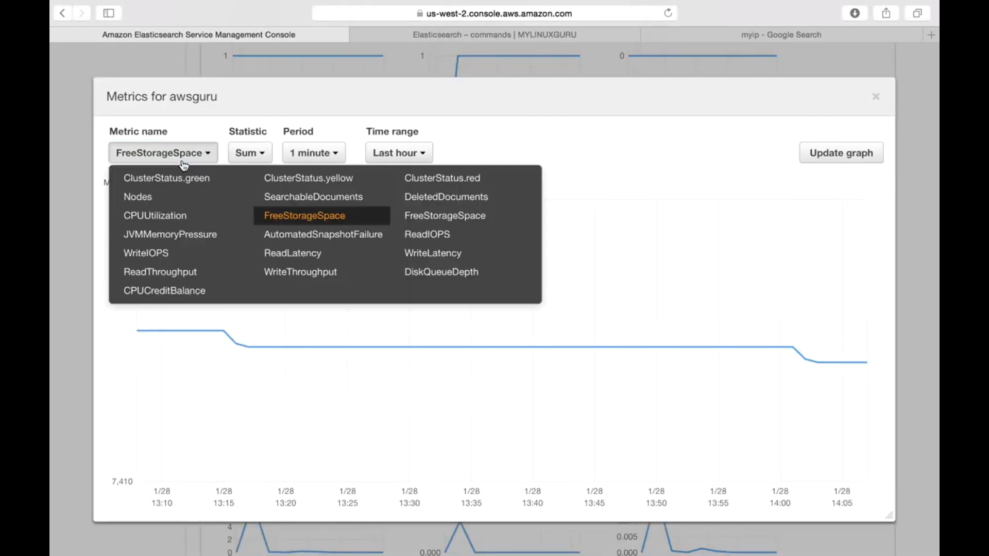
click(307, 216)
click(266, 159)
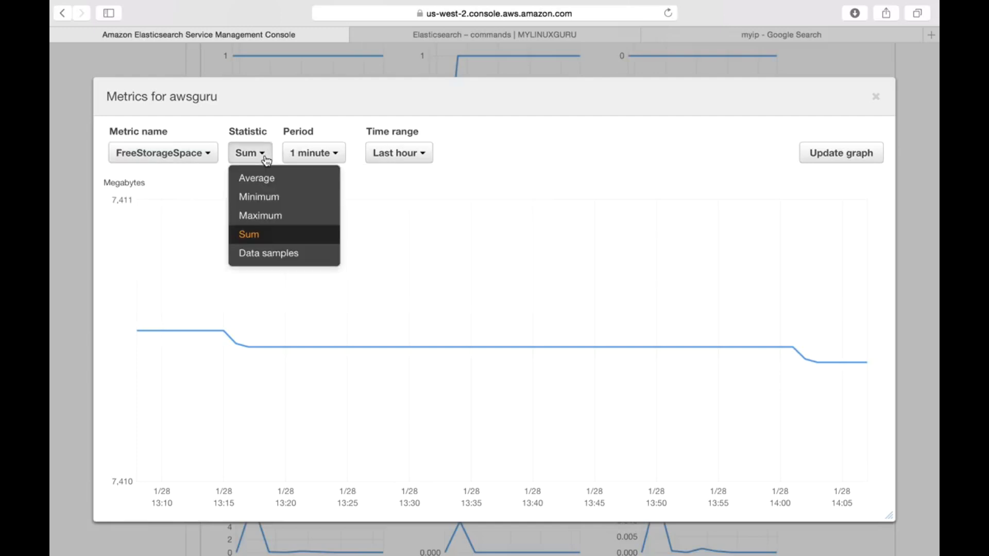
click(269, 197)
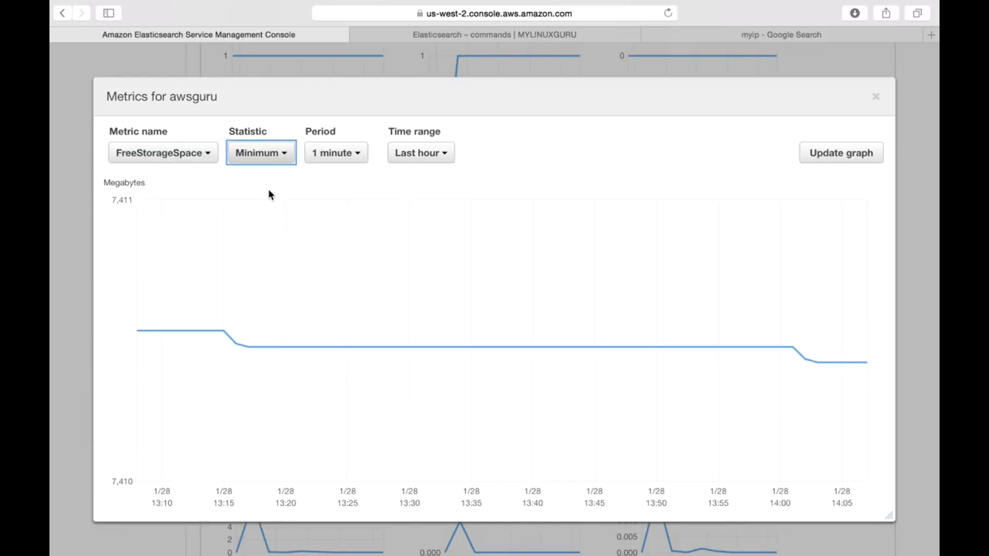
click(275, 158)
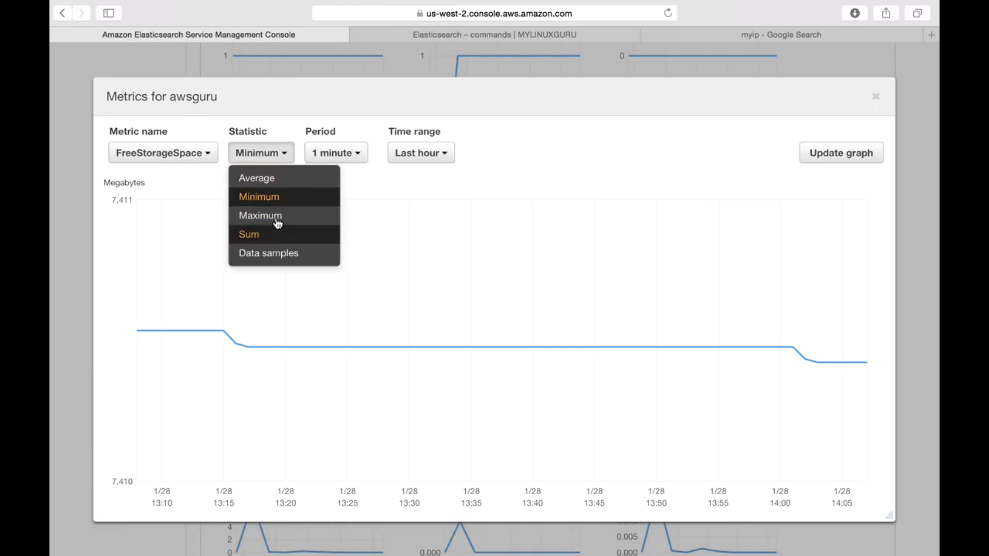
click(281, 198)
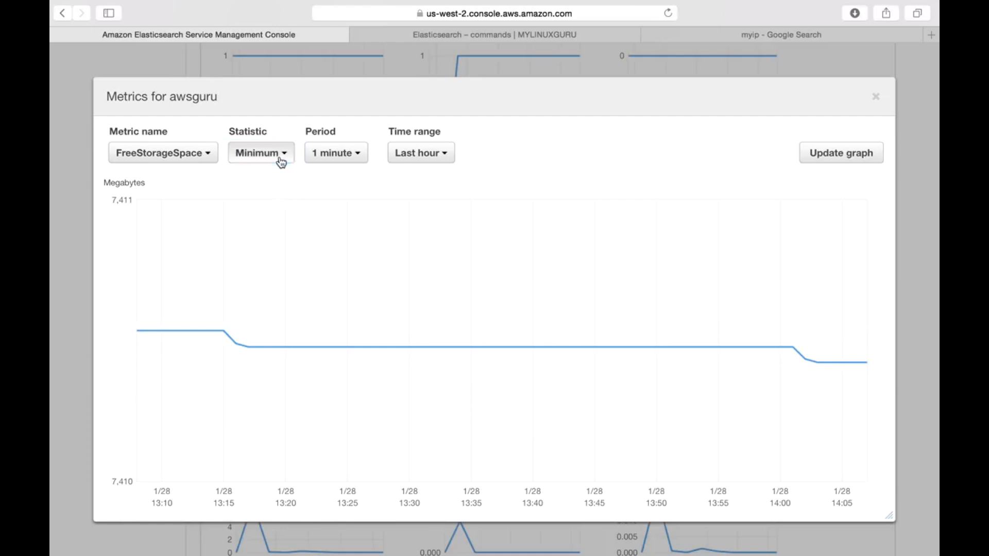
Step: Compare the Sum and Minimum statistics for FreeStorageSpace, and close the metric's detail view
click(280, 163)
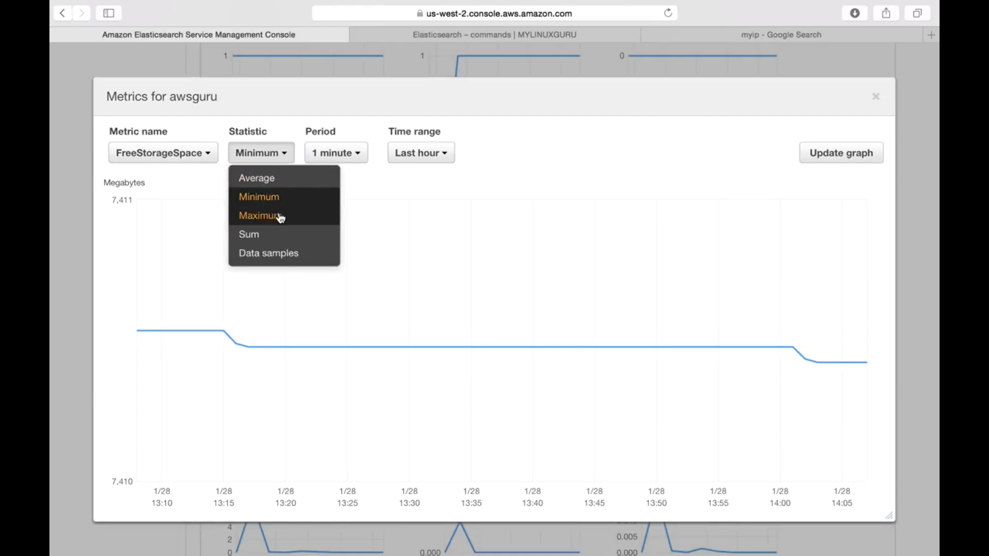
click(273, 232)
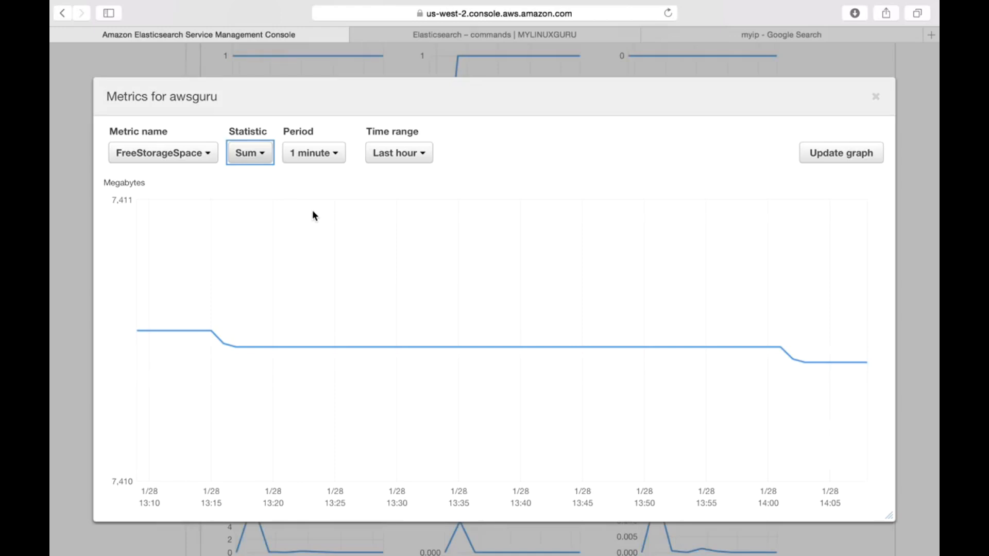
click(245, 154)
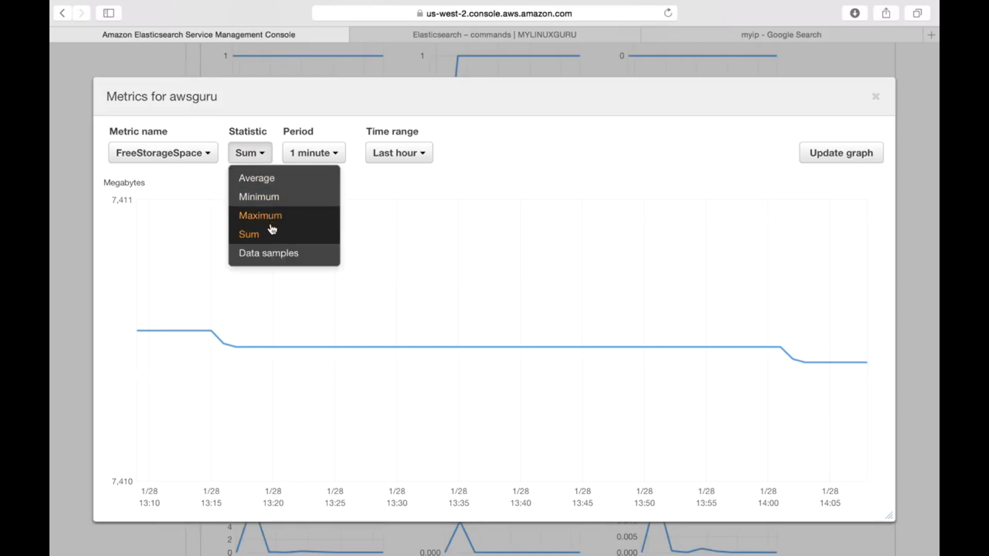
click(274, 197)
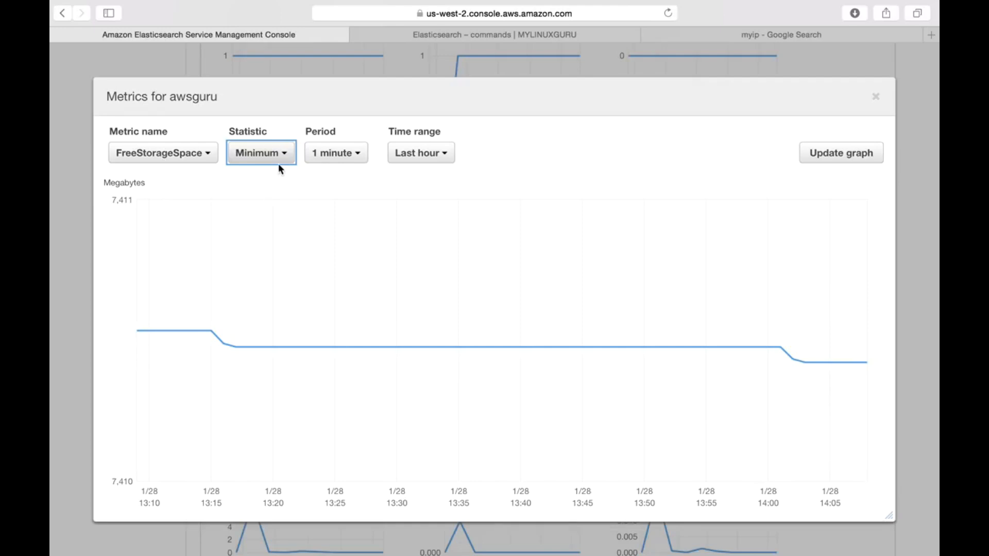
click(878, 99)
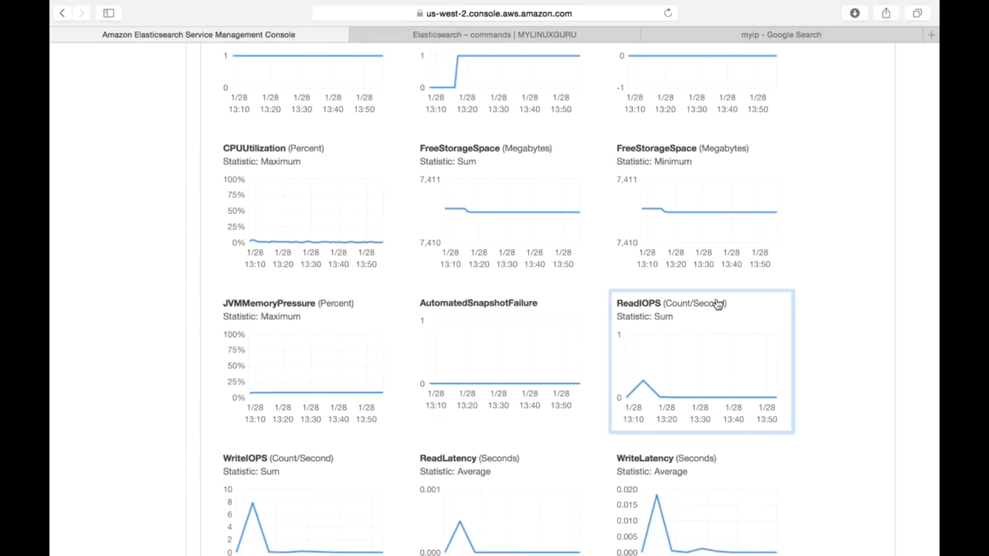
Step: Examine the enlarged JVMMemoryPressure graph and the remaining snapshot, IOPS, latency, throughput, disk queue and CPU credit balance charts
scroll(711, 275, down, 2)
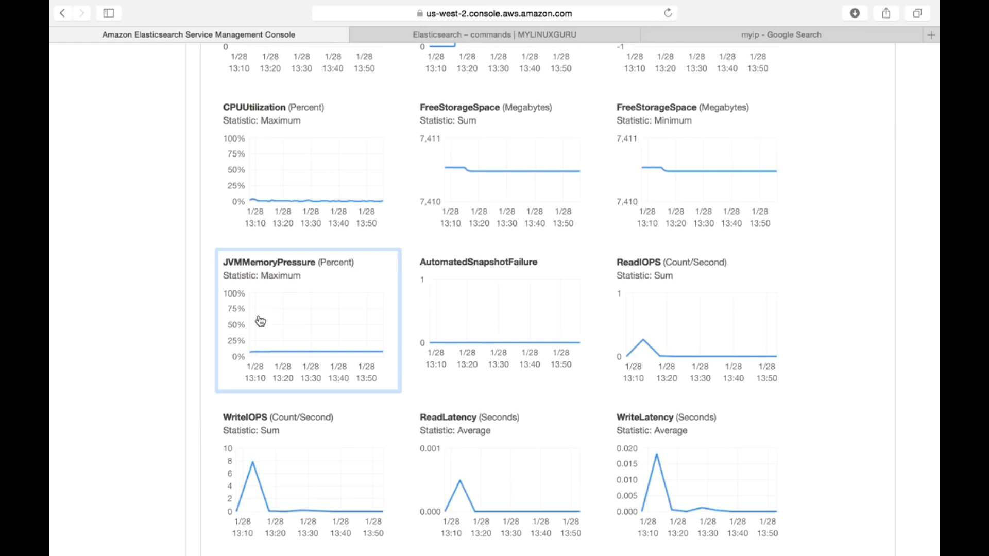
click(288, 350)
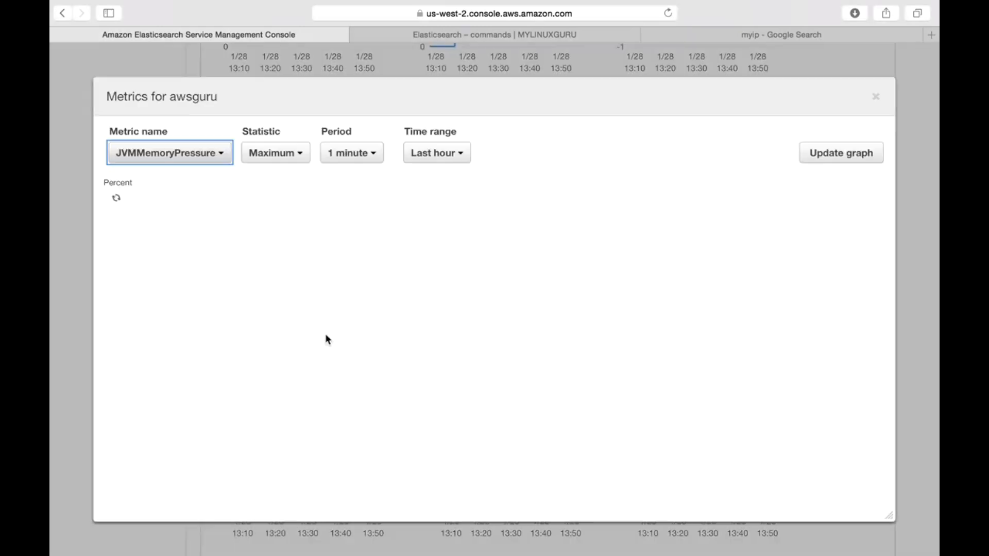
click(876, 98)
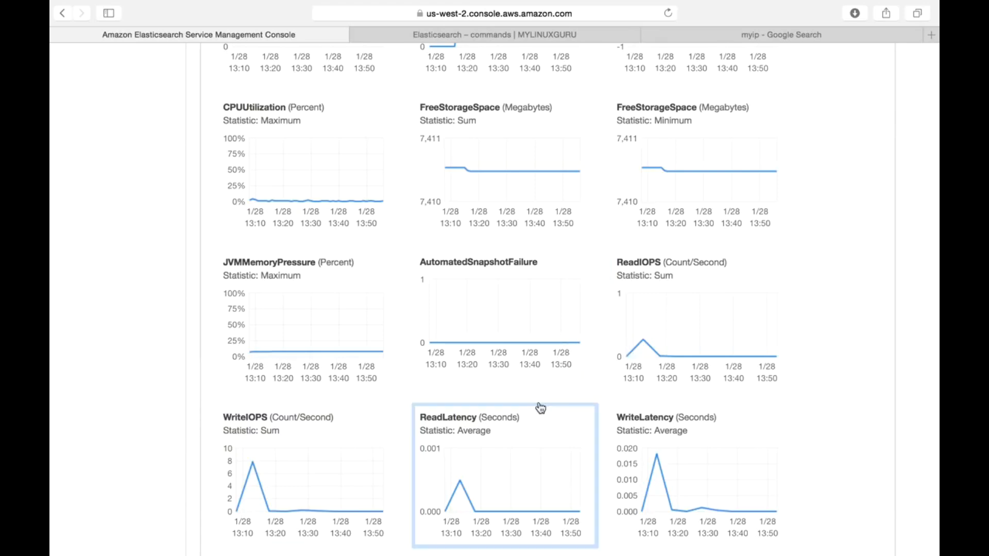
scroll(539, 406, down, 4)
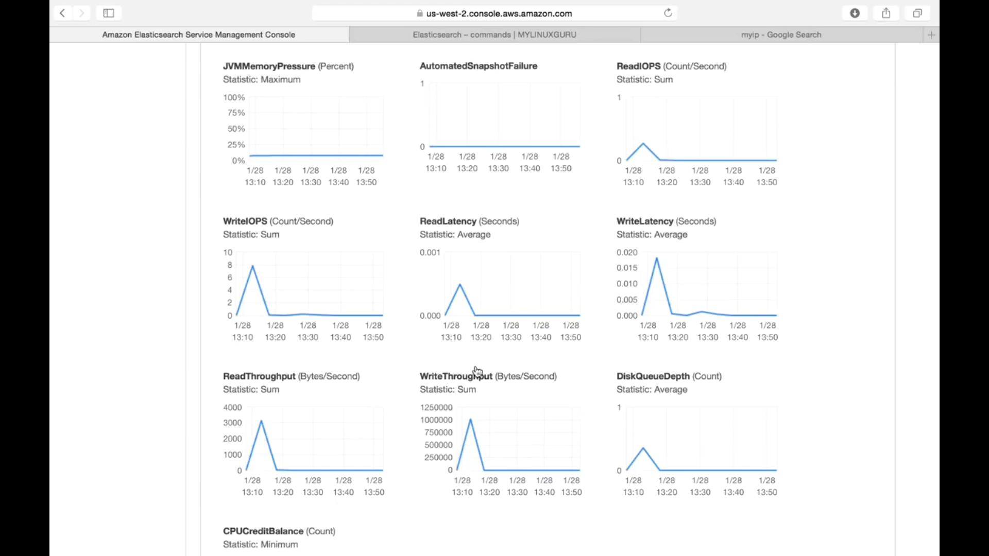
scroll(623, 442, down, 3)
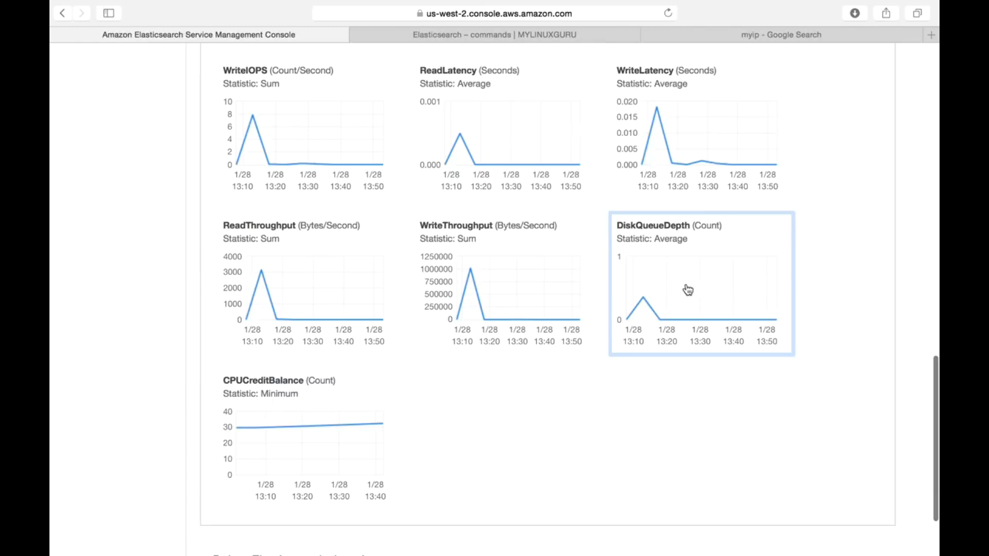
scroll(609, 413, down, 2)
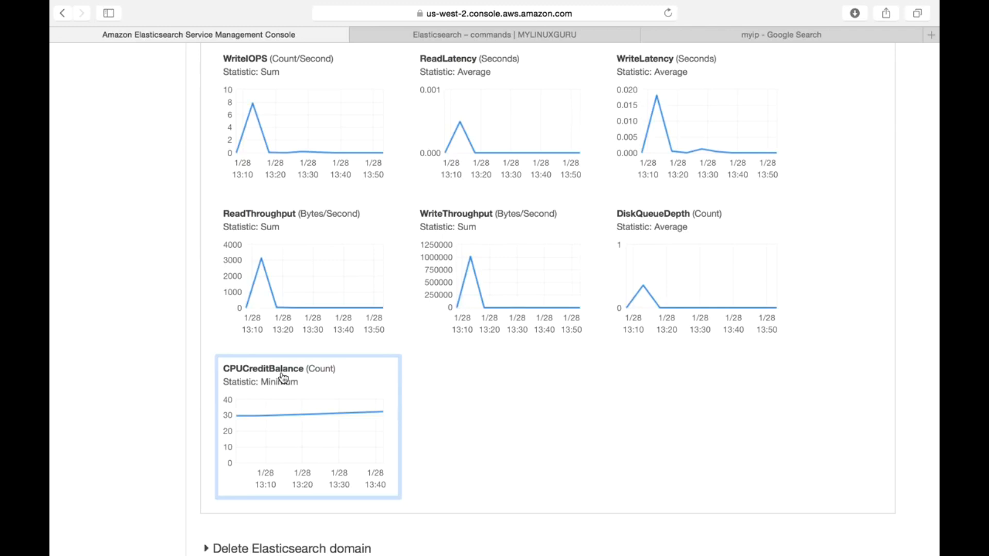
scroll(397, 434, down, 3)
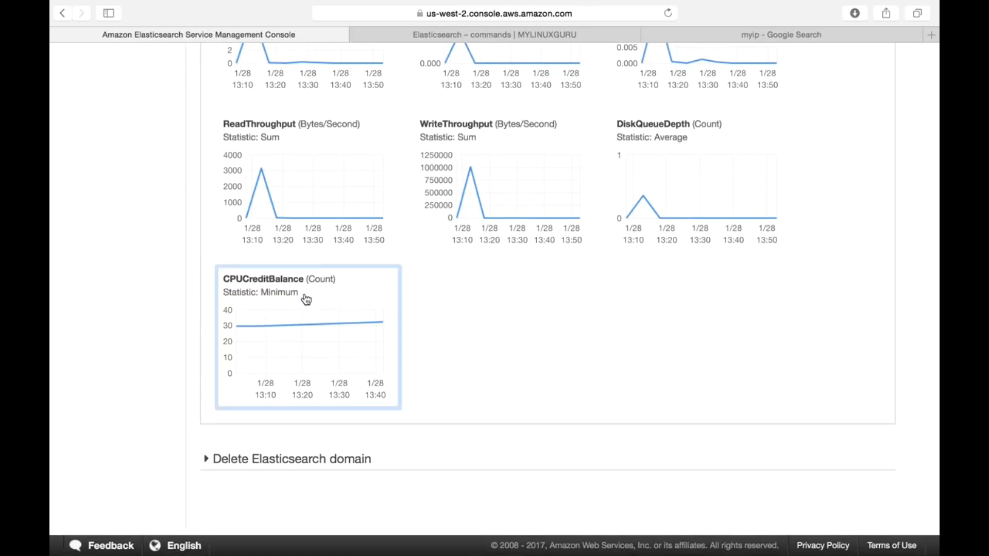
Step: Delete the awsguru Elasticsearch domain, acknowledging the permanent data loss, and refresh the dashboard's domain list
click(235, 468)
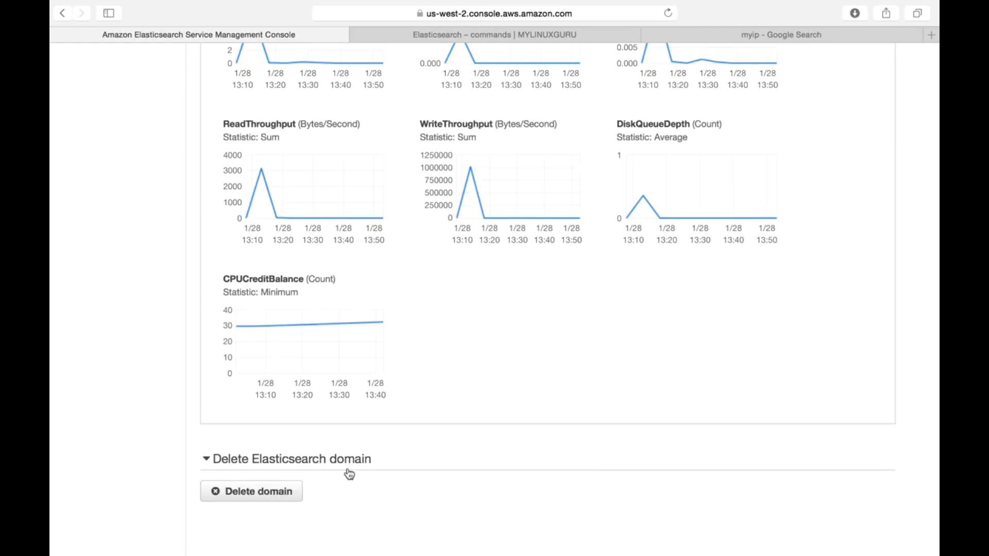
click(267, 501)
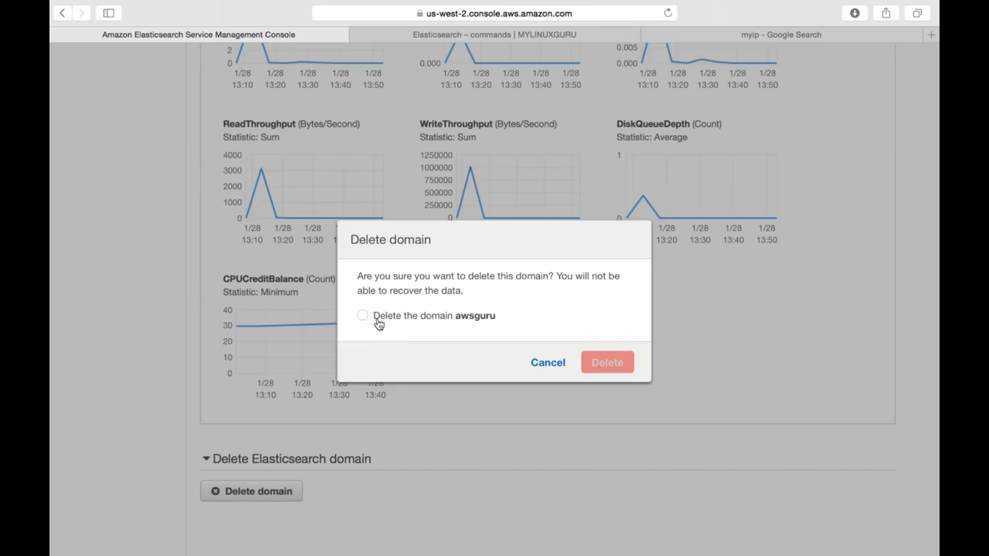
click(363, 315)
click(603, 359)
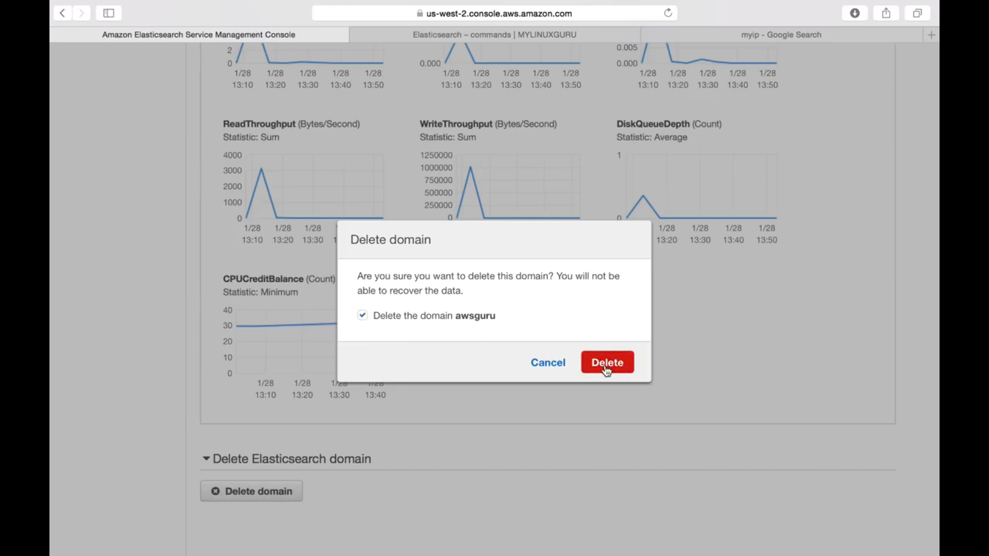
click(607, 363)
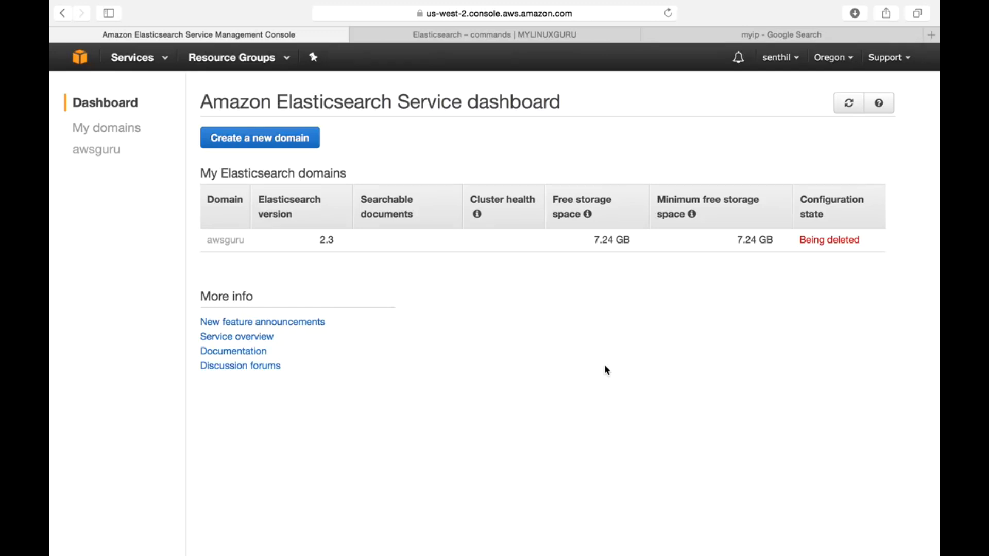
click(849, 103)
click(849, 103)
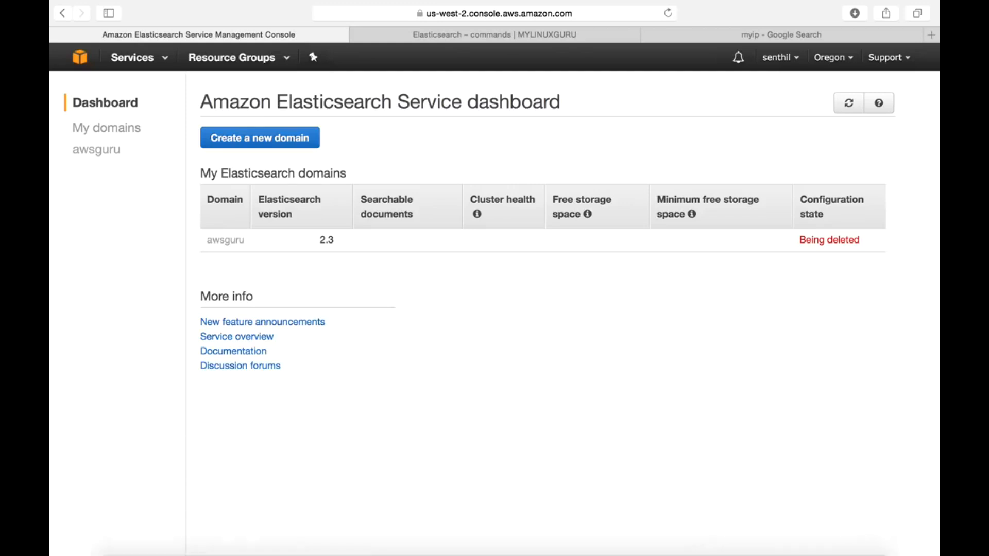
right_click(747, 533)
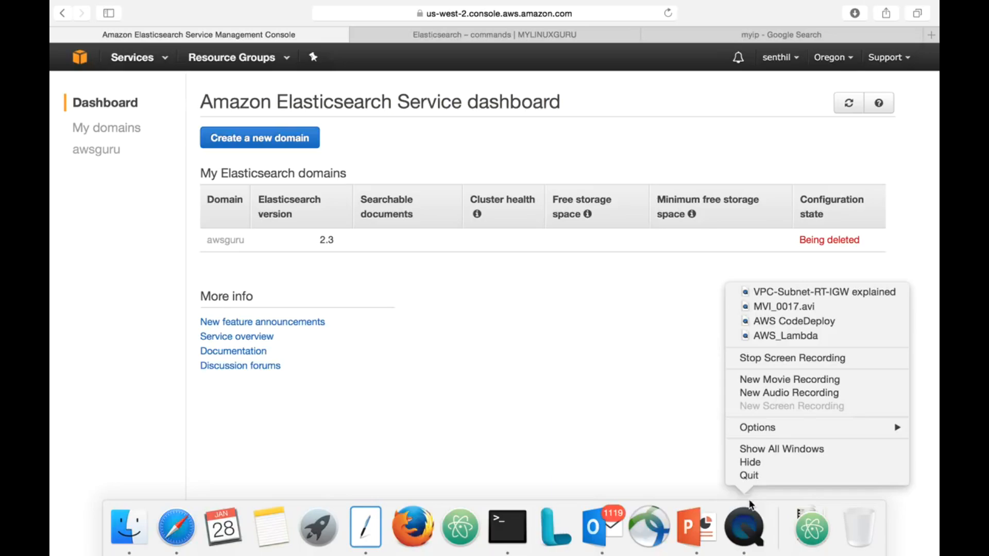